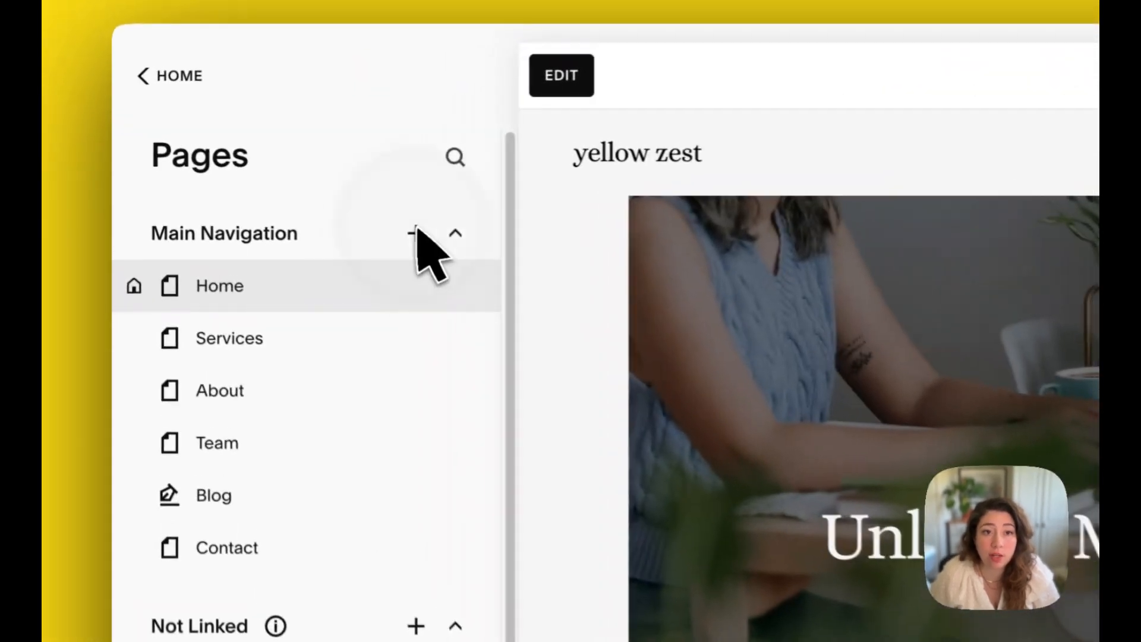
# Add a Store page to the main navigation using the Our Services layout with the banner image
pyautogui.click(414, 233)
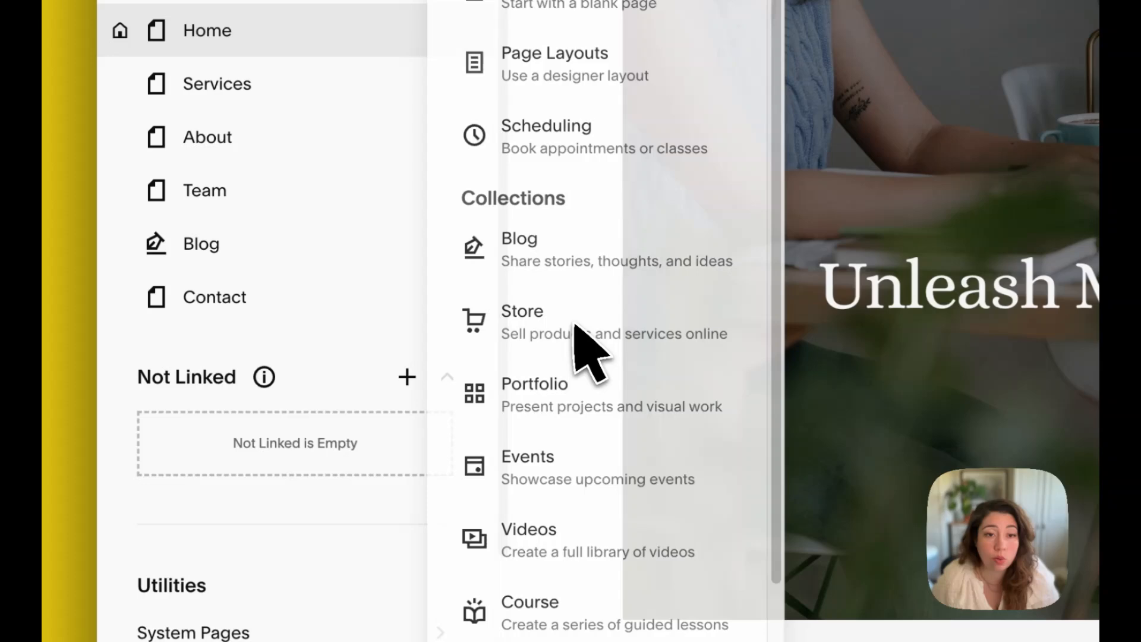
pyautogui.click(352, 354)
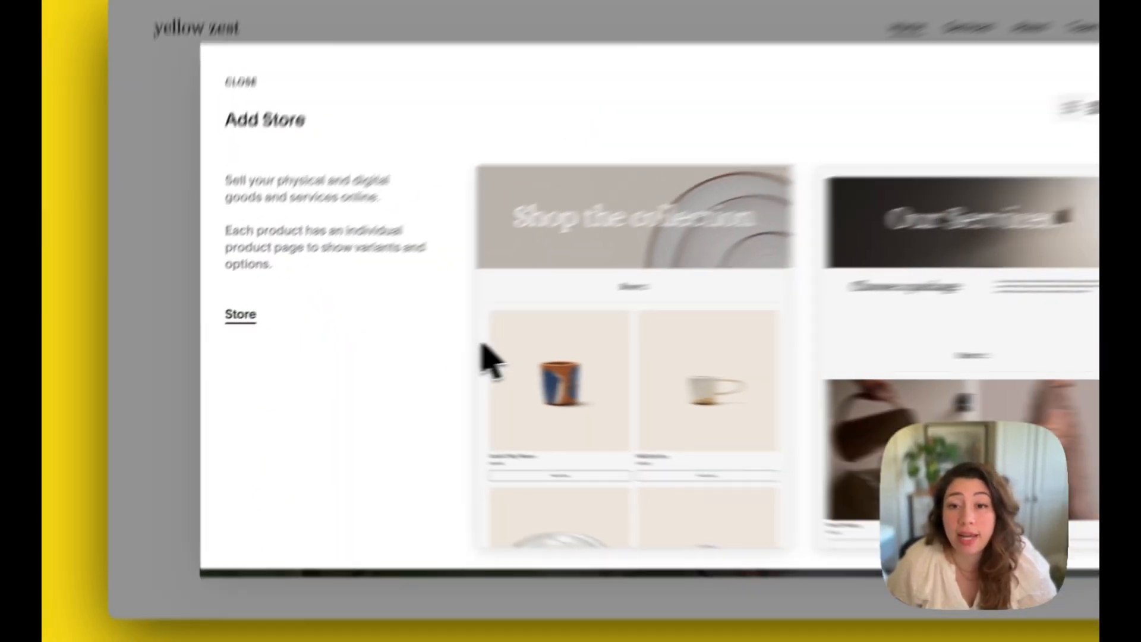
pyautogui.scroll(-5, 560, 364)
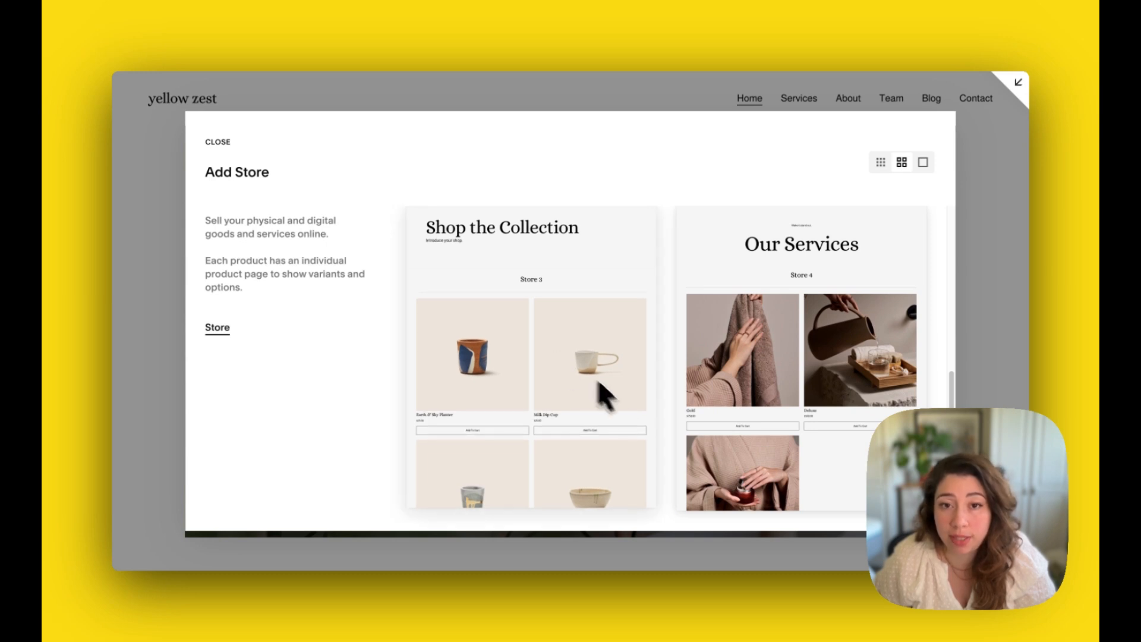
pyautogui.scroll(5, 568, 446)
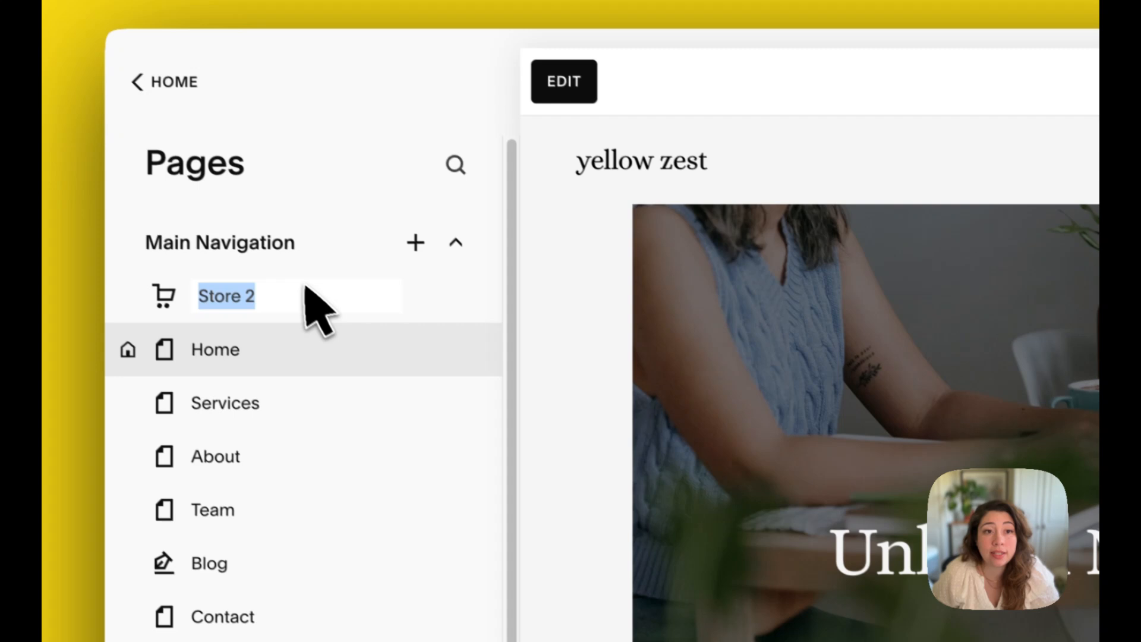
# Rename the new store page as Store in the main navigation
pyautogui.click(312, 291)
pyautogui.press('BackSpace')
pyautogui.press('BackSpace')
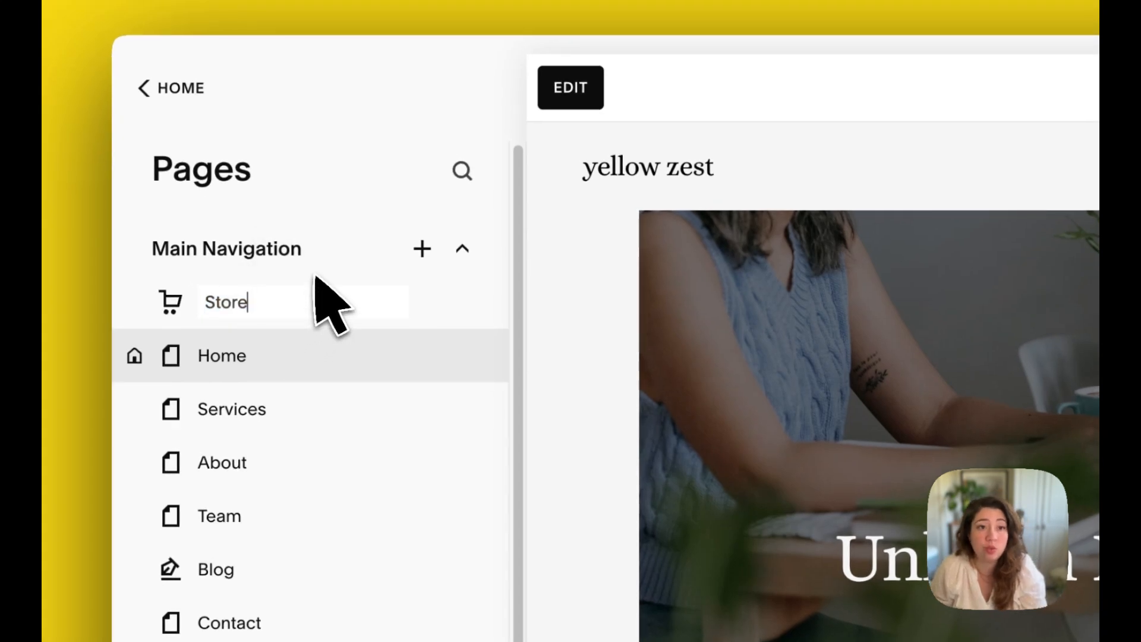
pyautogui.press('shift')
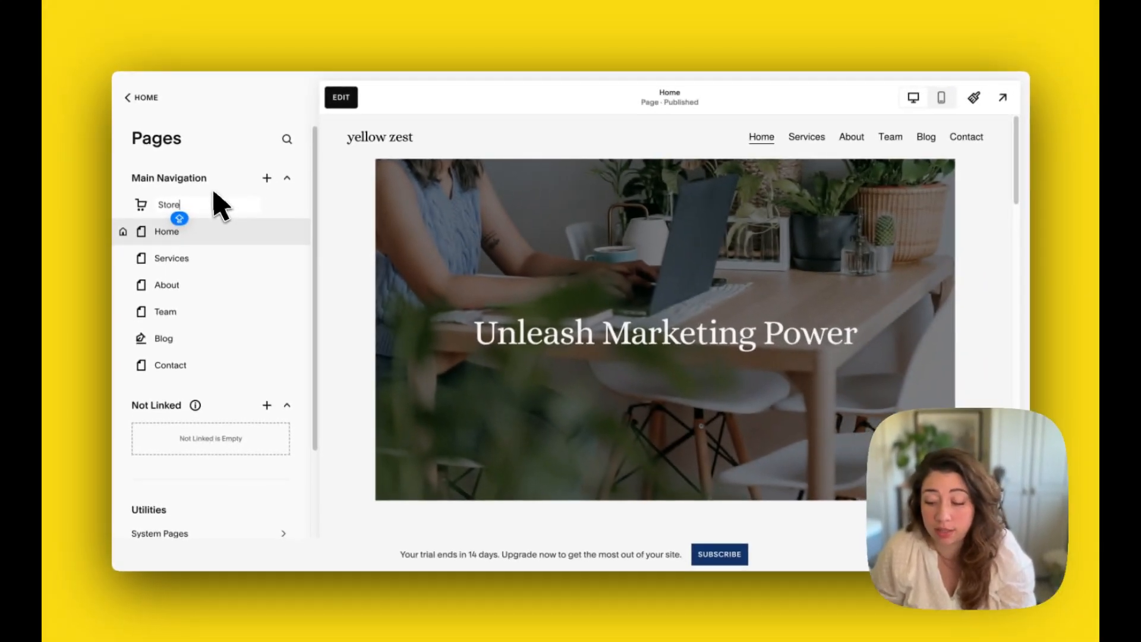
pyautogui.press('Return')
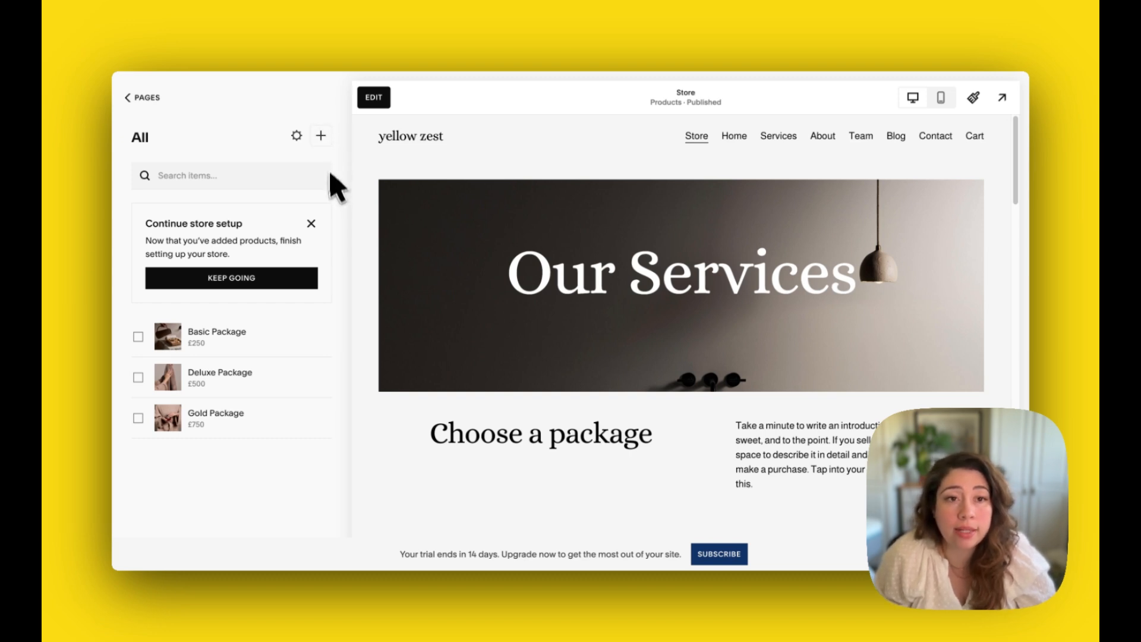
# Create a new physical product in the store and name it Mobile Cover
pyautogui.click(322, 138)
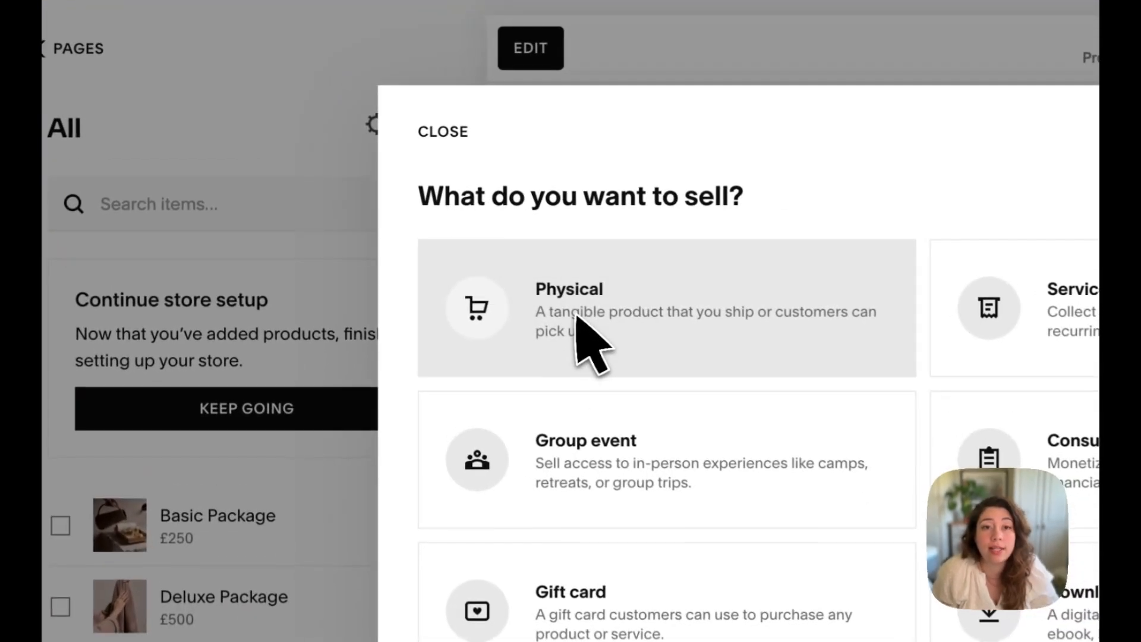
pyautogui.click(397, 236)
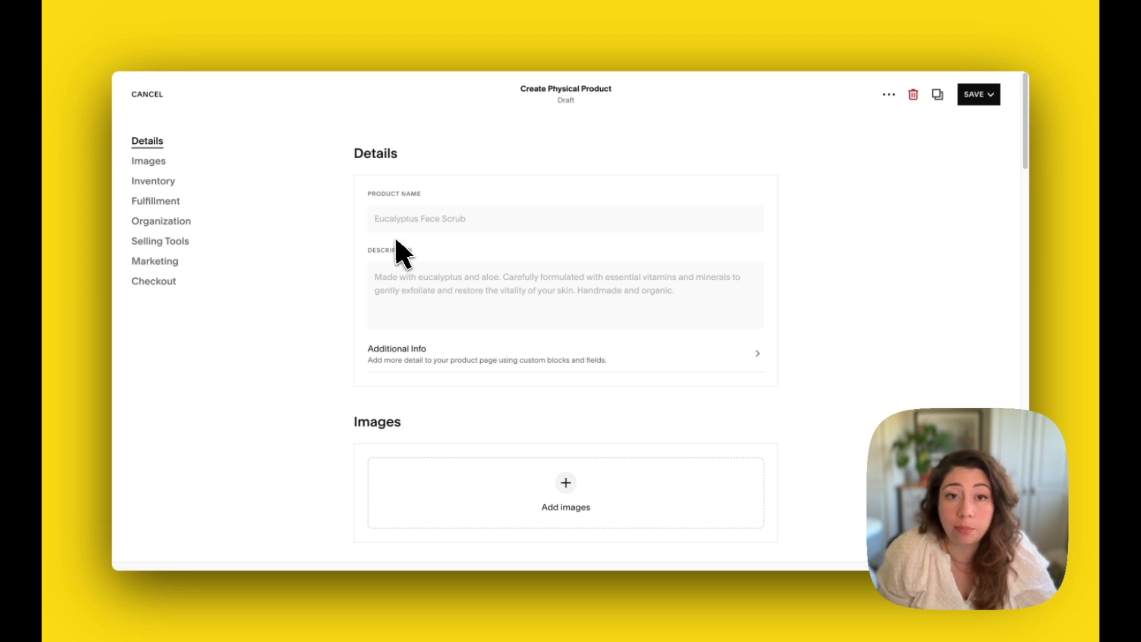
pyautogui.click(399, 221)
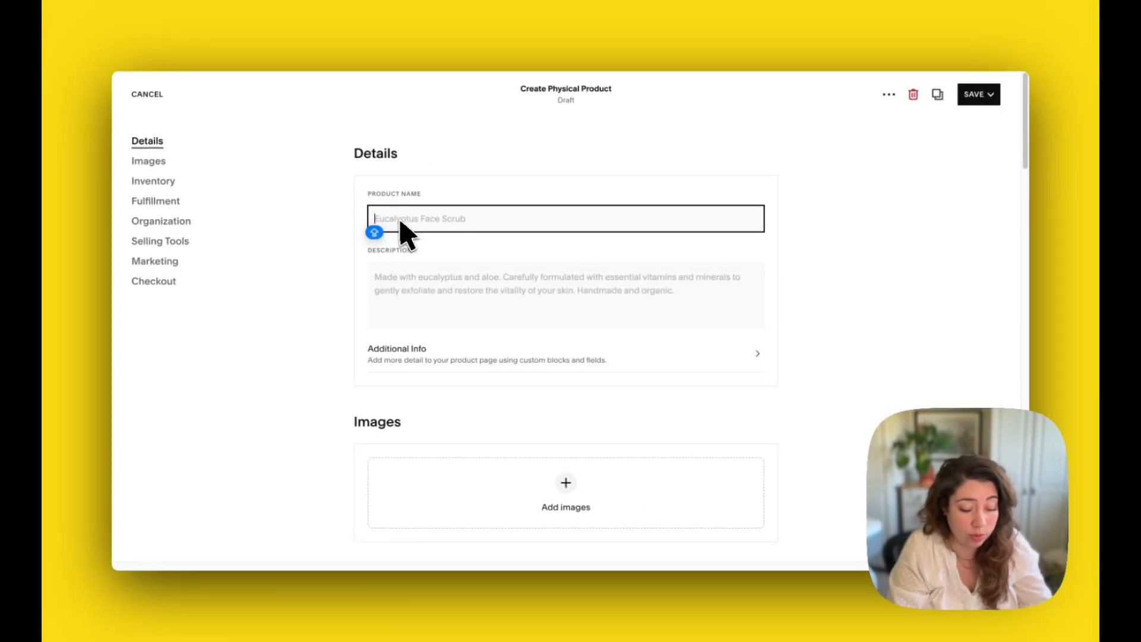
pyautogui.write('MOBILE')
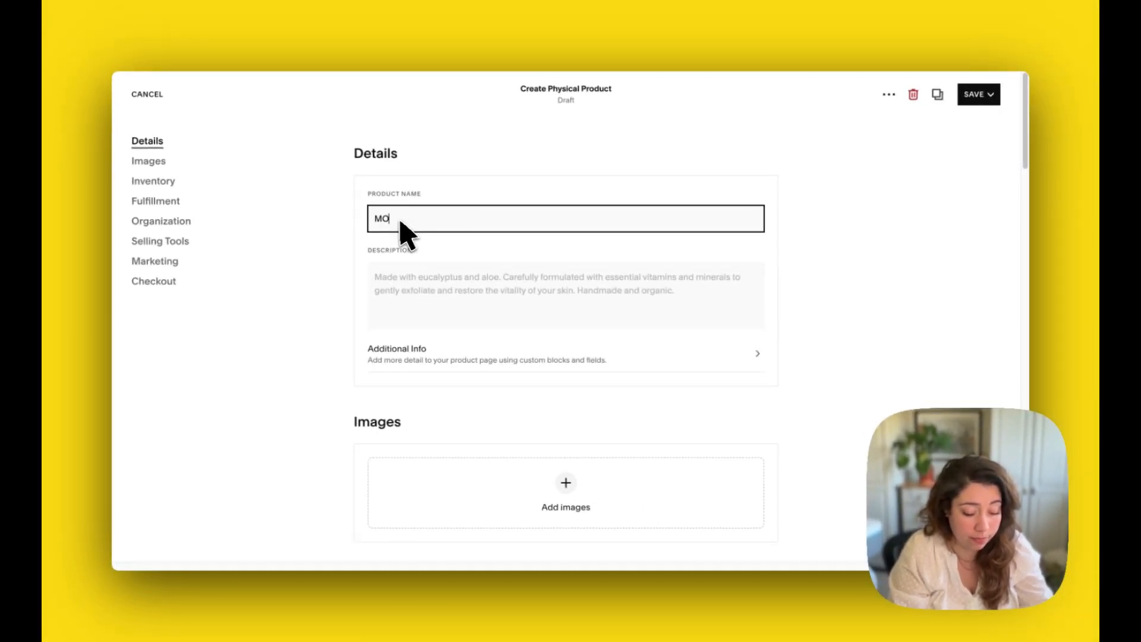
pyautogui.press('BackSpace')
pyautogui.press('BackSpace')
pyautogui.press('BackSpace')
pyautogui.press('BackSpace')
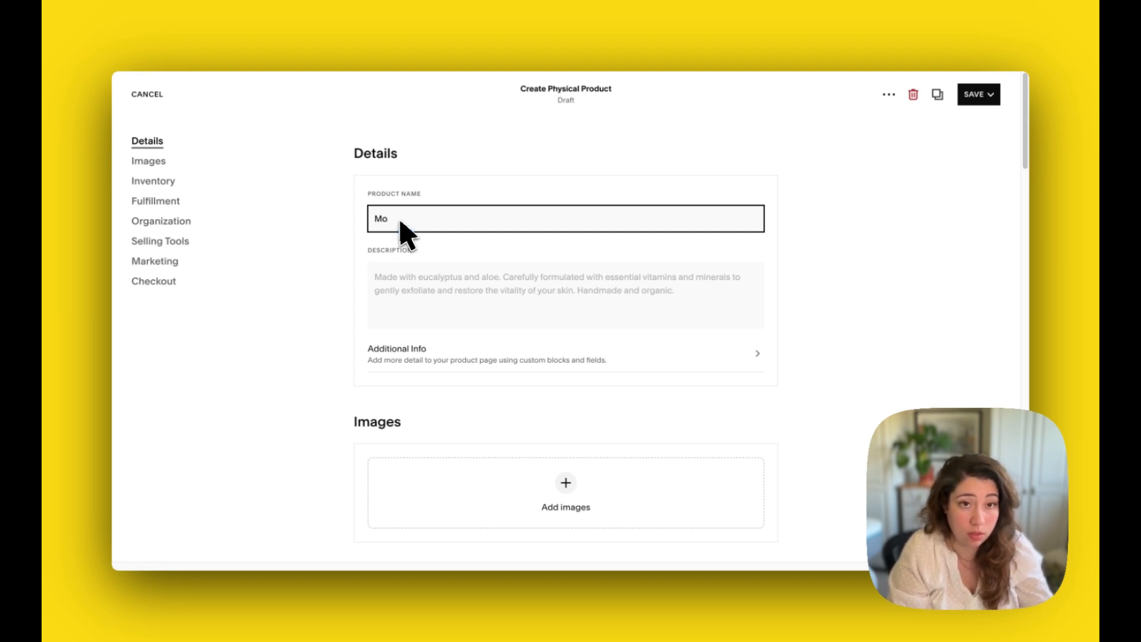
pyautogui.write('bile')
pyautogui.write(' Cp')
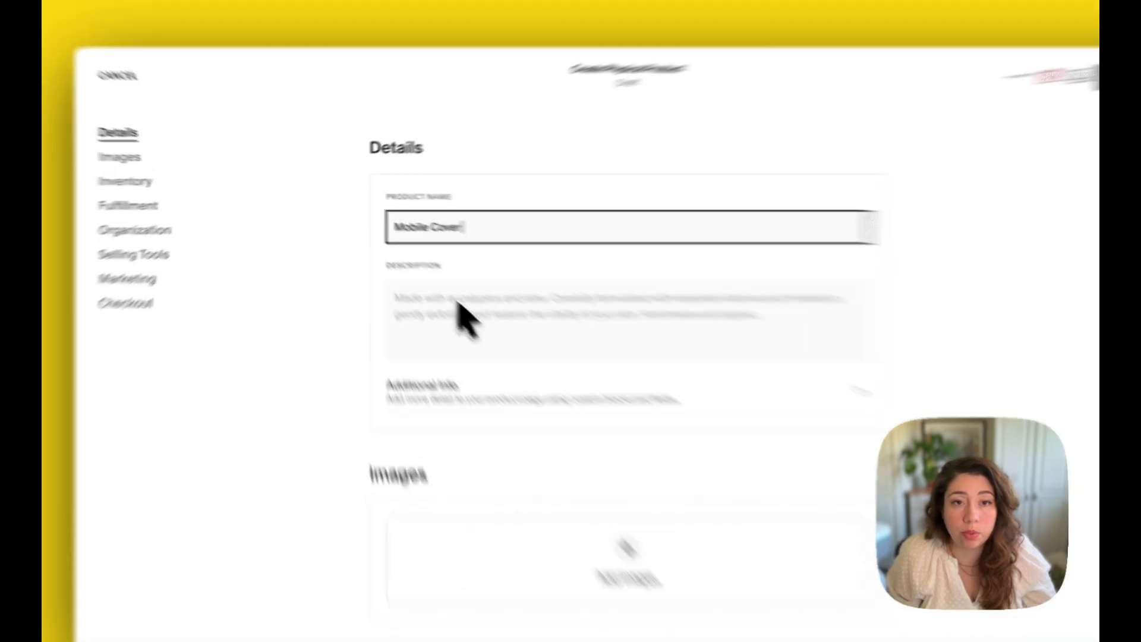
# Enter Mobile Cover as the product description and view the Additional Info editor without adding content
pyautogui.click(431, 294)
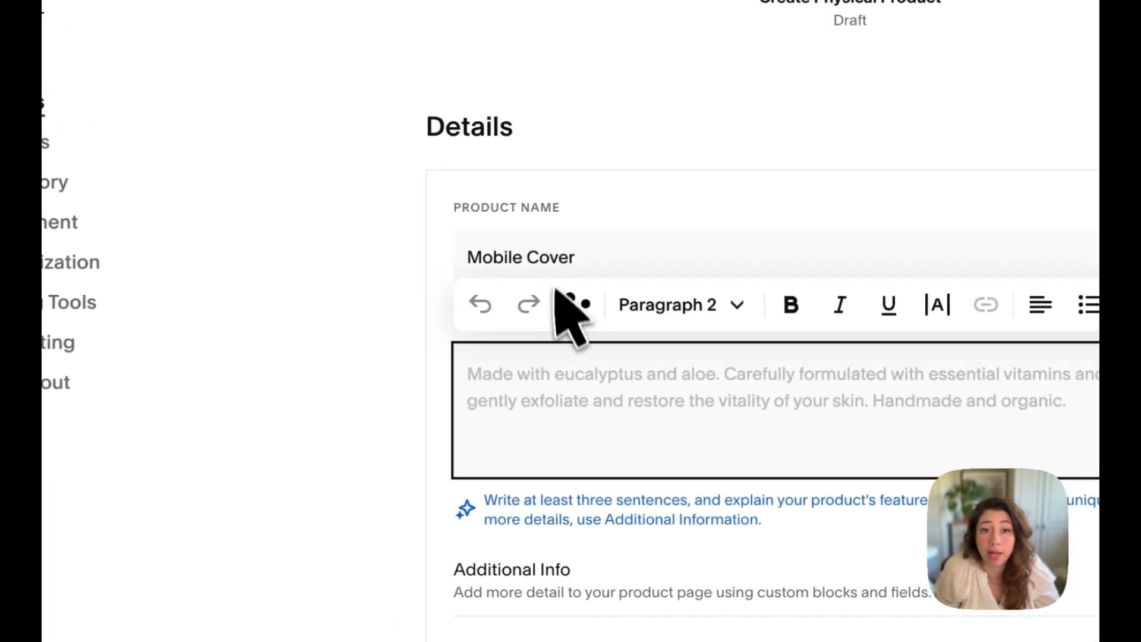
pyautogui.click(552, 262)
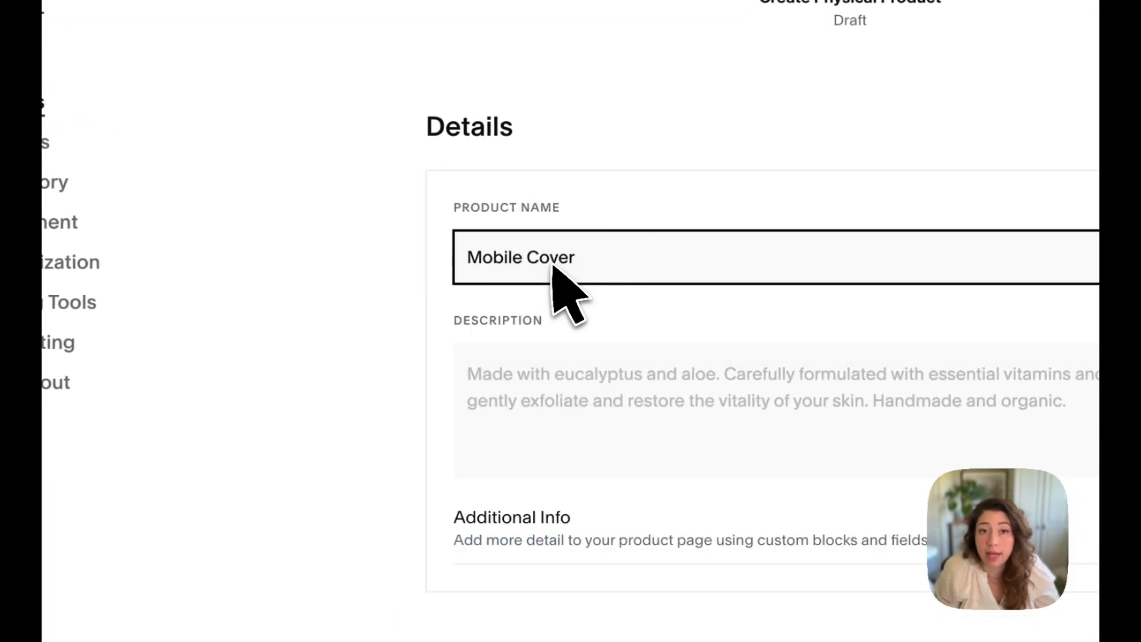
pyautogui.click(596, 258)
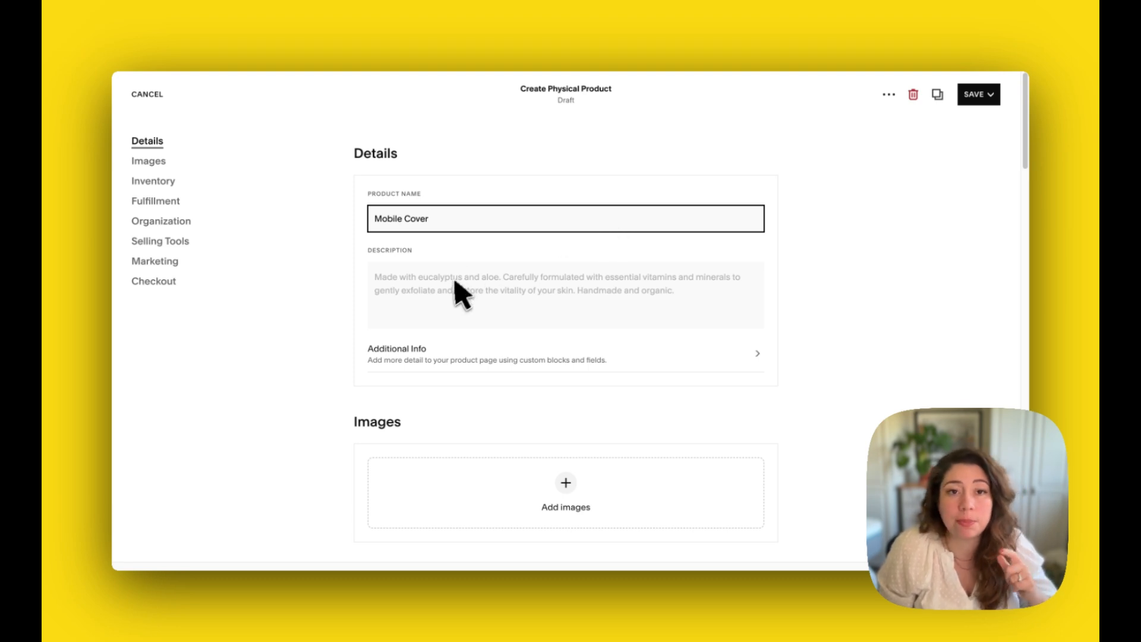
pyautogui.click(424, 284)
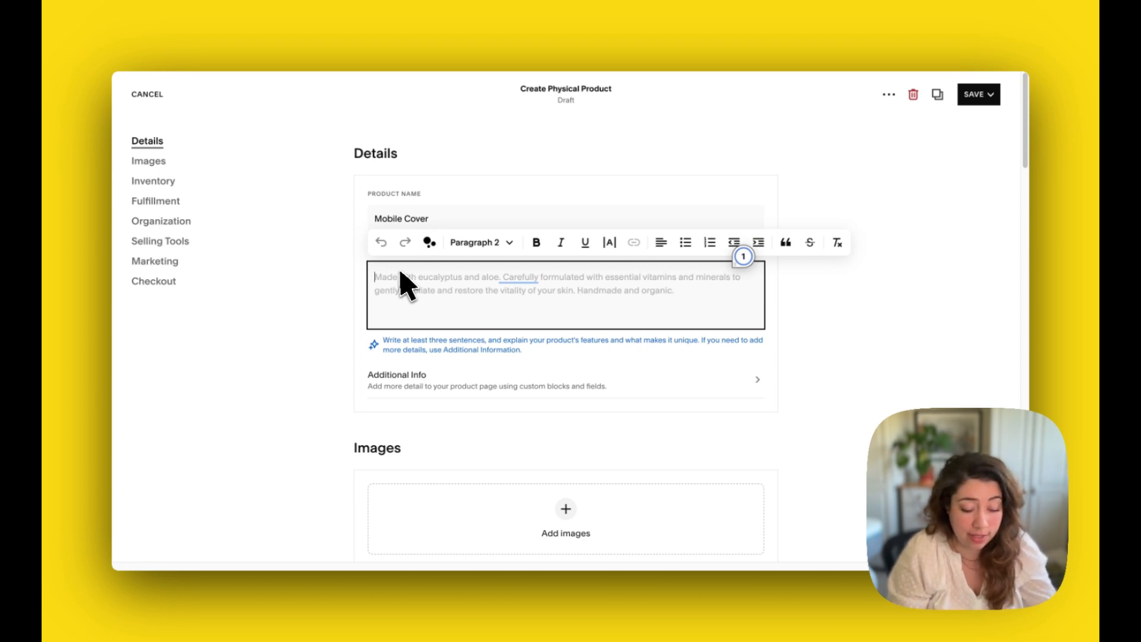
pyautogui.write('Mobil')
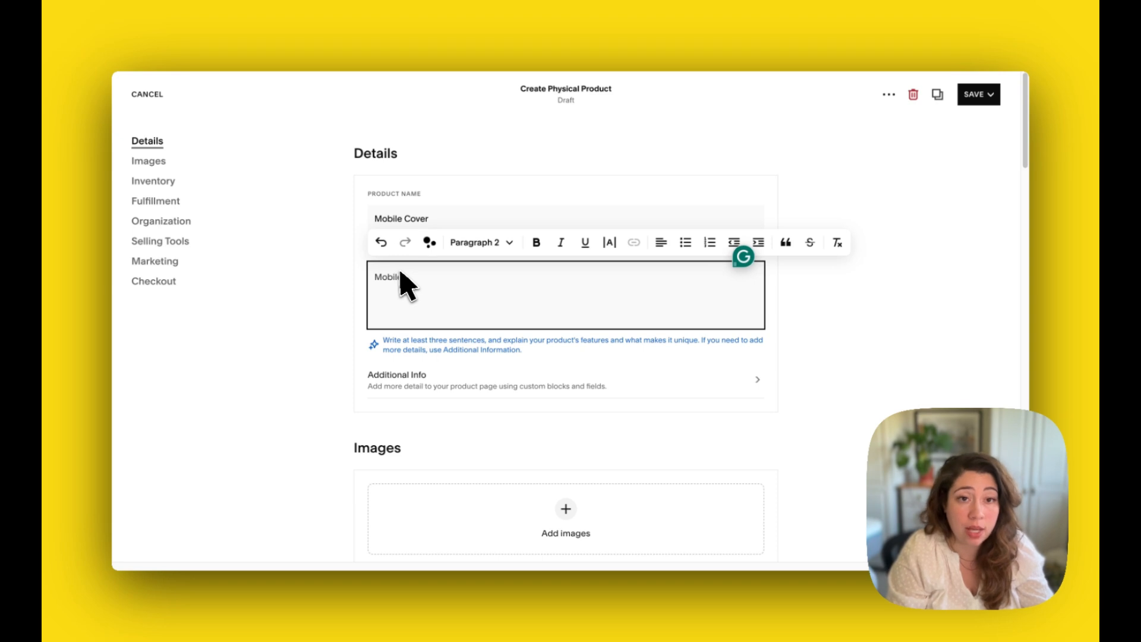
pyautogui.write('e Cob')
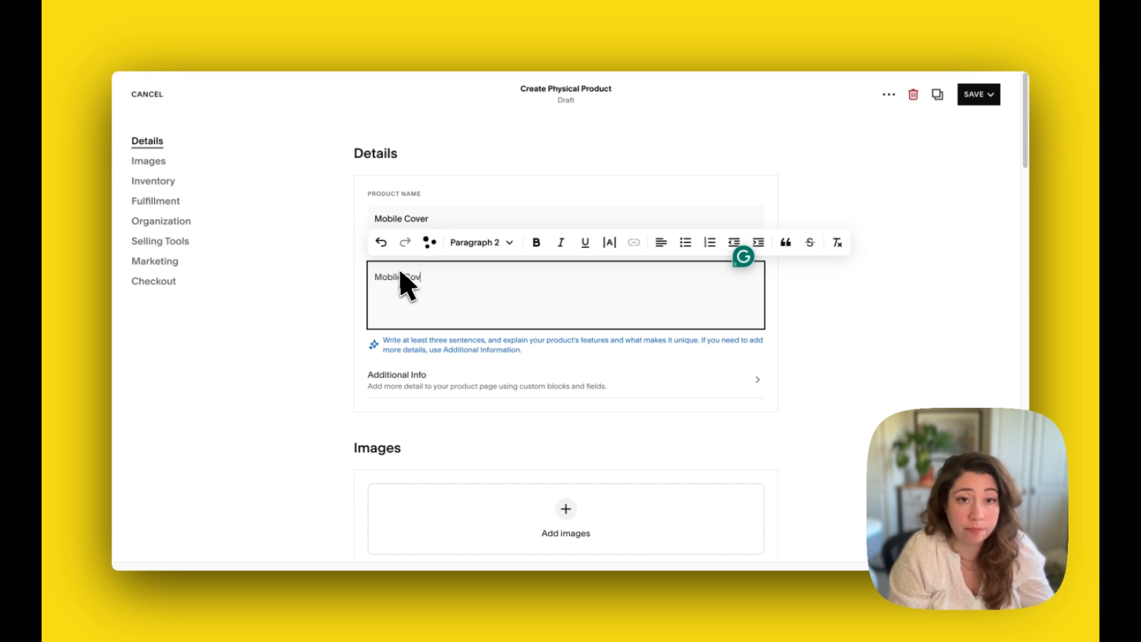
pyautogui.write('er')
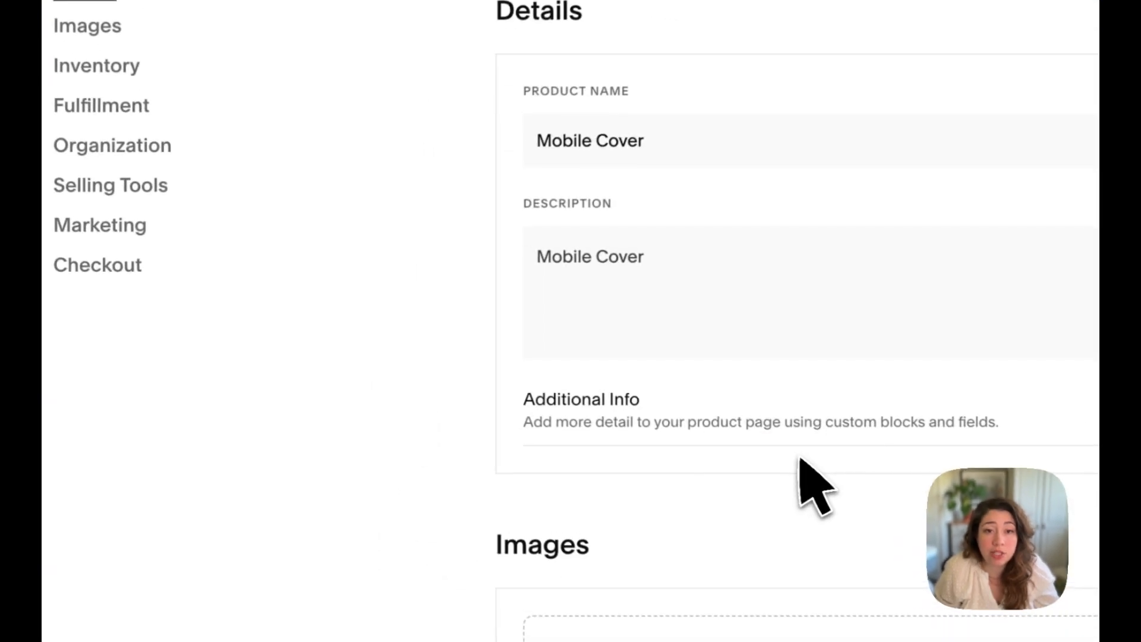
pyautogui.click(795, 430)
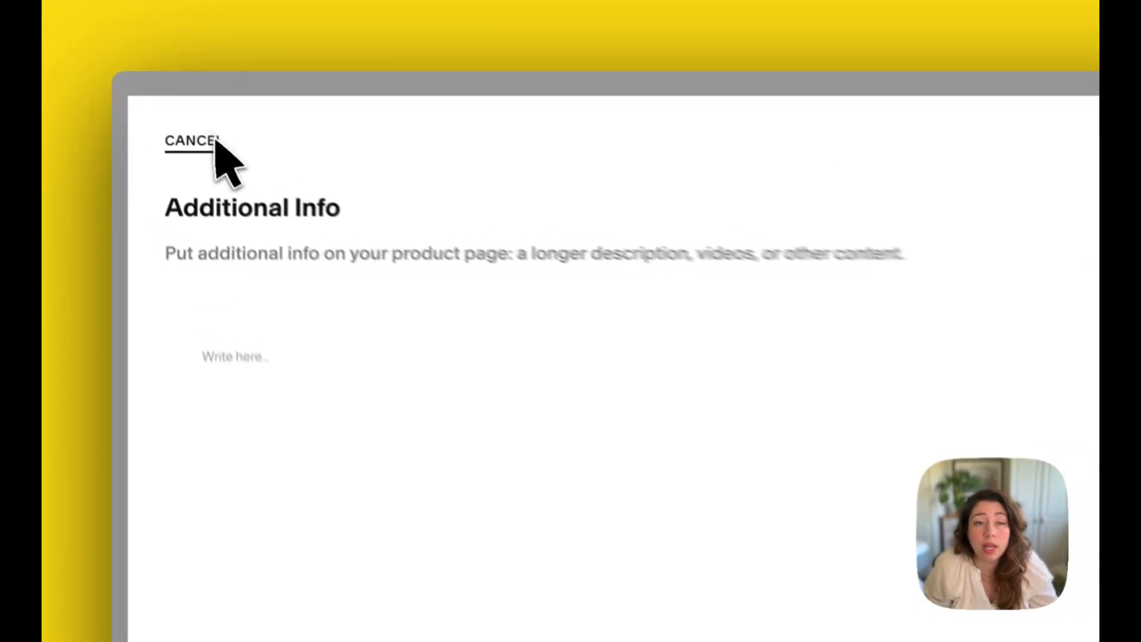
pyautogui.click(156, 108)
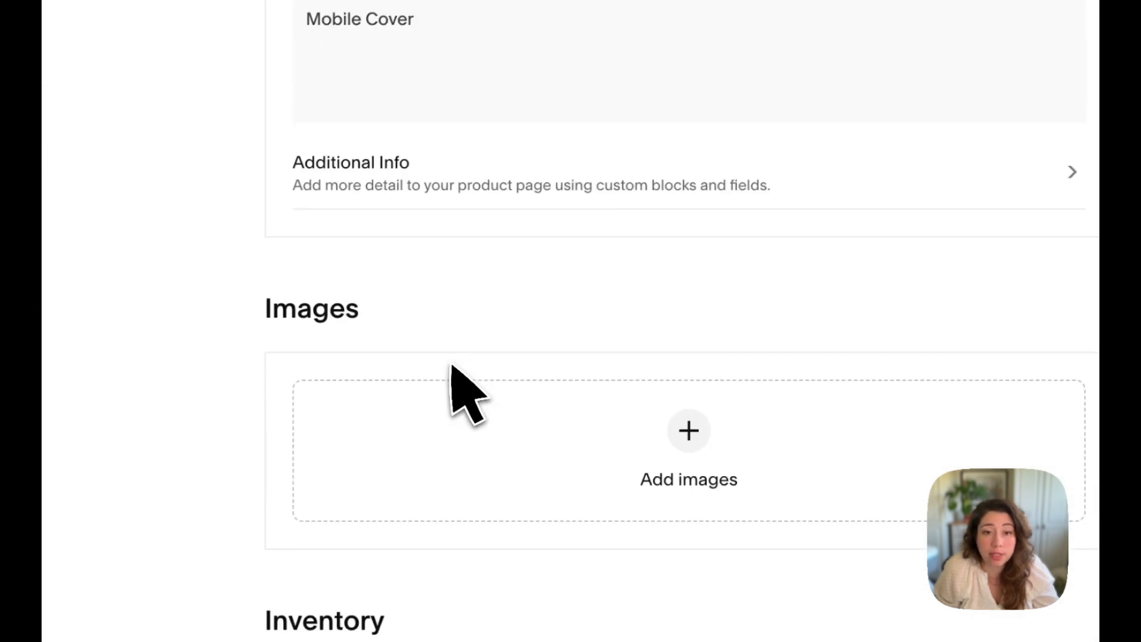
# Upload pexels-teona-swift-6913718.jpg from the WEBSITE IMAGES folder as the first product image
pyautogui.click(661, 449)
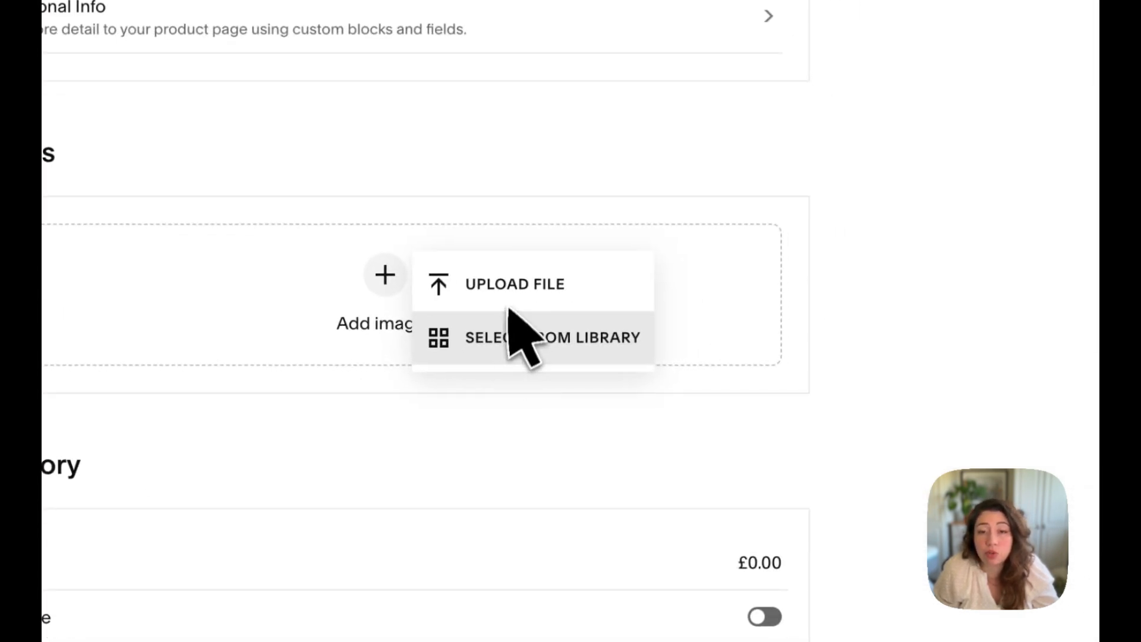
pyautogui.click(508, 305)
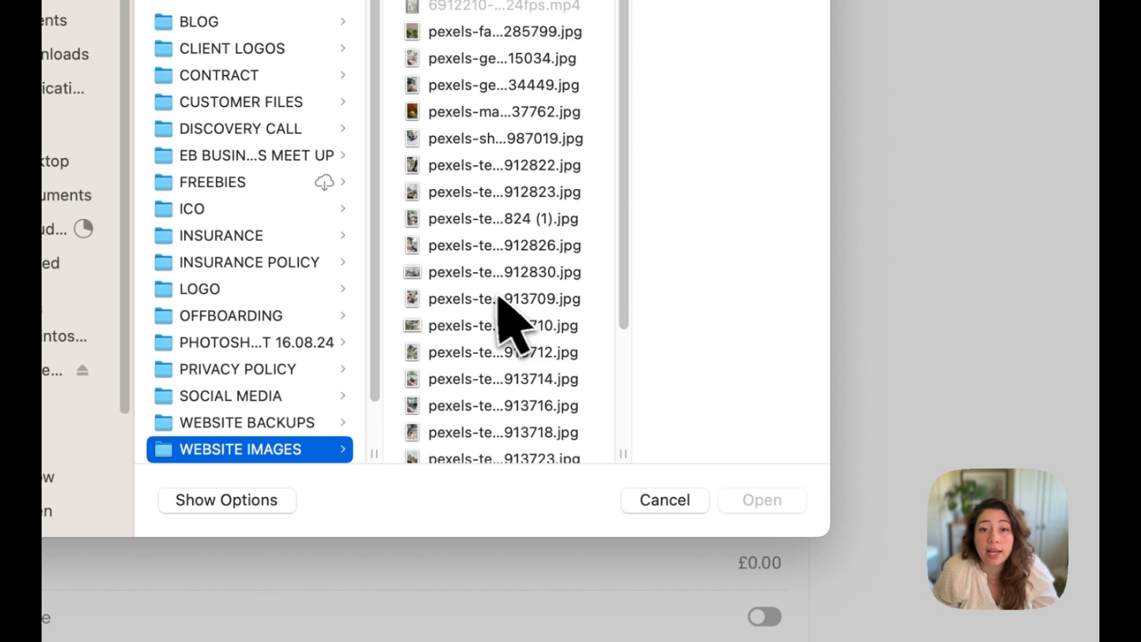
pyautogui.click(449, 299)
pyautogui.click(440, 276)
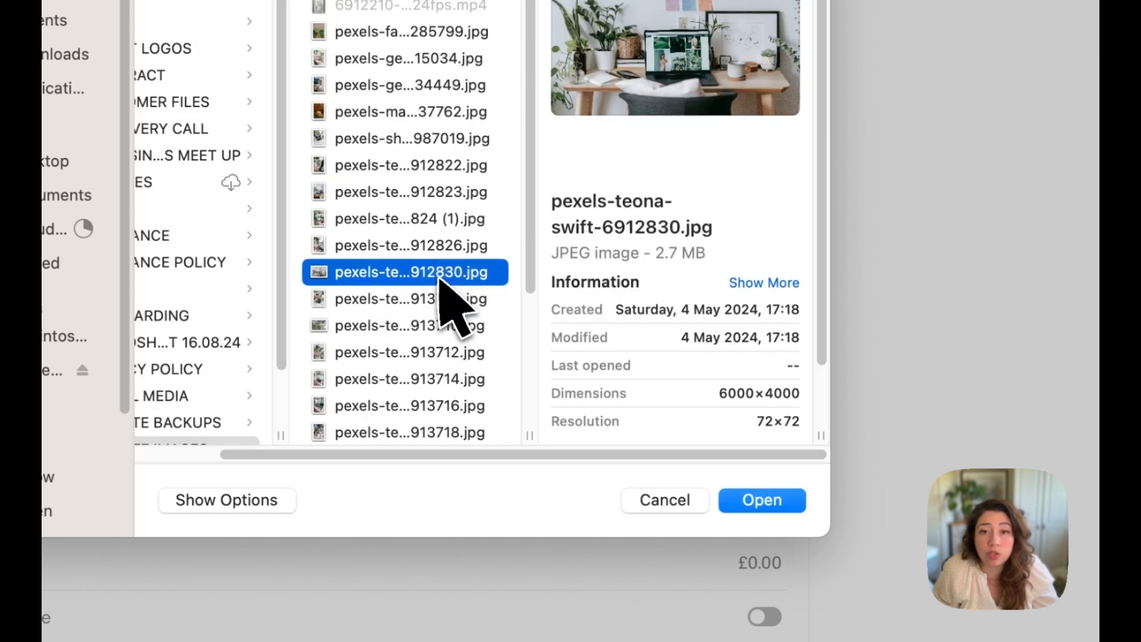
pyautogui.click(402, 352)
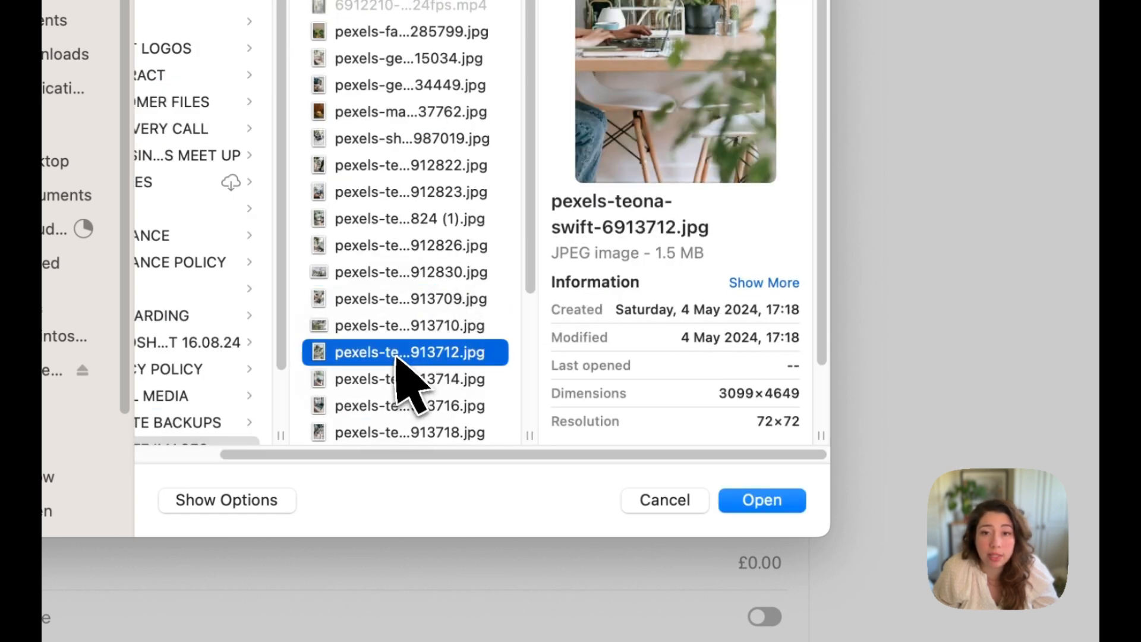
pyautogui.click(384, 406)
pyautogui.click(368, 432)
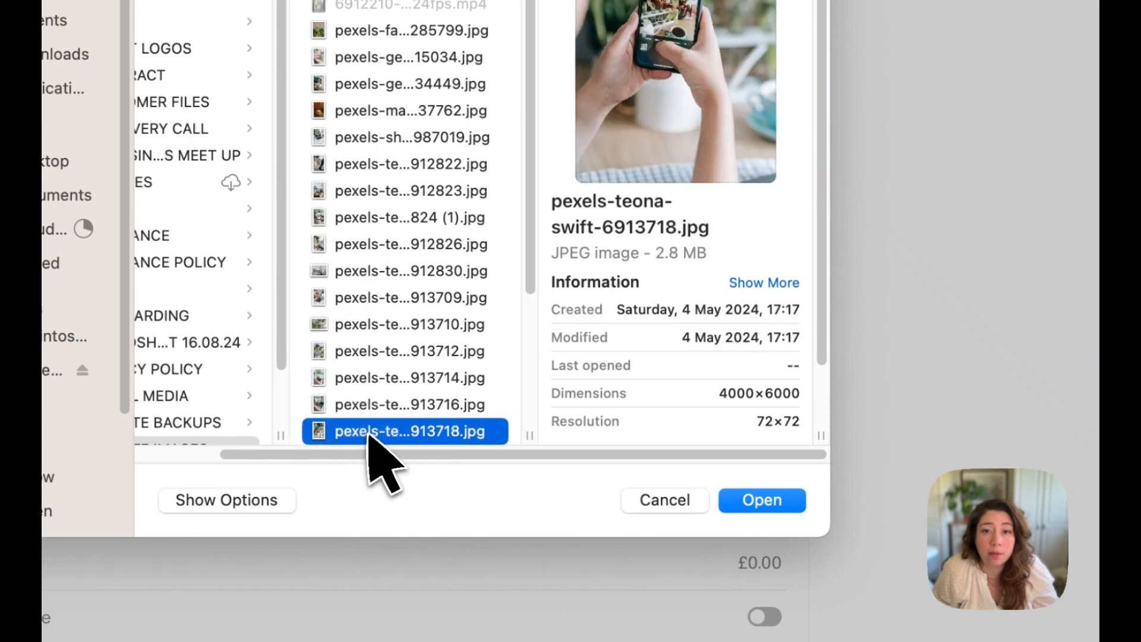
pyautogui.click(782, 500)
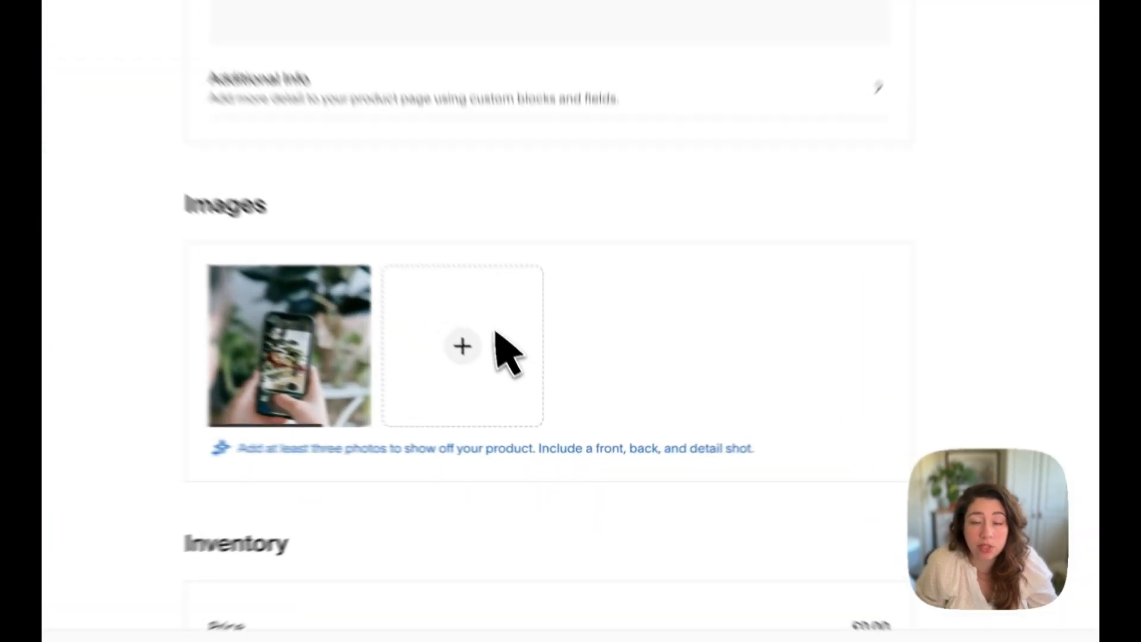
# Upload pexels-teona-swift-6913714.jpg from the WEBSITE IMAGES folder as the second product image
pyautogui.click(541, 399)
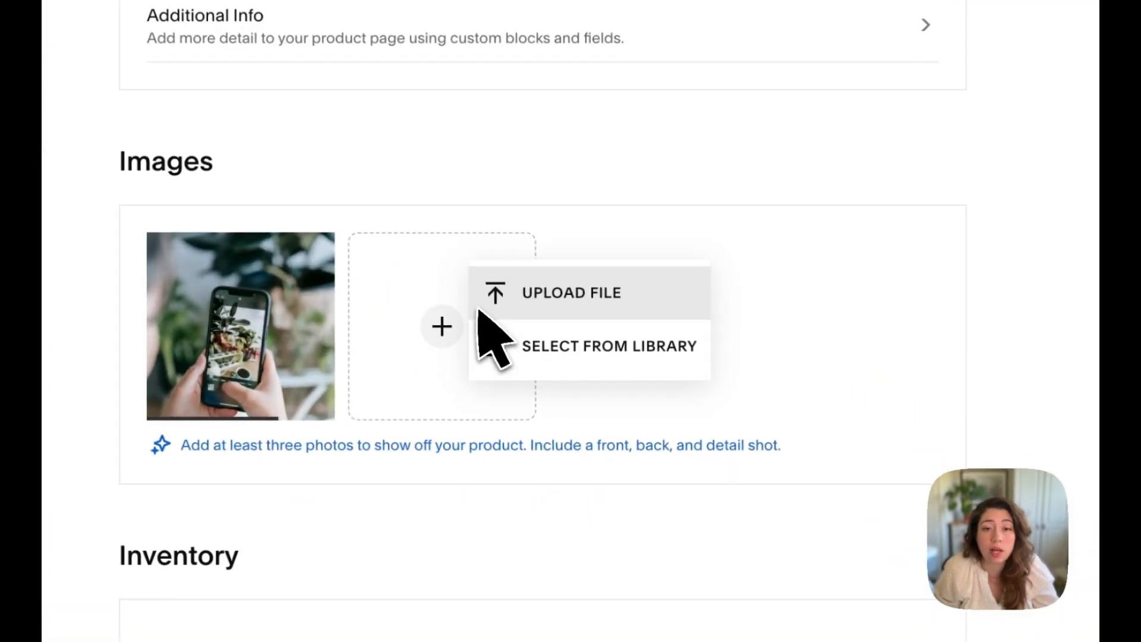
pyautogui.click(552, 305)
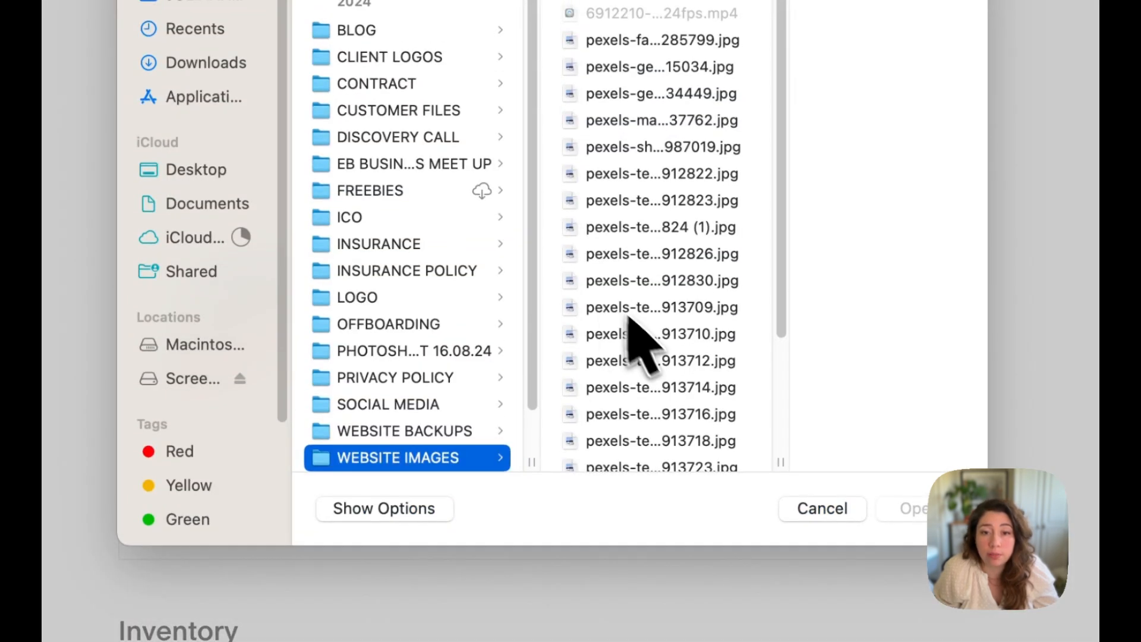
pyautogui.click(629, 334)
pyautogui.press('Down')
pyautogui.press('Down')
pyautogui.press('Down')
pyautogui.press('Down')
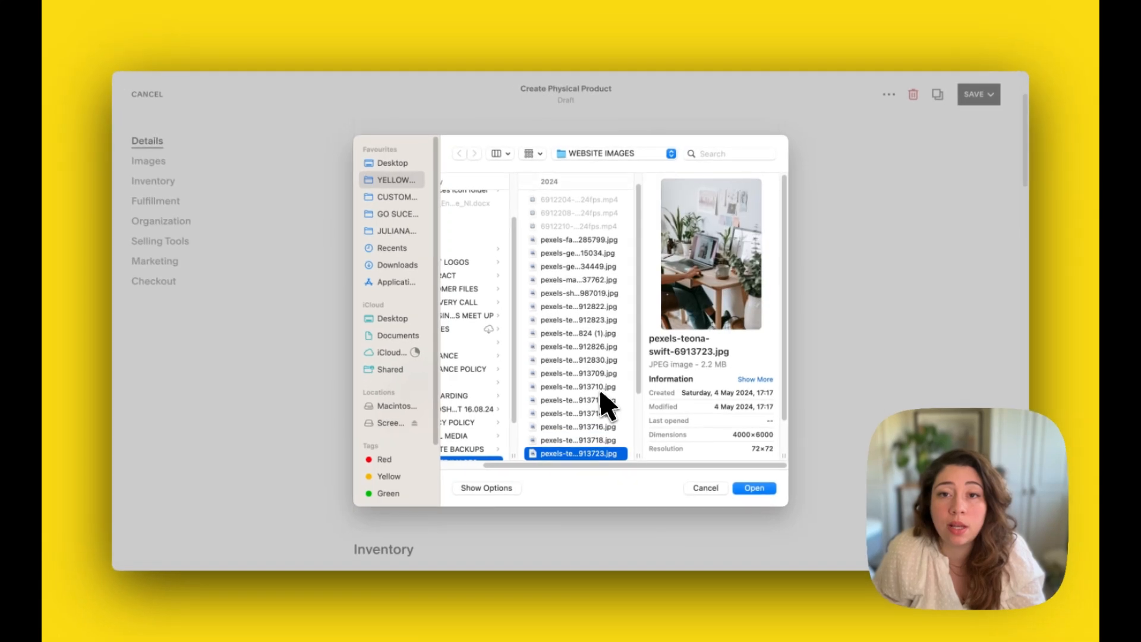
pyautogui.press('Up')
pyautogui.press('Up')
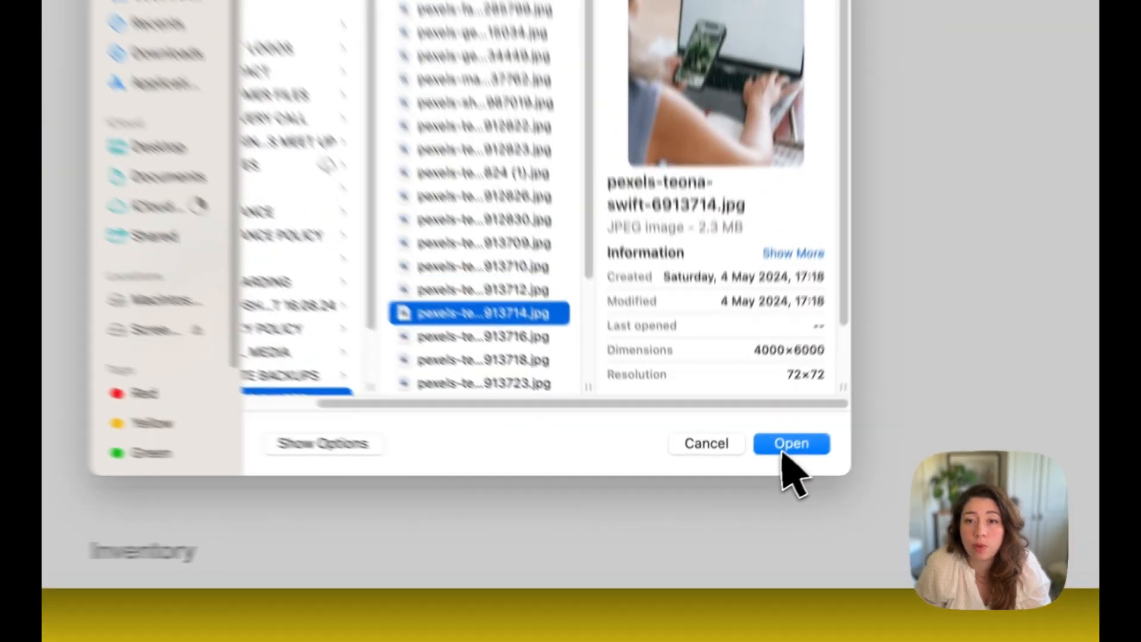
pyautogui.click(754, 488)
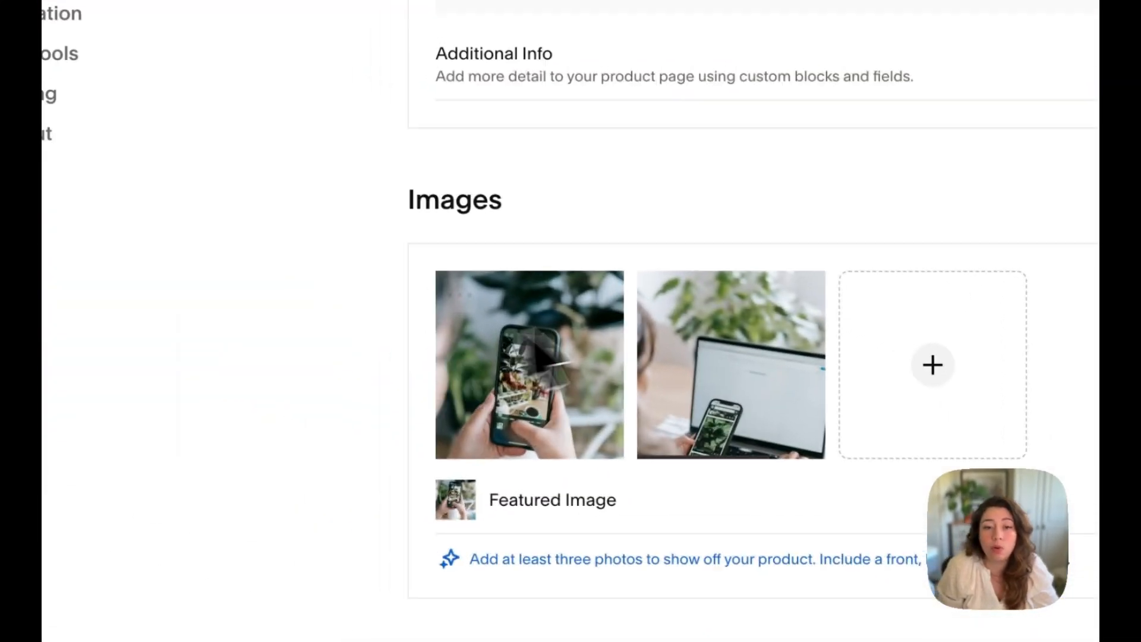
# Set the Mobile Cover product's price to £30
pyautogui.scroll(-2, 392, 220)
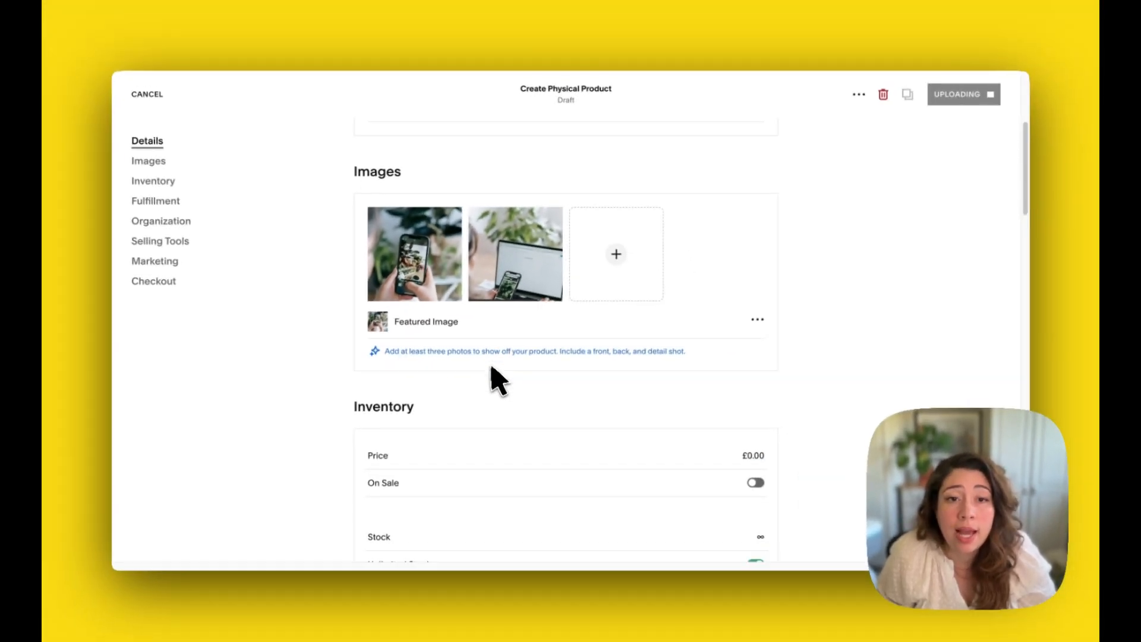
pyautogui.scroll(-3, 505, 375)
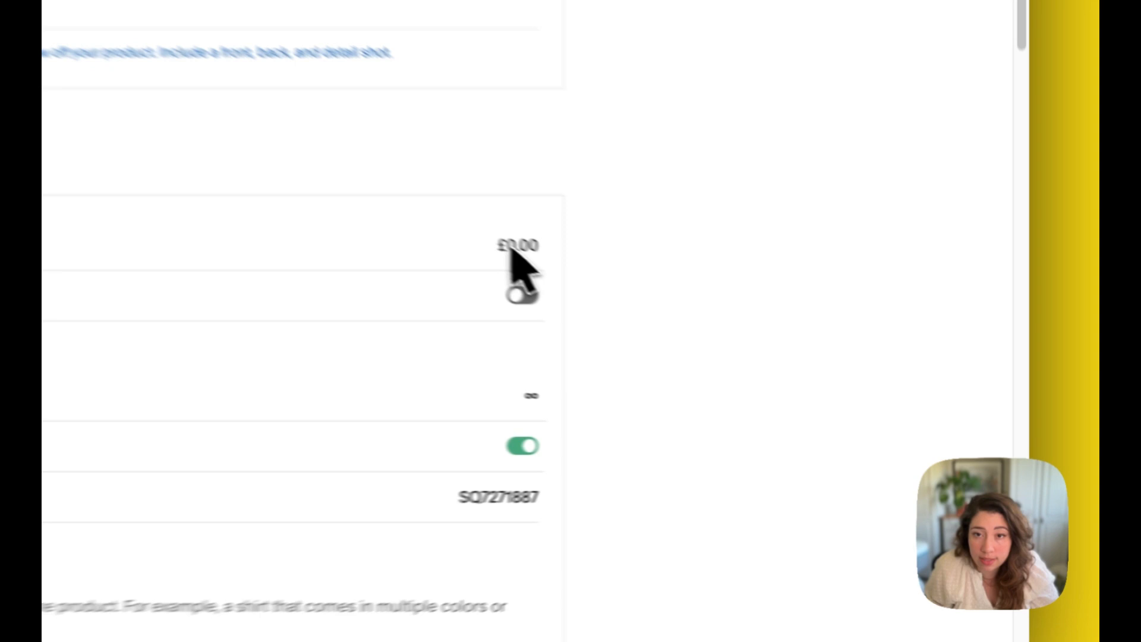
pyautogui.click(512, 250)
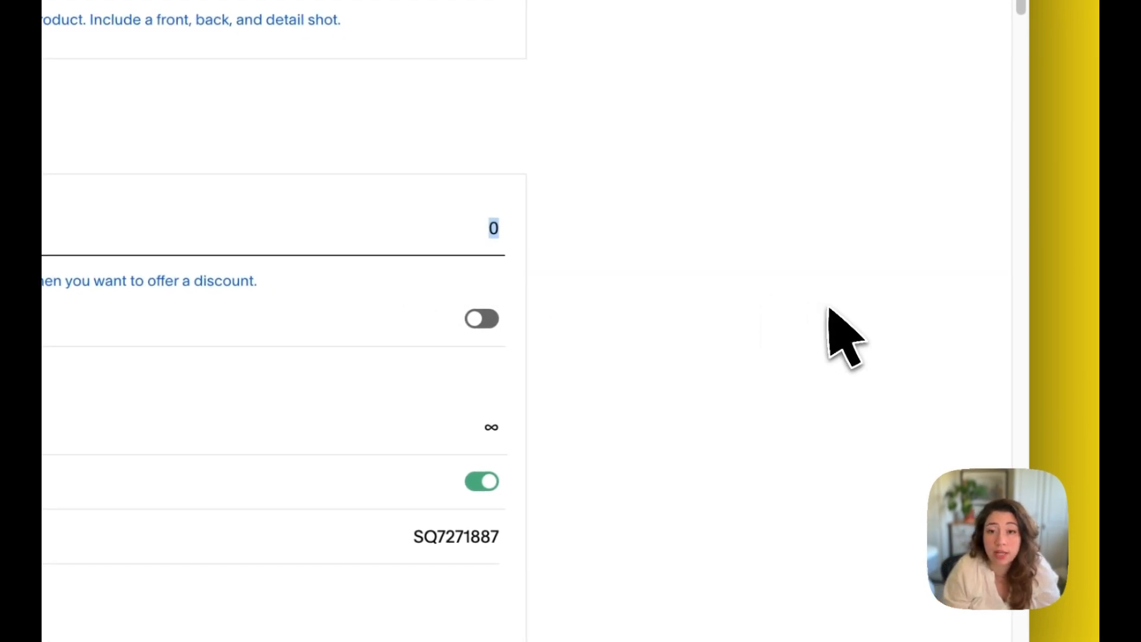
pyautogui.write('30')
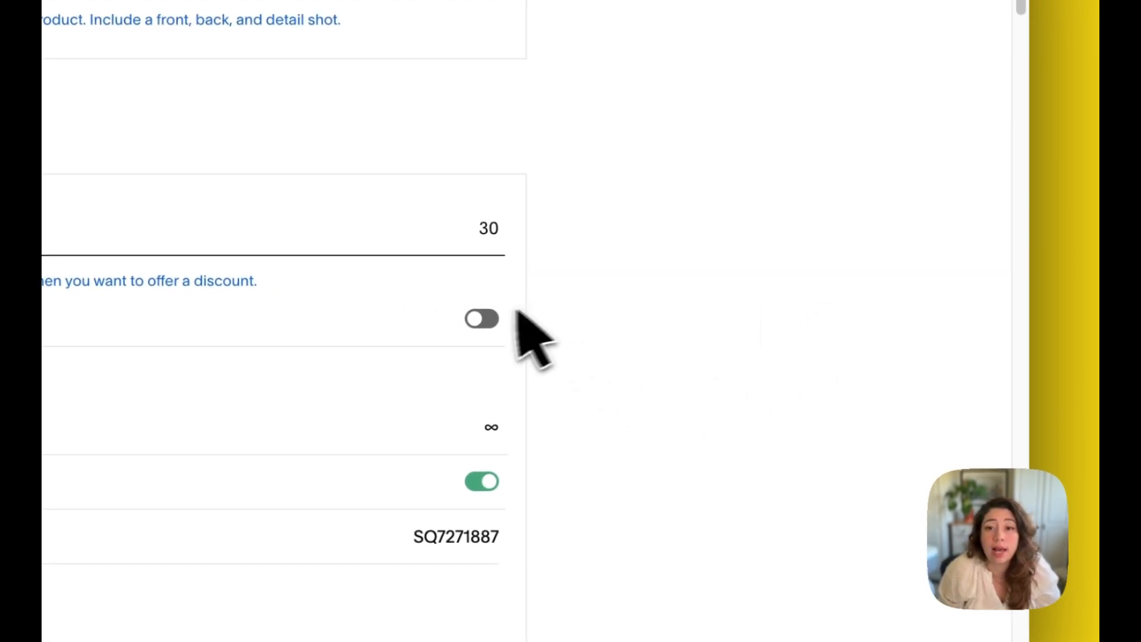
# Try the On Sale option to show the sale price field, and switch it back off
pyautogui.click(474, 326)
pyautogui.click(480, 287)
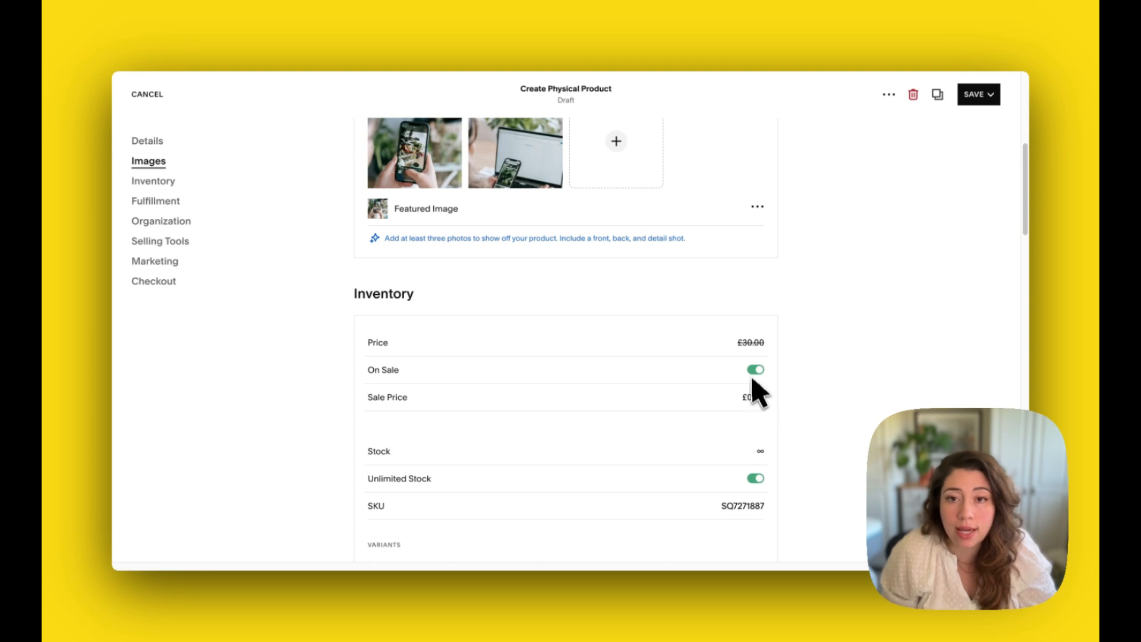
pyautogui.click(759, 372)
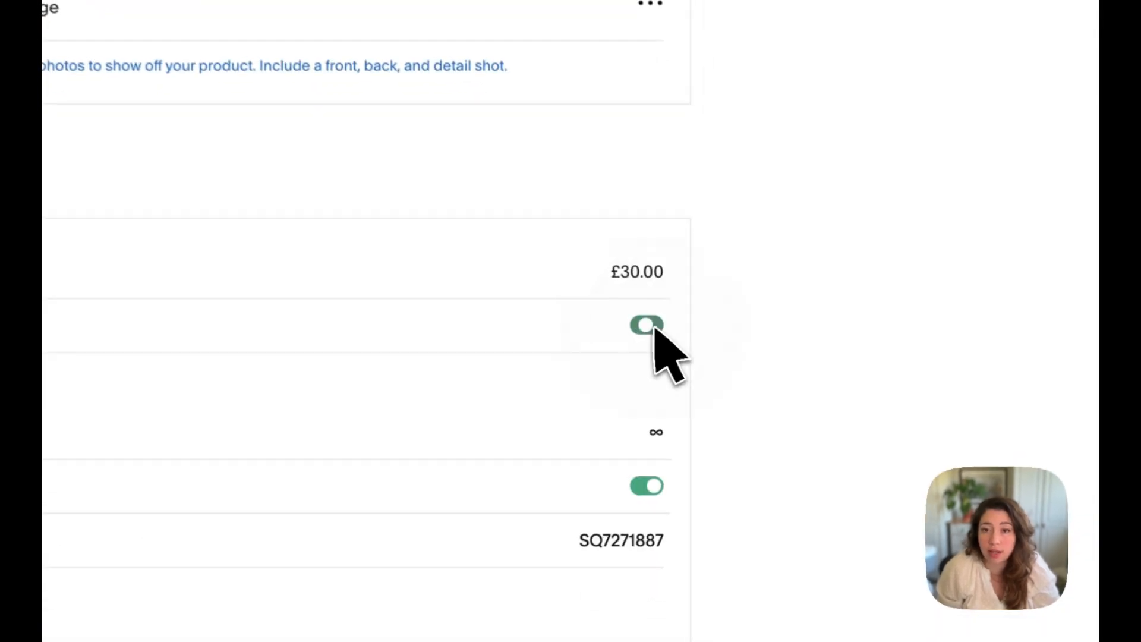
pyautogui.click(648, 325)
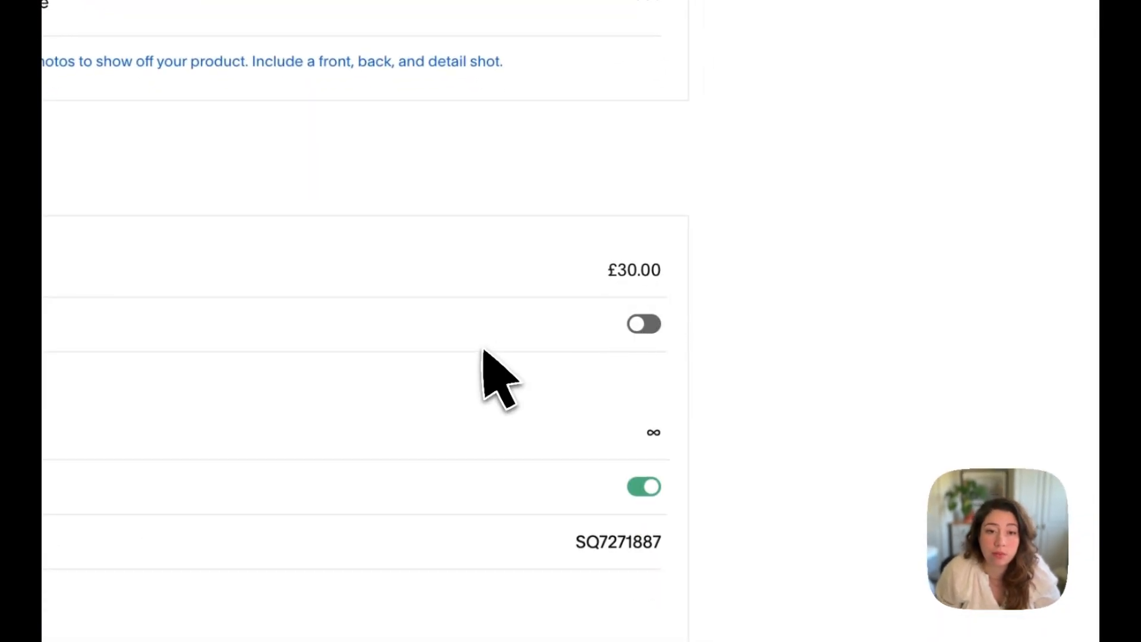
# Turn off Unlimited Stock for the product and set its stock to 10
pyautogui.scroll(-2, 484, 351)
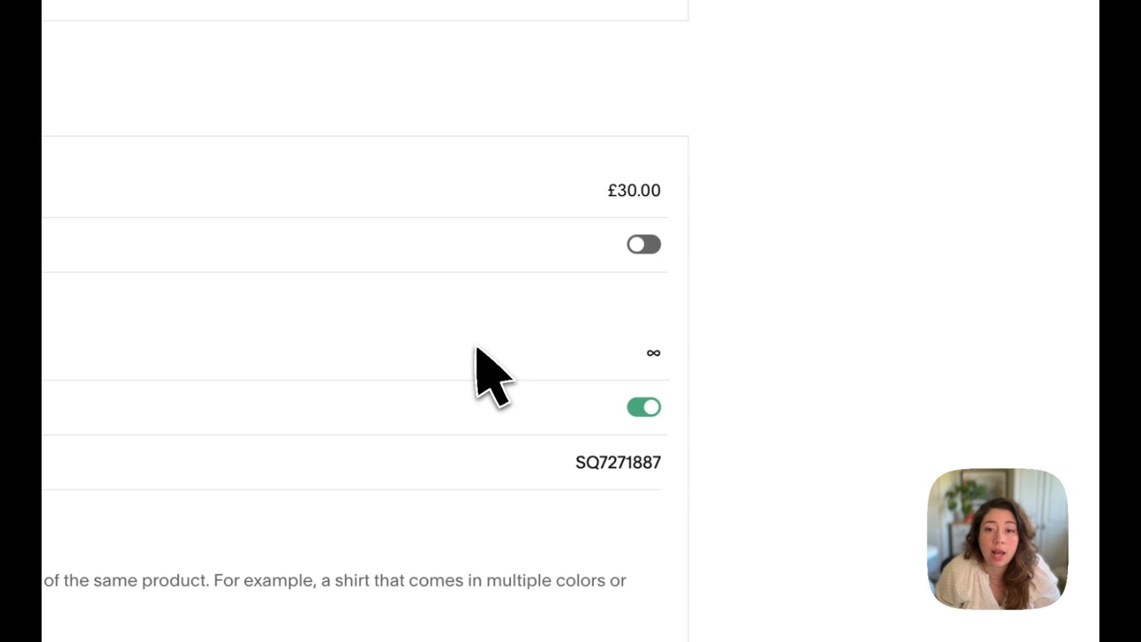
pyautogui.click(655, 359)
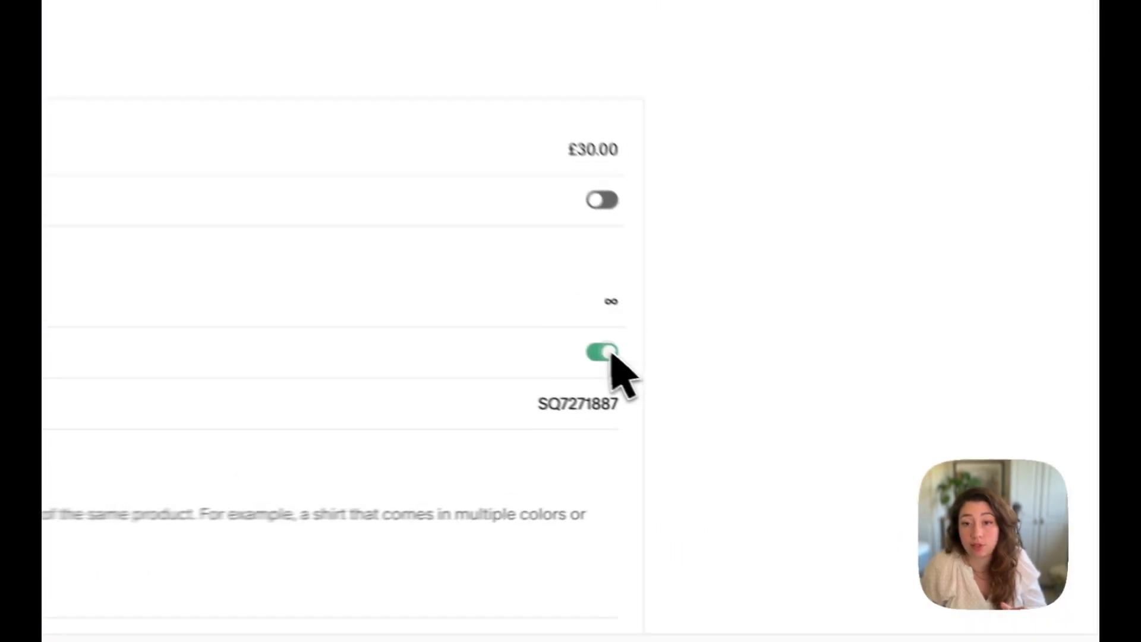
pyautogui.click(756, 411)
pyautogui.click(584, 306)
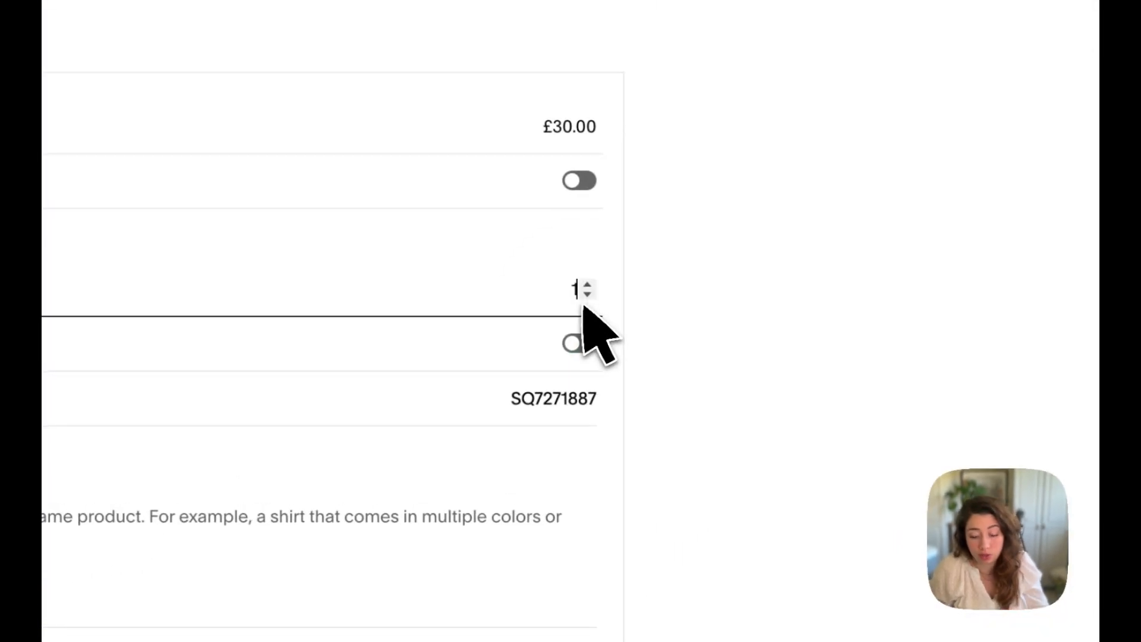
pyautogui.press('BackSpace')
pyautogui.write('10')
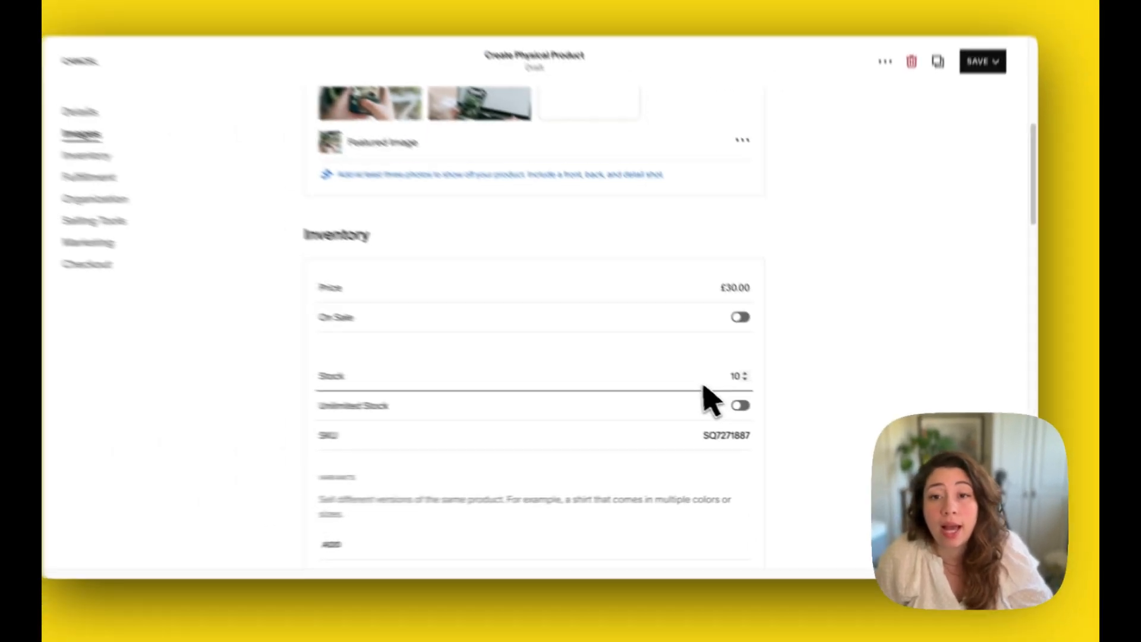
# Start adding product variants and enter Pink as a variant of the Color option
pyautogui.scroll(-2, 703, 388)
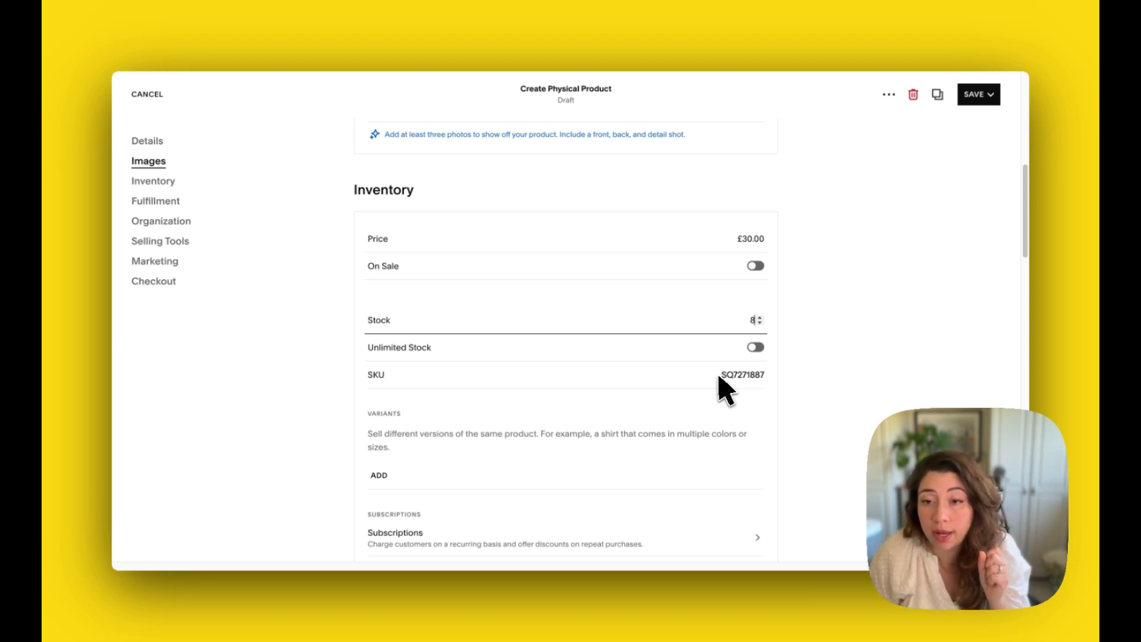
pyautogui.scroll(-2, 570, 440)
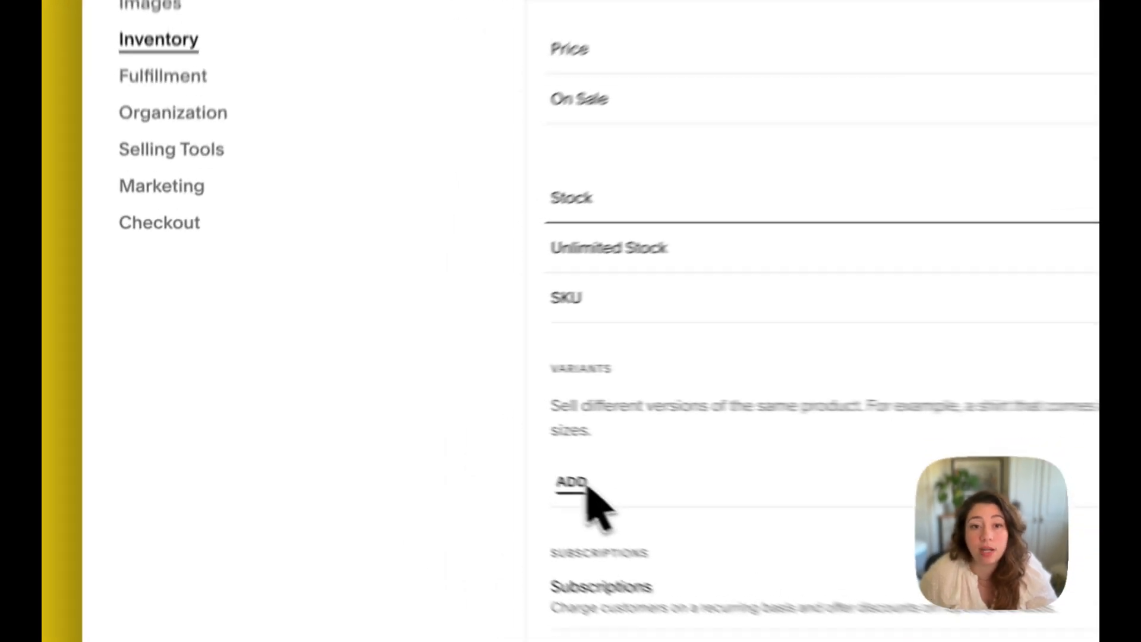
pyautogui.click(380, 424)
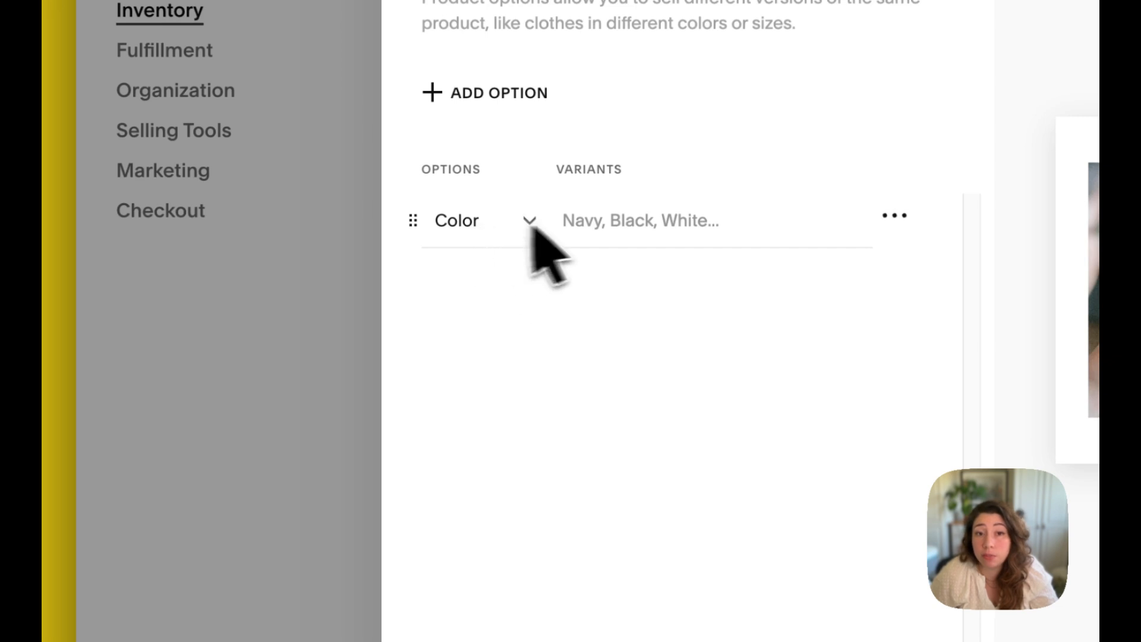
pyautogui.click(616, 225)
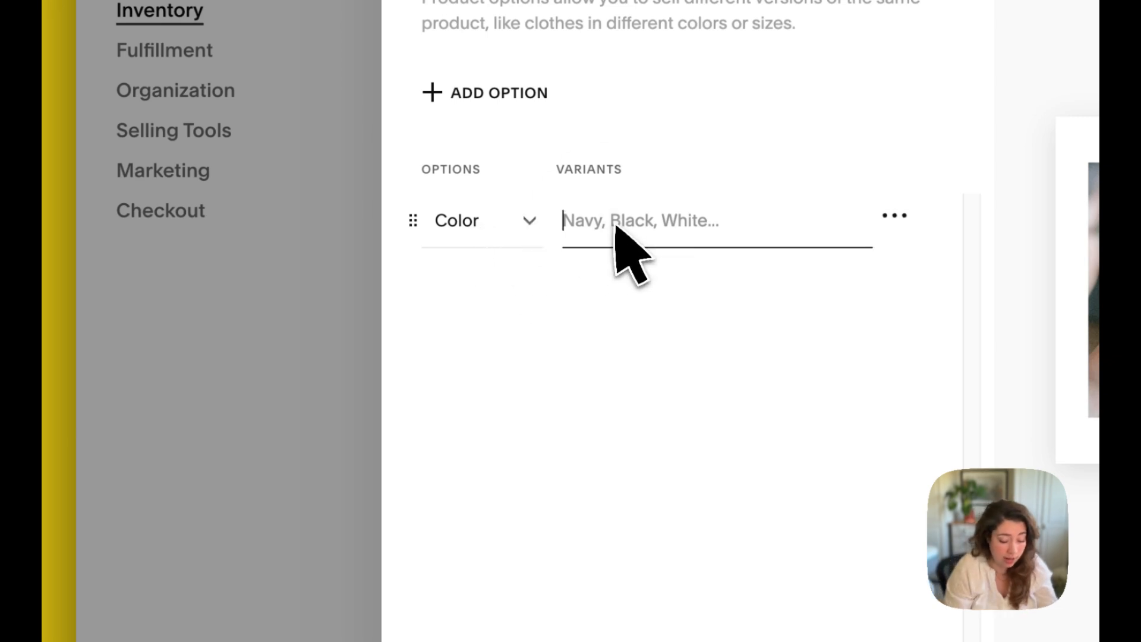
pyautogui.write('pin')
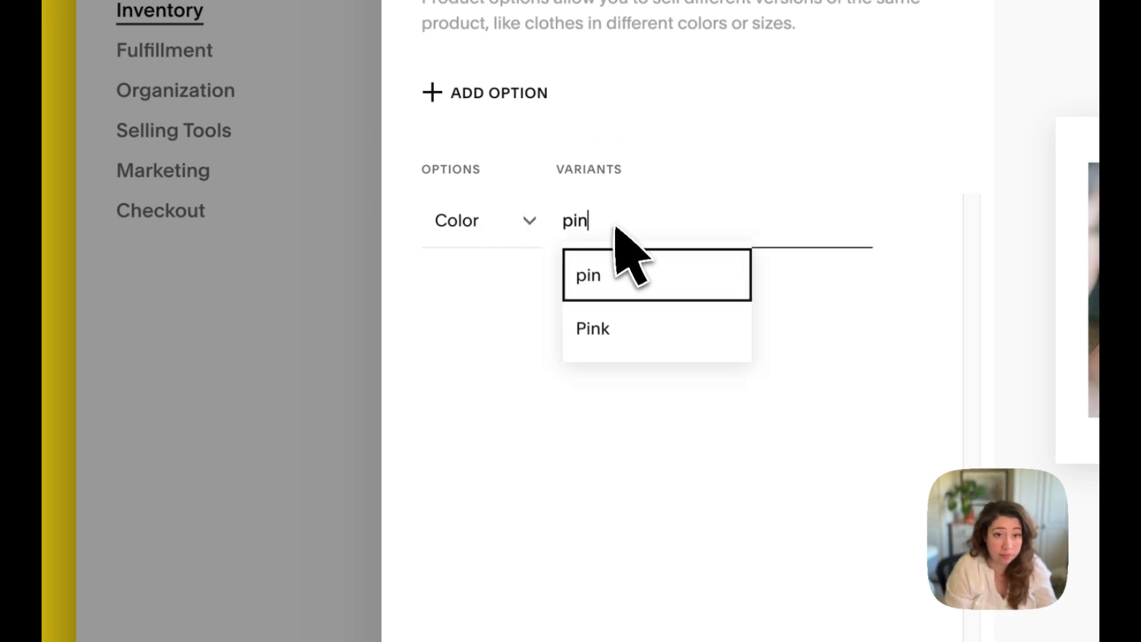
pyautogui.click(665, 332)
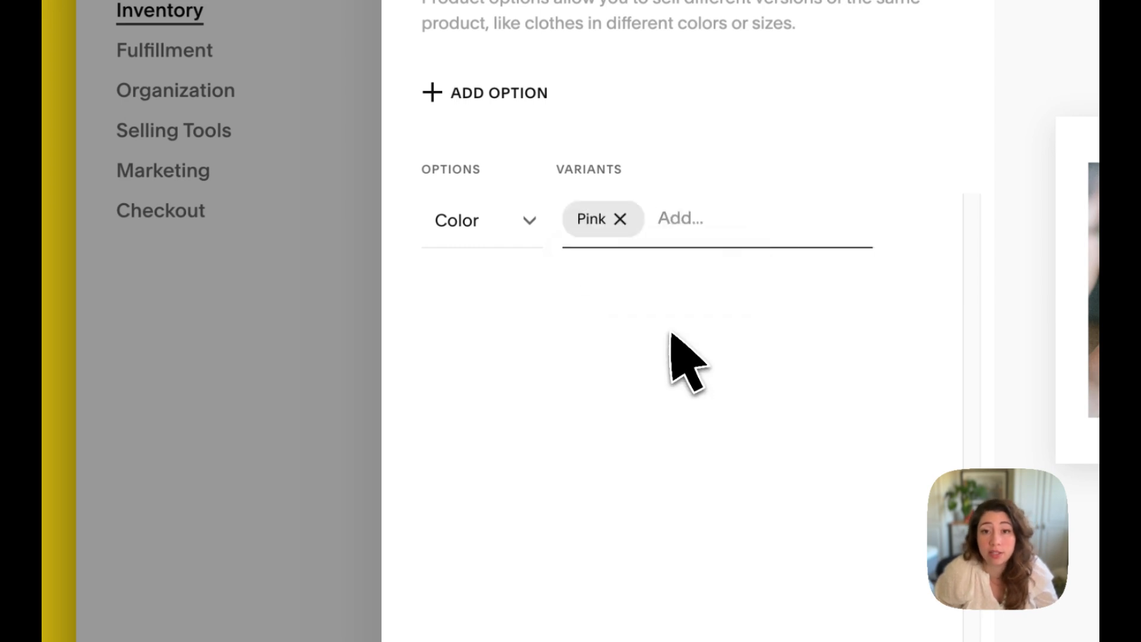
# Add a Size option to the product with Iphone 16 as its first variant
pyautogui.click(470, 94)
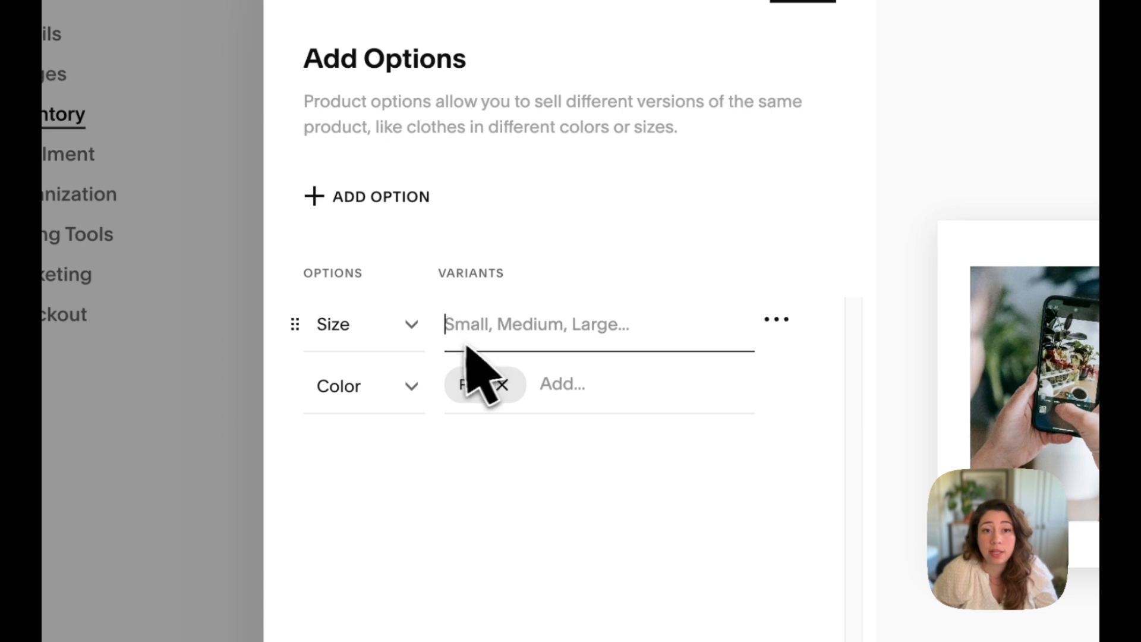
pyautogui.click(416, 329)
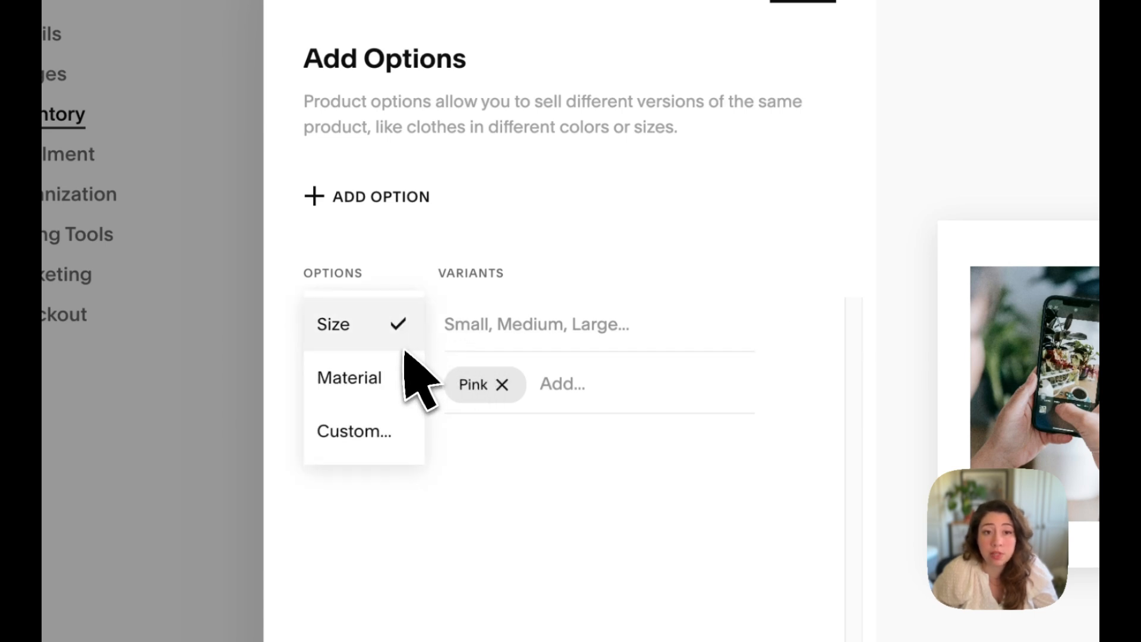
pyautogui.click(510, 324)
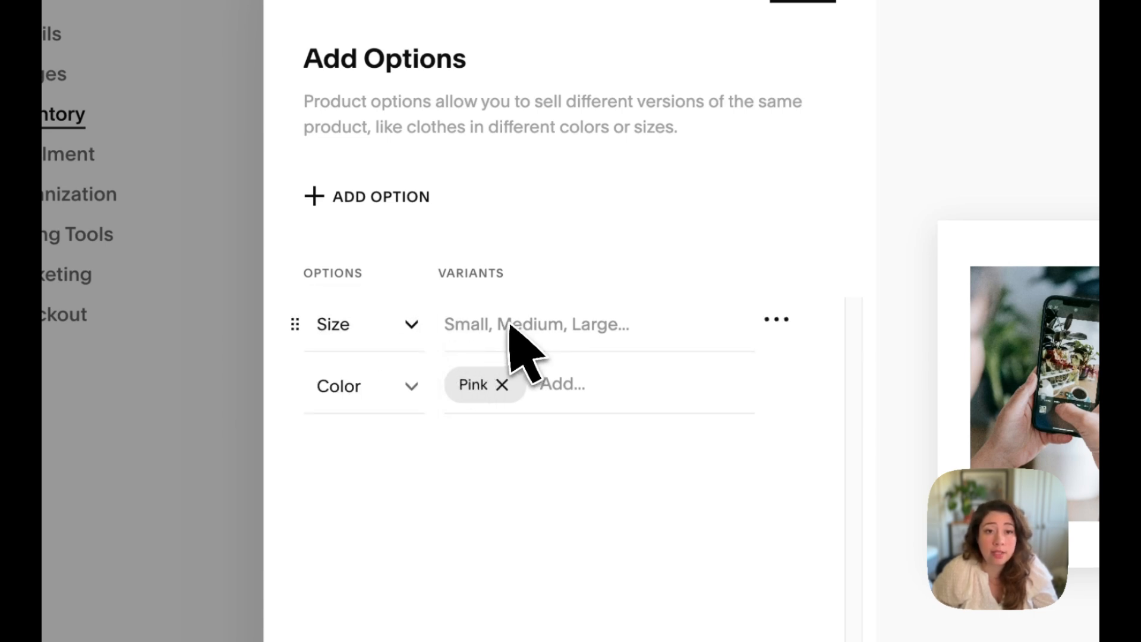
pyautogui.click(510, 322)
pyautogui.write('Ip')
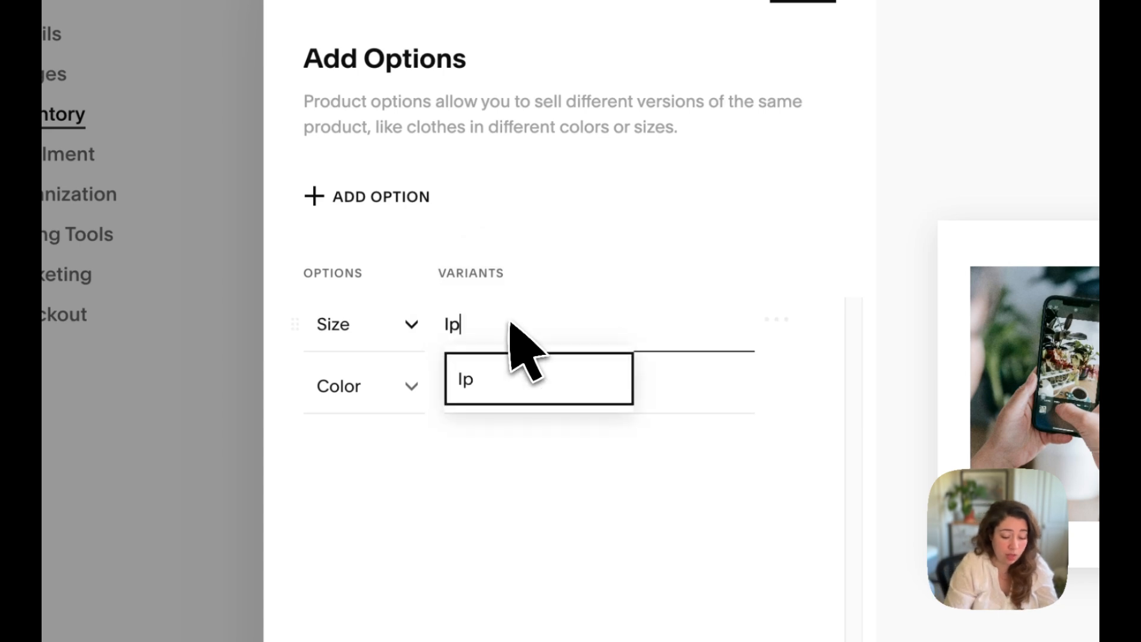
pyautogui.write('hone 16')
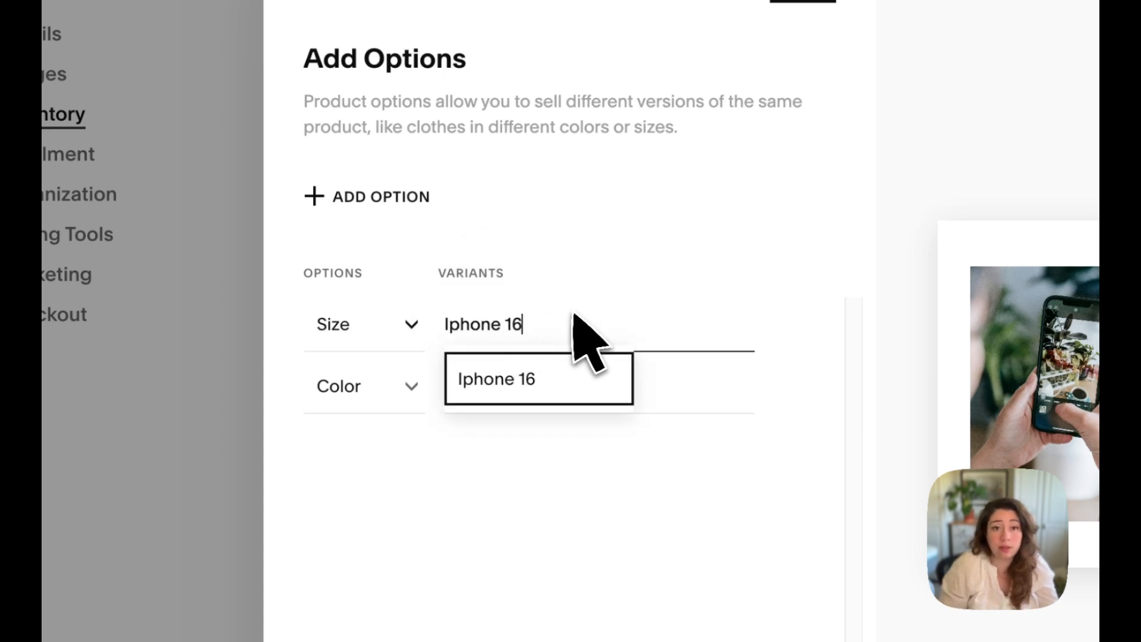
pyautogui.click(568, 384)
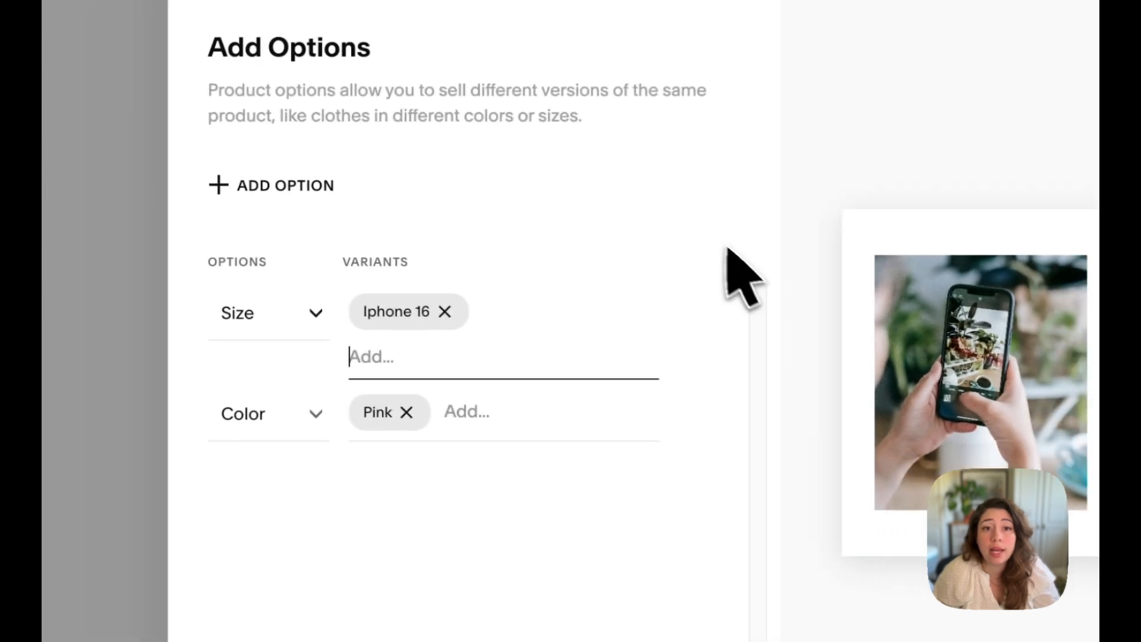
# Add Black and White as further variants of the Color option
pyautogui.click(478, 415)
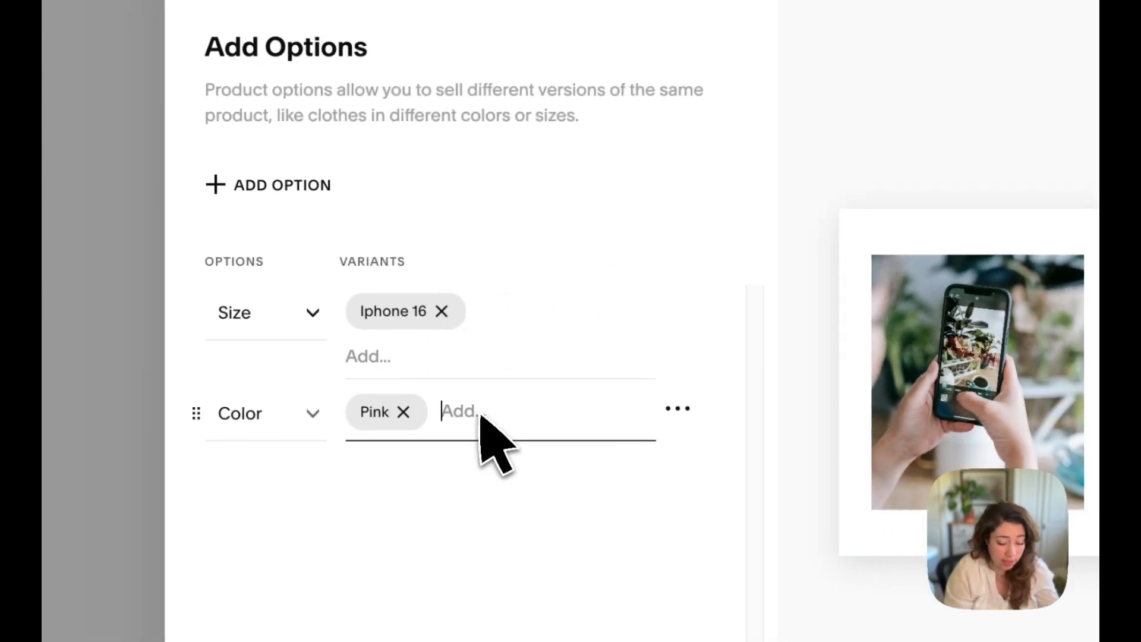
pyautogui.write('Black')
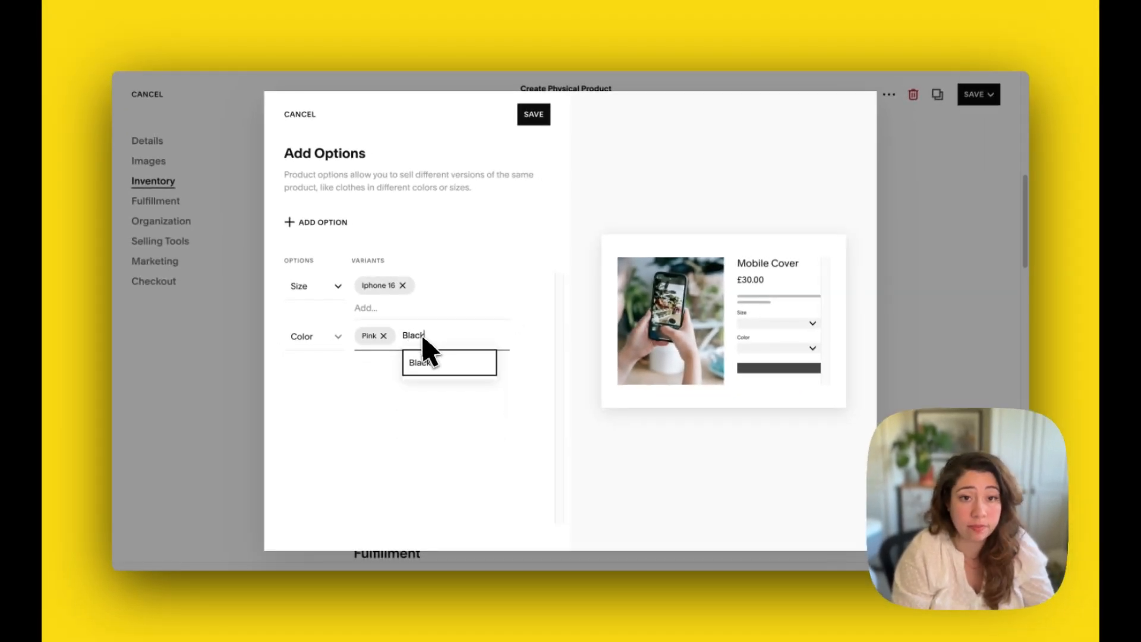
pyautogui.press('Return')
pyautogui.write('Whit')
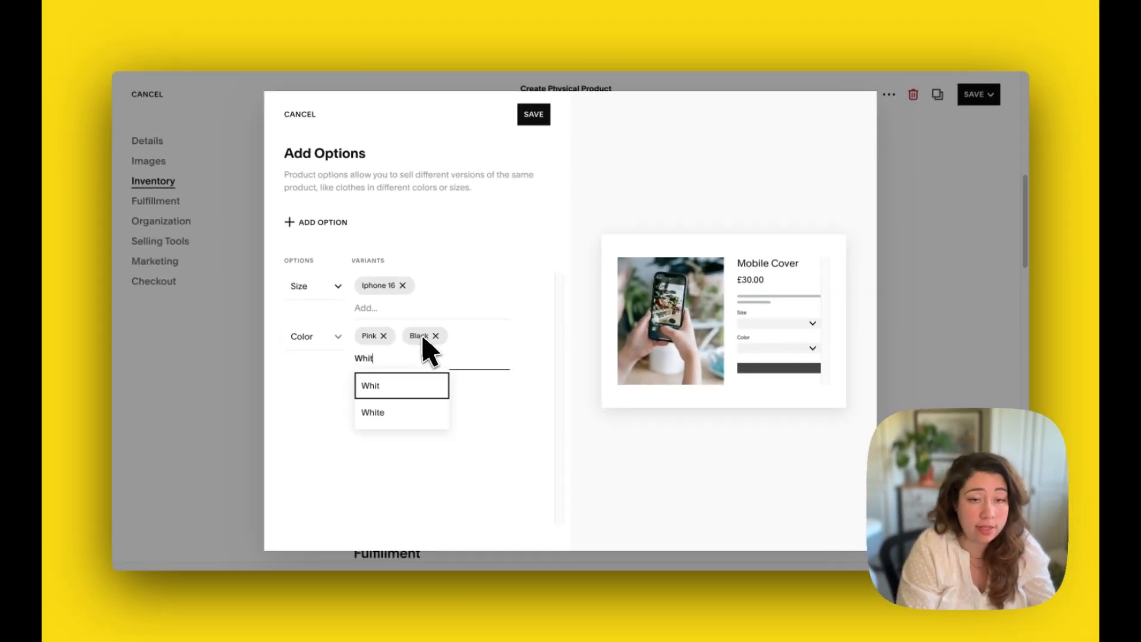
pyautogui.write('e')
pyautogui.click(415, 387)
# Add Iphone 16 Pro as a second Size variant and save the product options
pyautogui.click(436, 302)
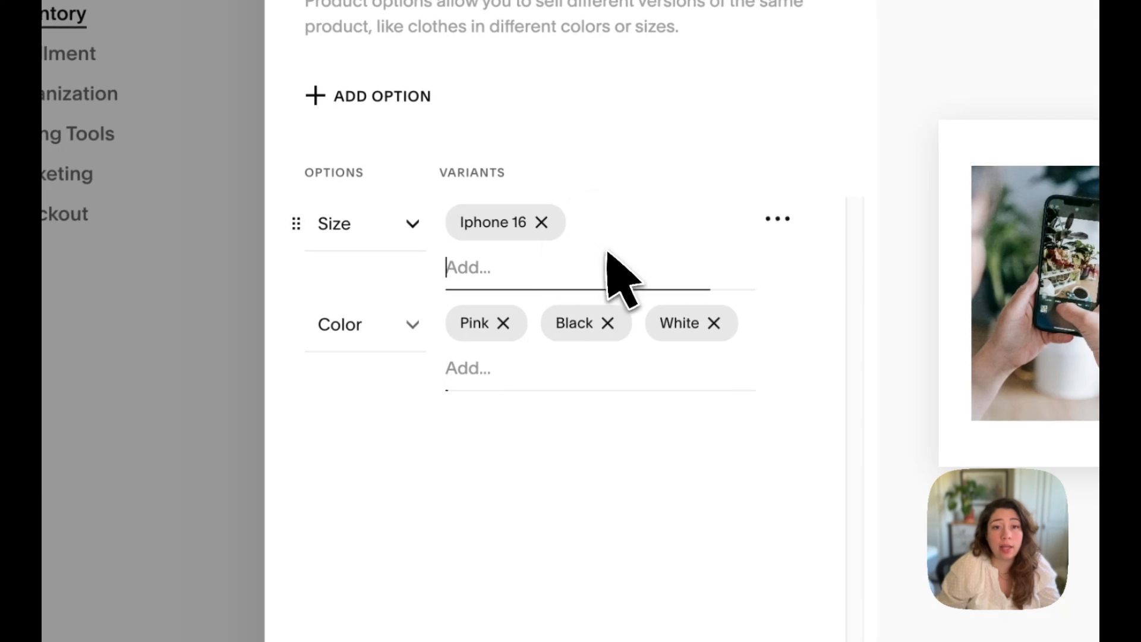
pyautogui.write('Iphone 1')
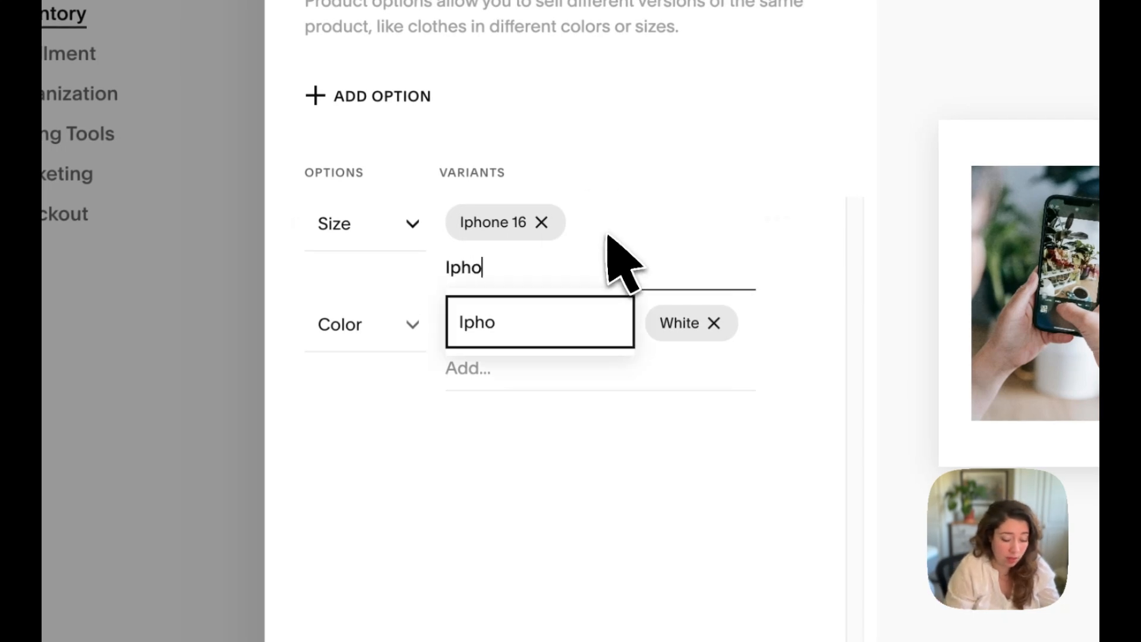
pyautogui.write('6 Pro')
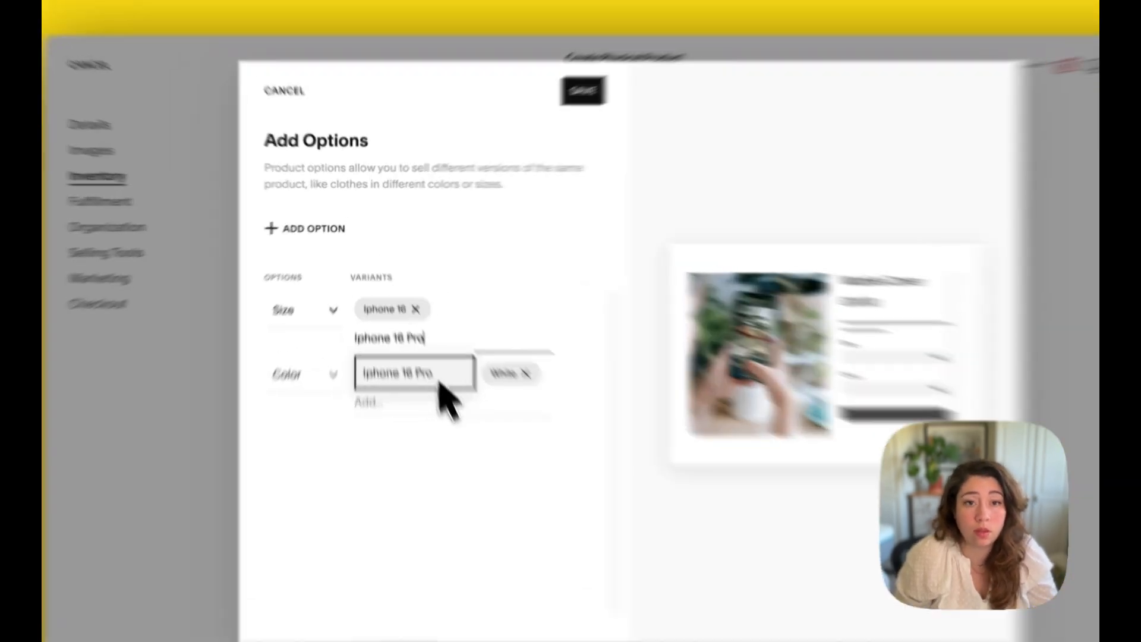
pyautogui.click(410, 344)
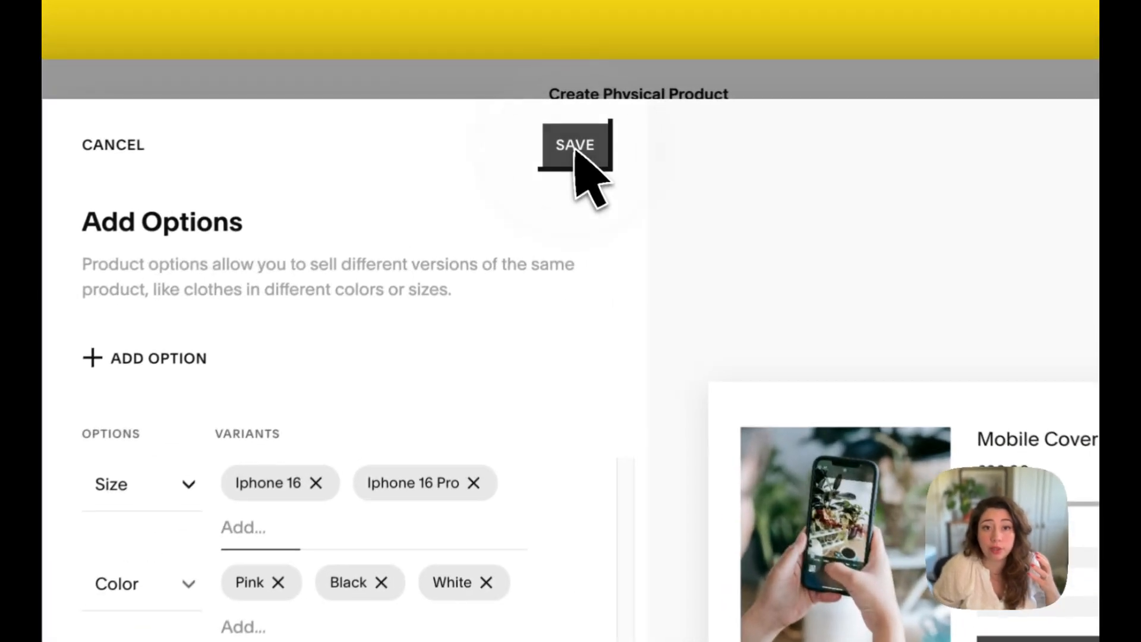
pyautogui.click(534, 116)
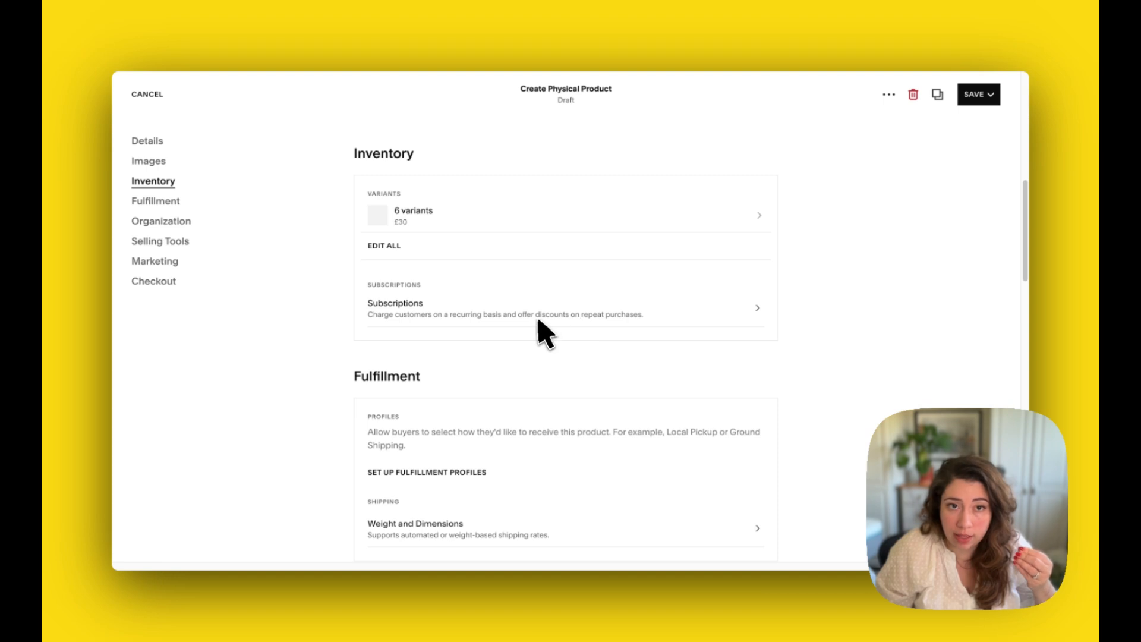
# View the shipping weight and dimension fields for the Iphone 16 Pink variant and close them without changes
pyautogui.scroll(-3, 548, 357)
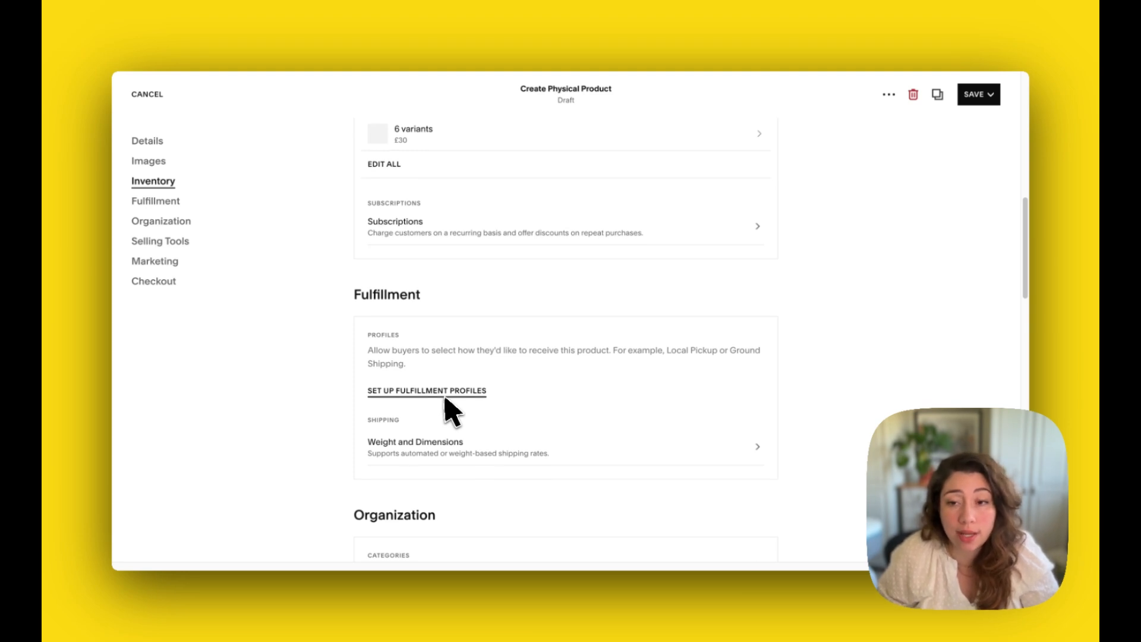
pyautogui.scroll(-2, 450, 410)
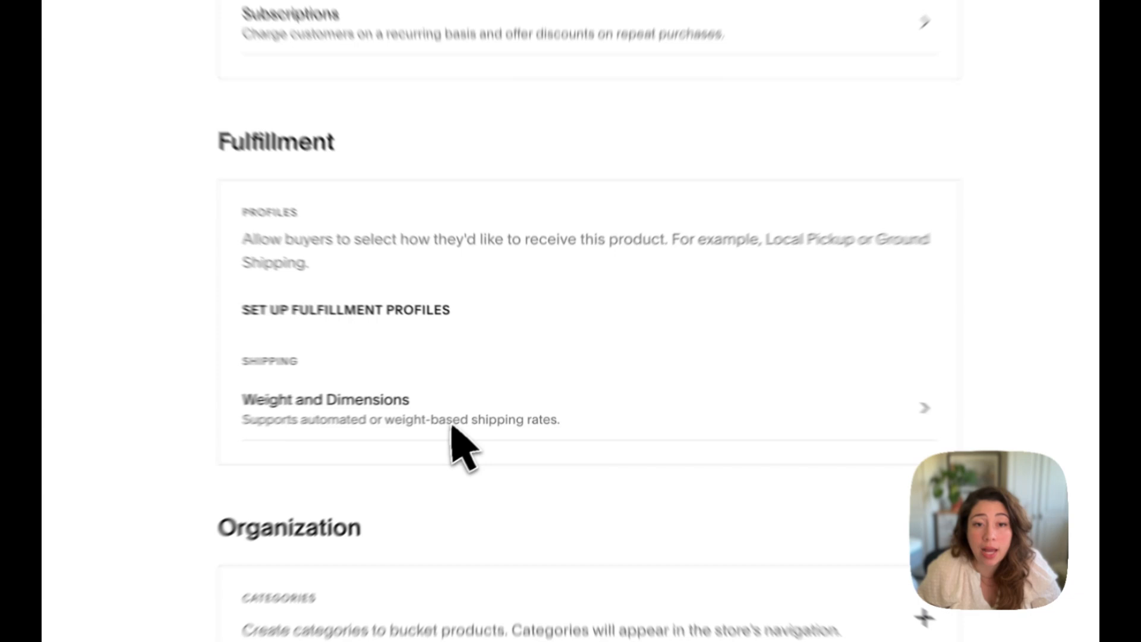
pyautogui.click(488, 403)
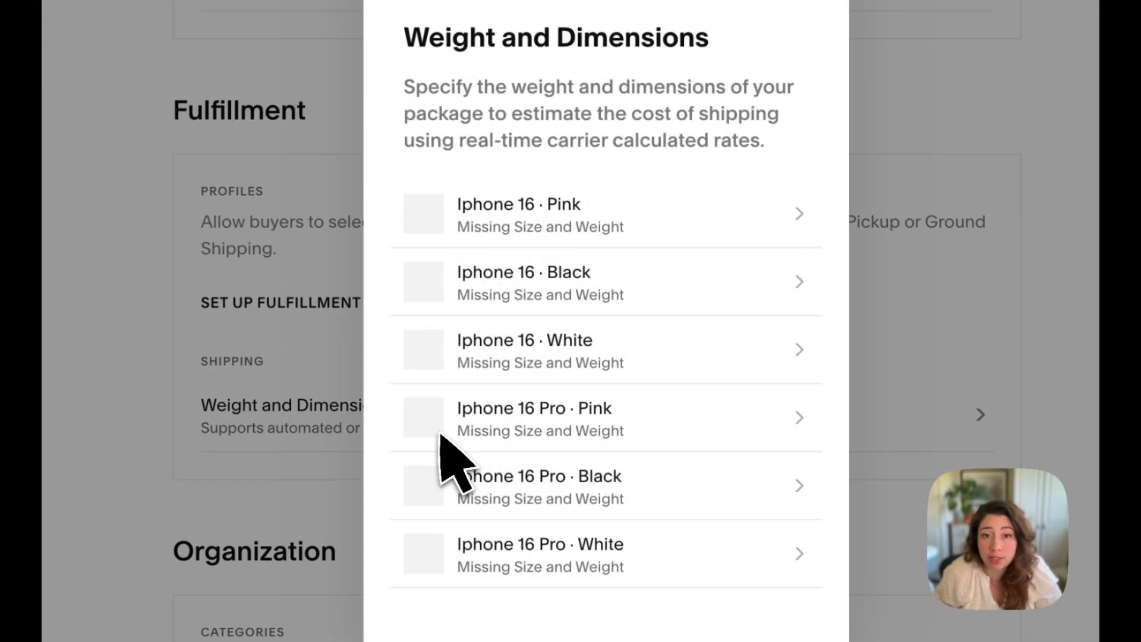
pyautogui.click(473, 224)
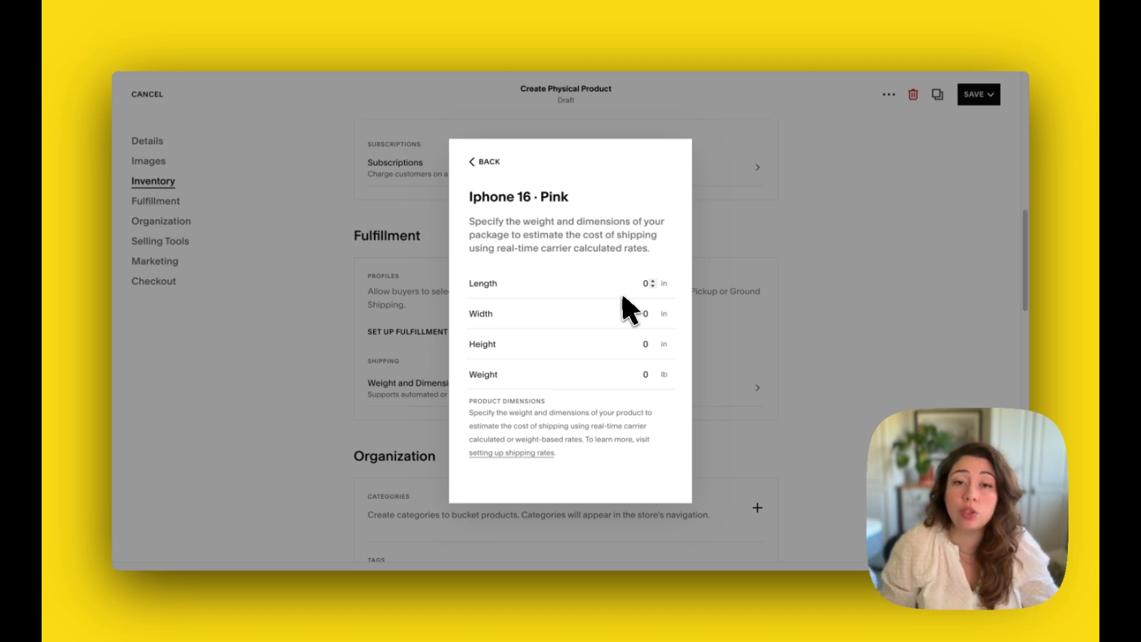
pyautogui.click(482, 162)
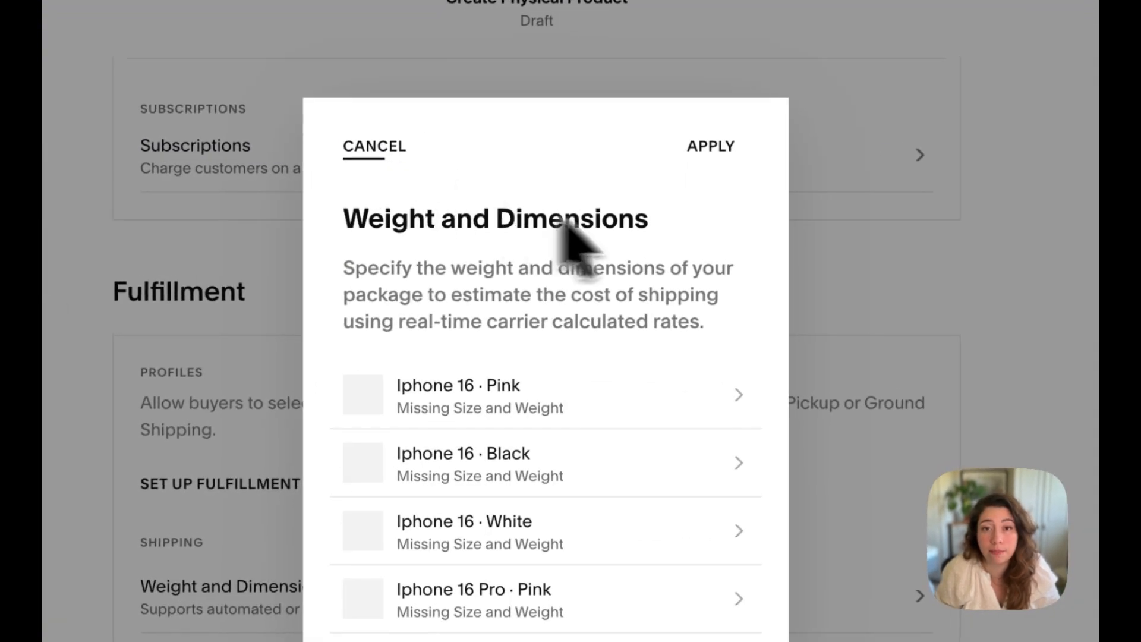
pyautogui.click(380, 150)
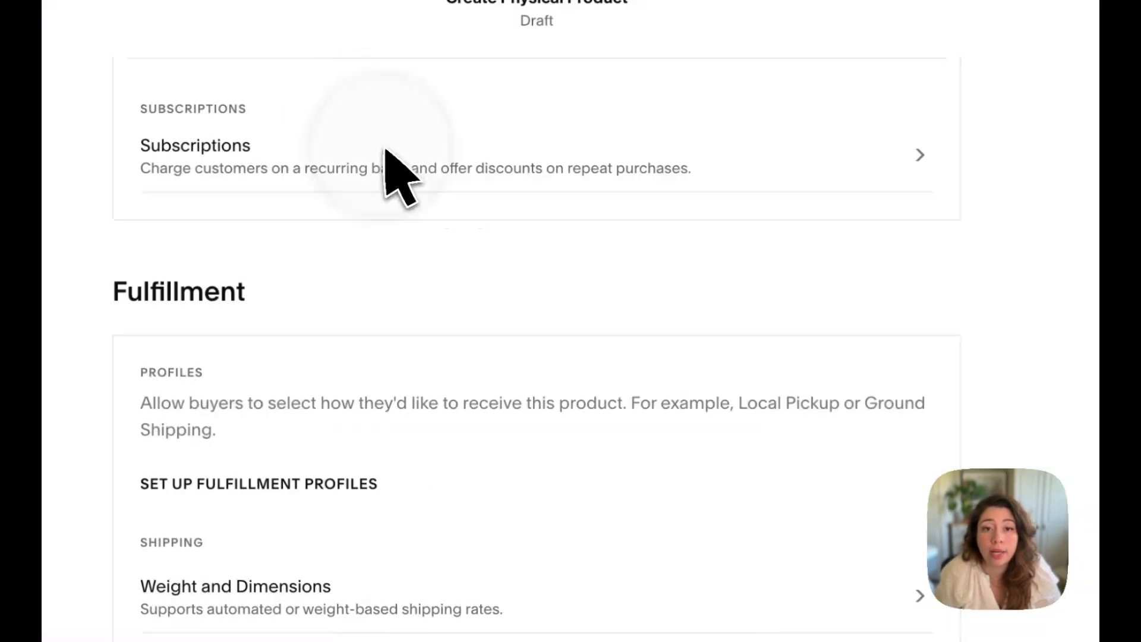
# Examine the product's Organization, Selling Tools, Marketing and Checkout settings, including categories, tags, add-ons, SEO and custom forms
pyautogui.scroll(-5, 489, 408)
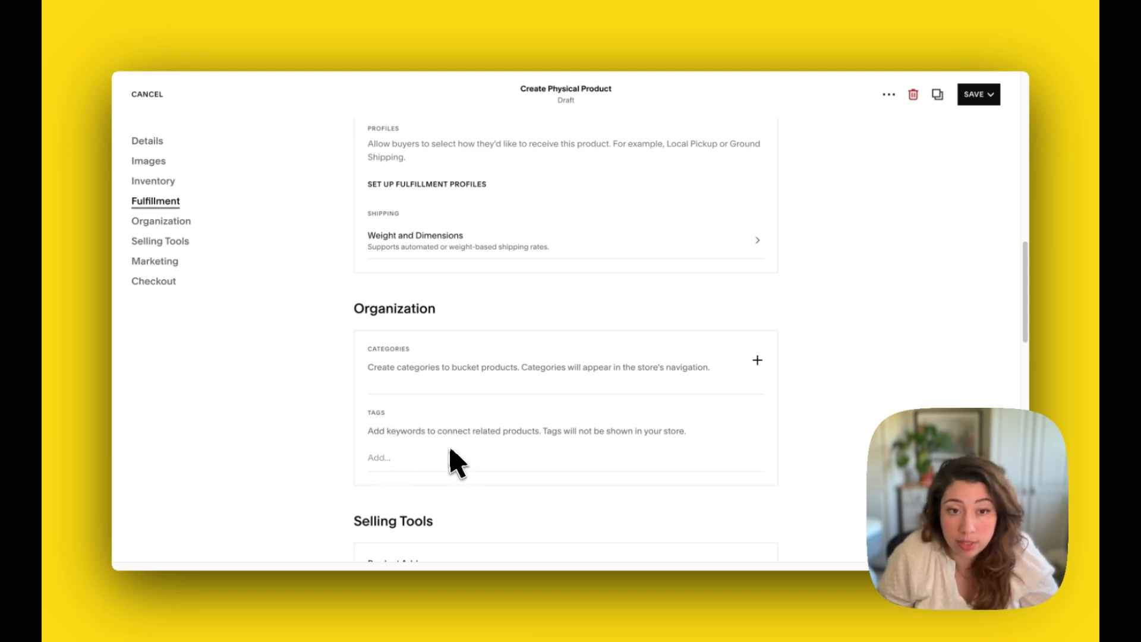
pyautogui.scroll(-3, 447, 455)
pyautogui.scroll(-4, 444, 451)
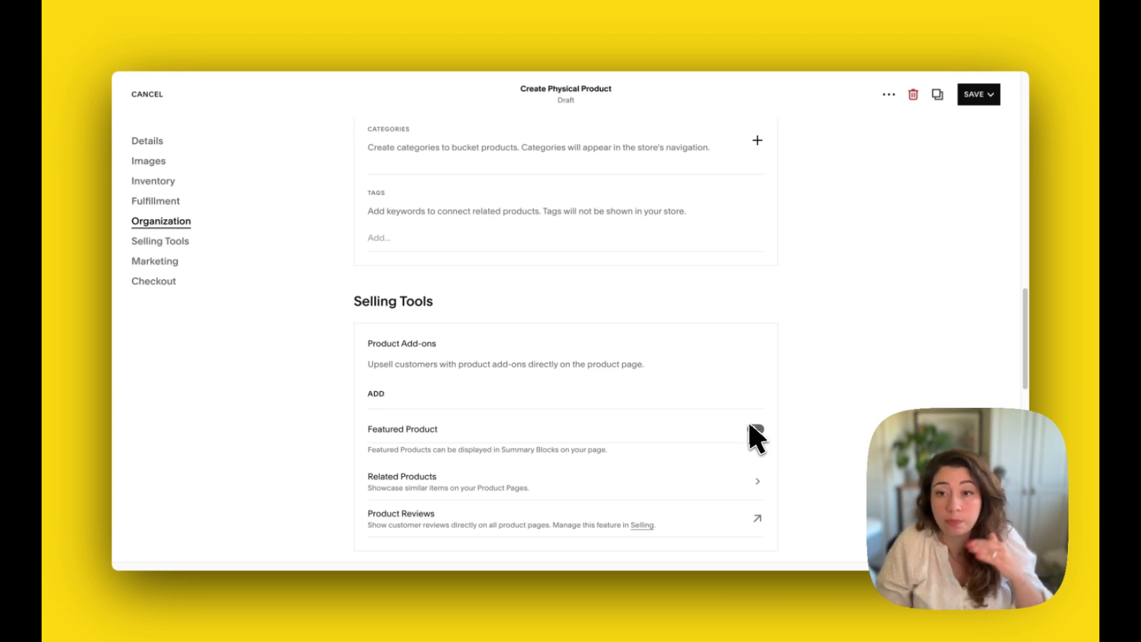
pyautogui.scroll(-1, 483, 395)
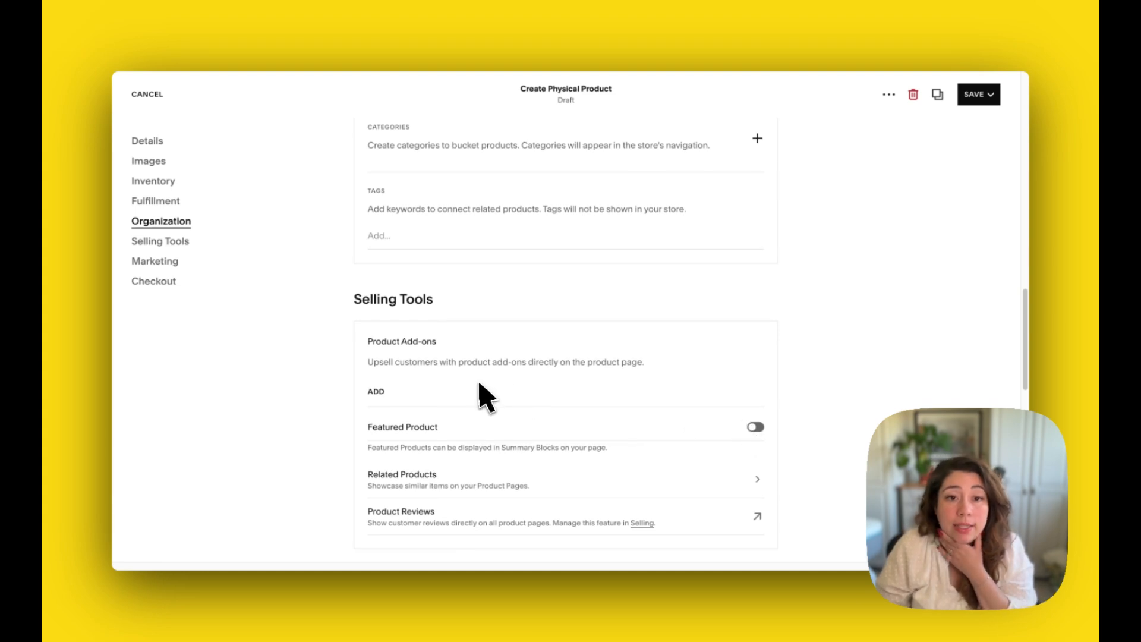
pyautogui.scroll(-4, 484, 394)
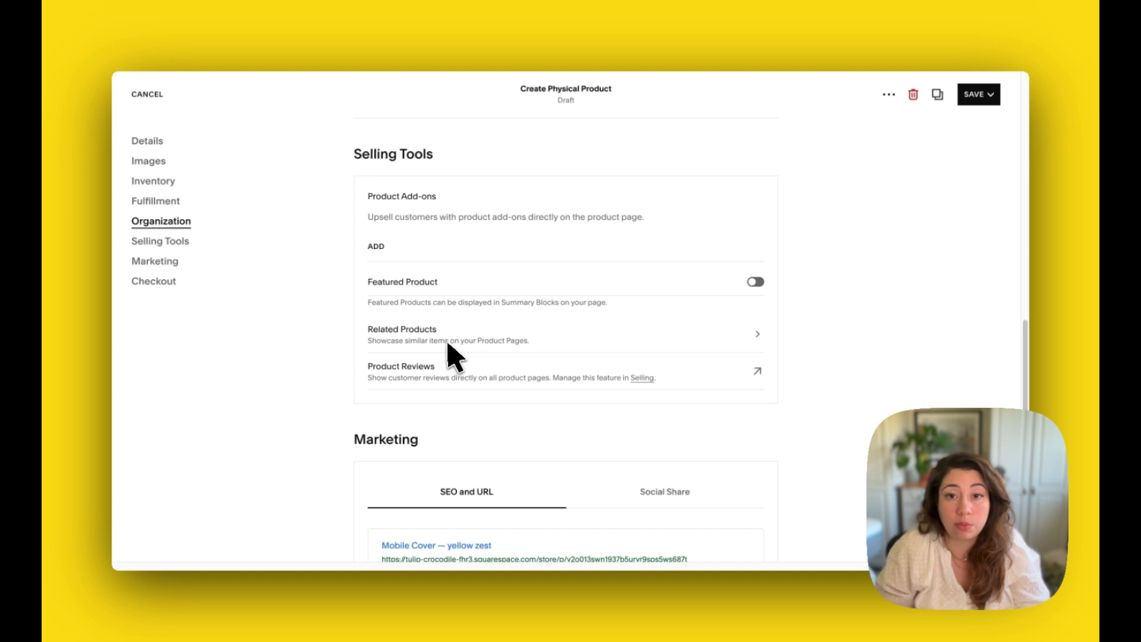
pyautogui.scroll(-3, 465, 380)
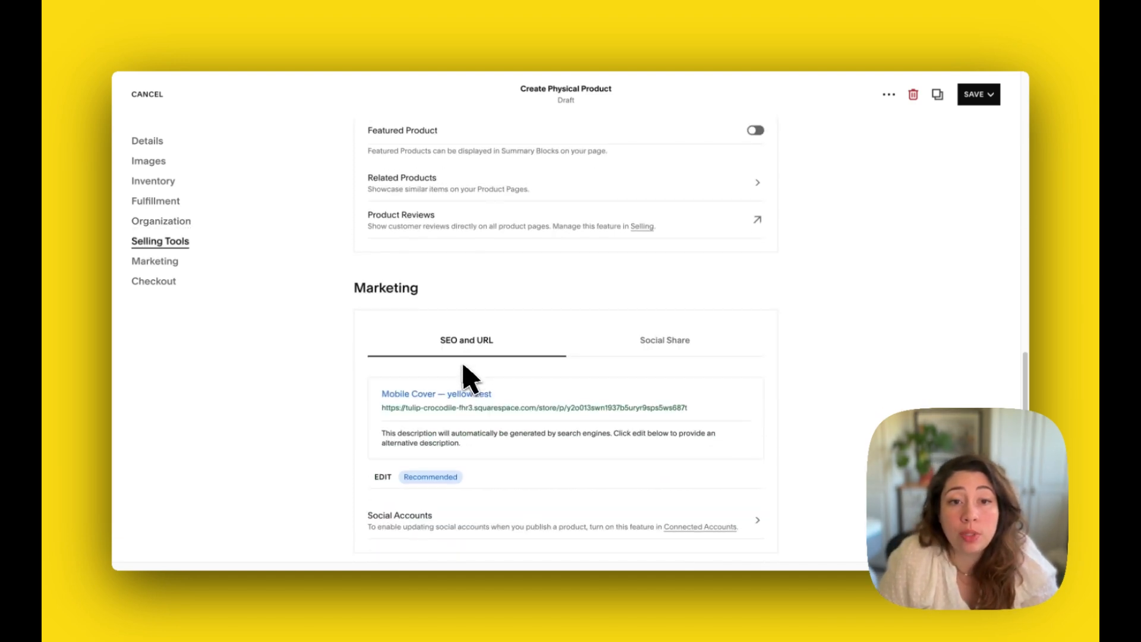
pyautogui.scroll(-3, 465, 378)
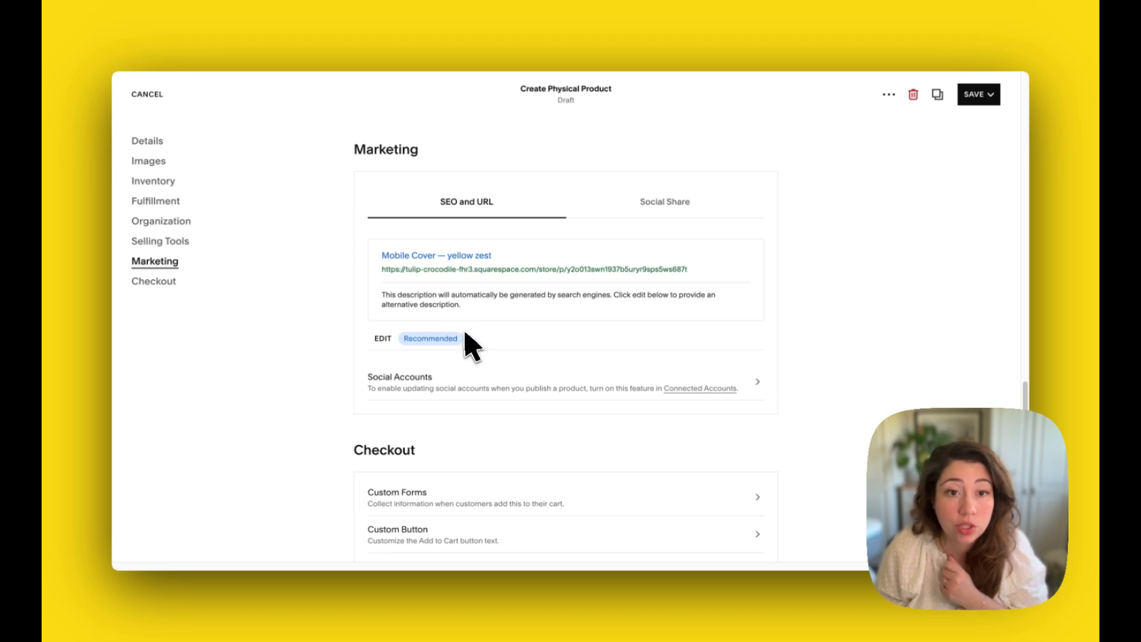
pyautogui.scroll(-2, 473, 346)
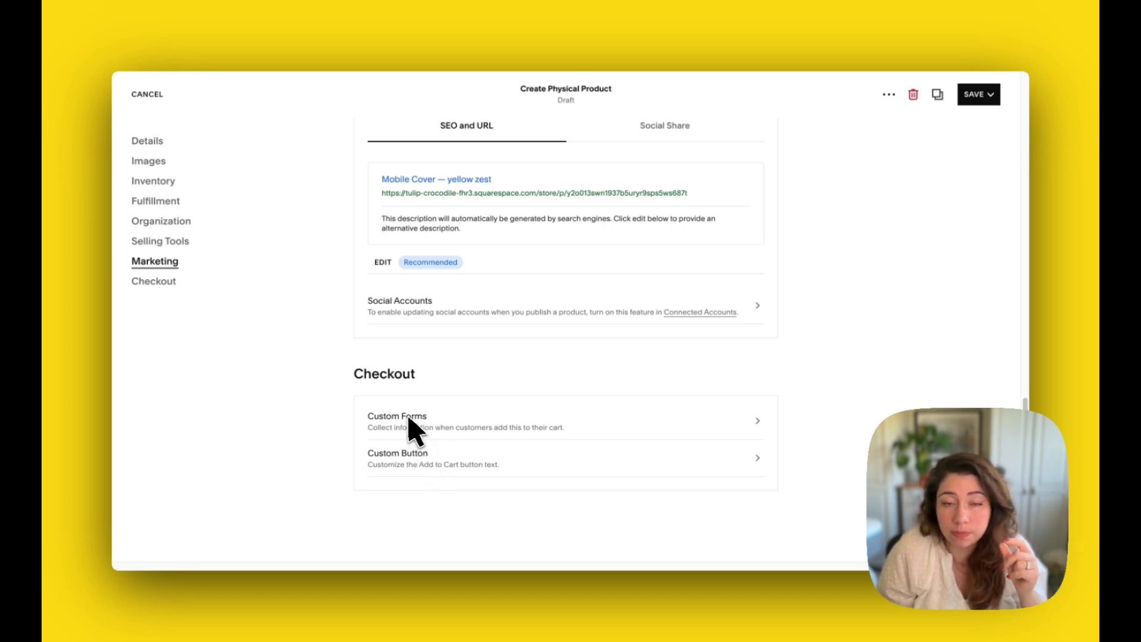
pyautogui.scroll(-5, 409, 418)
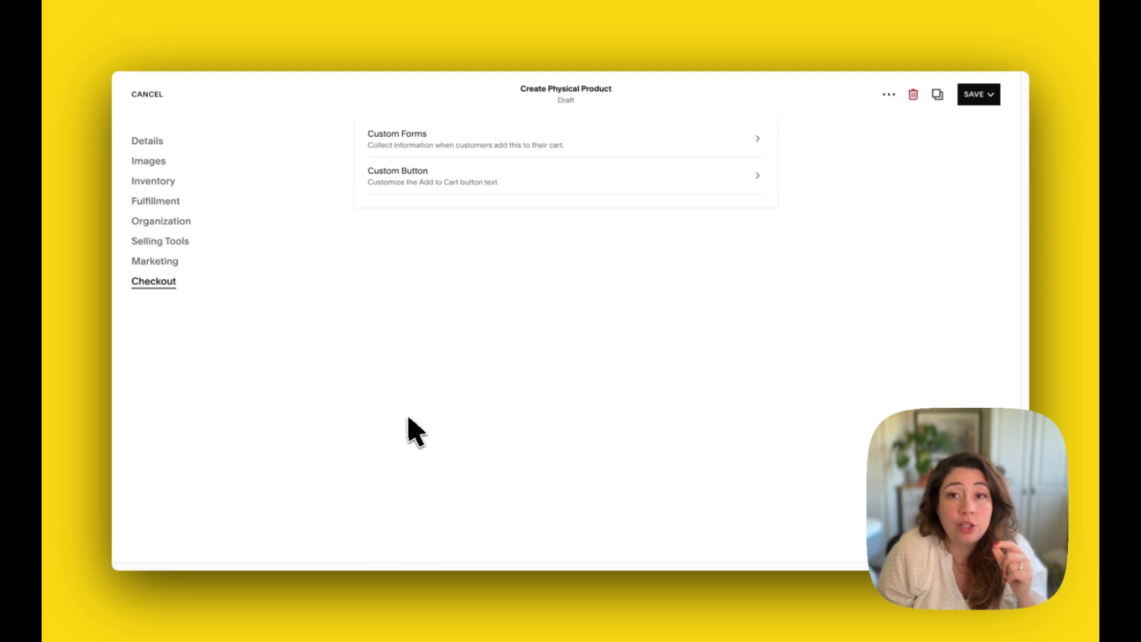
# Go back over the product's sections from Details to Checkout and publish the Mobile Cover product
pyautogui.click(161, 288)
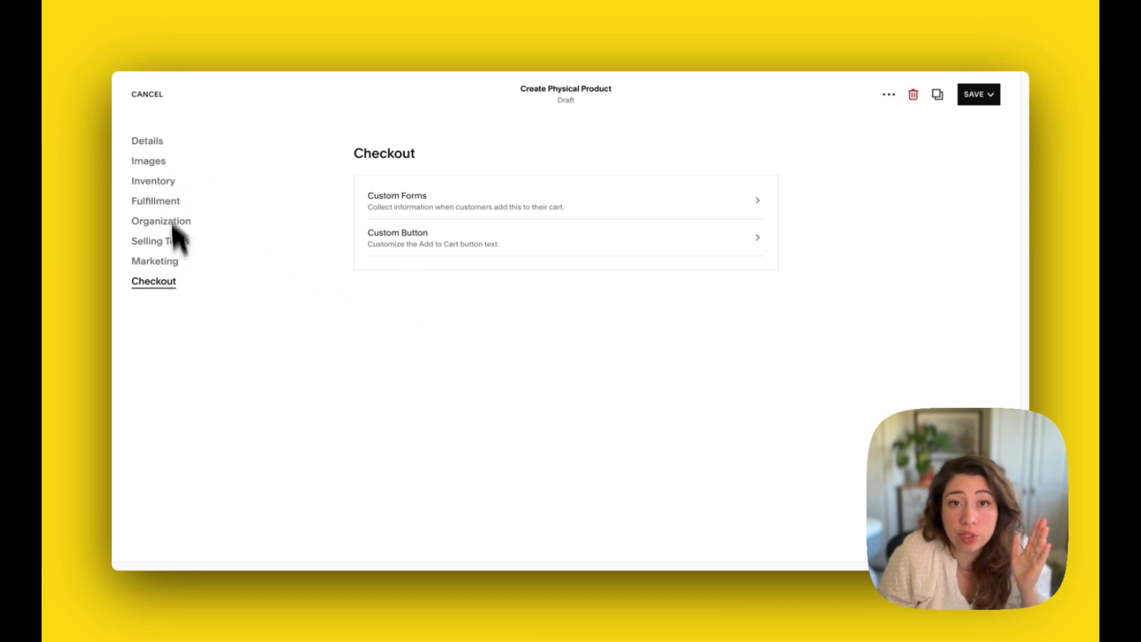
pyautogui.click(171, 261)
pyautogui.scroll(10, 380, 334)
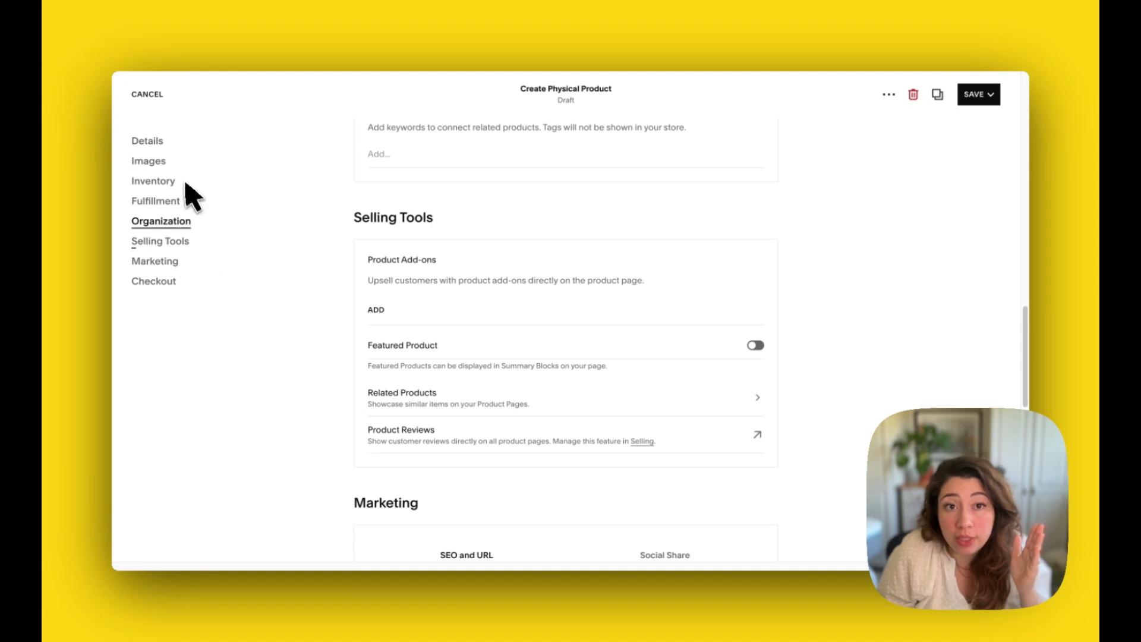
pyautogui.scroll(15, 438, 319)
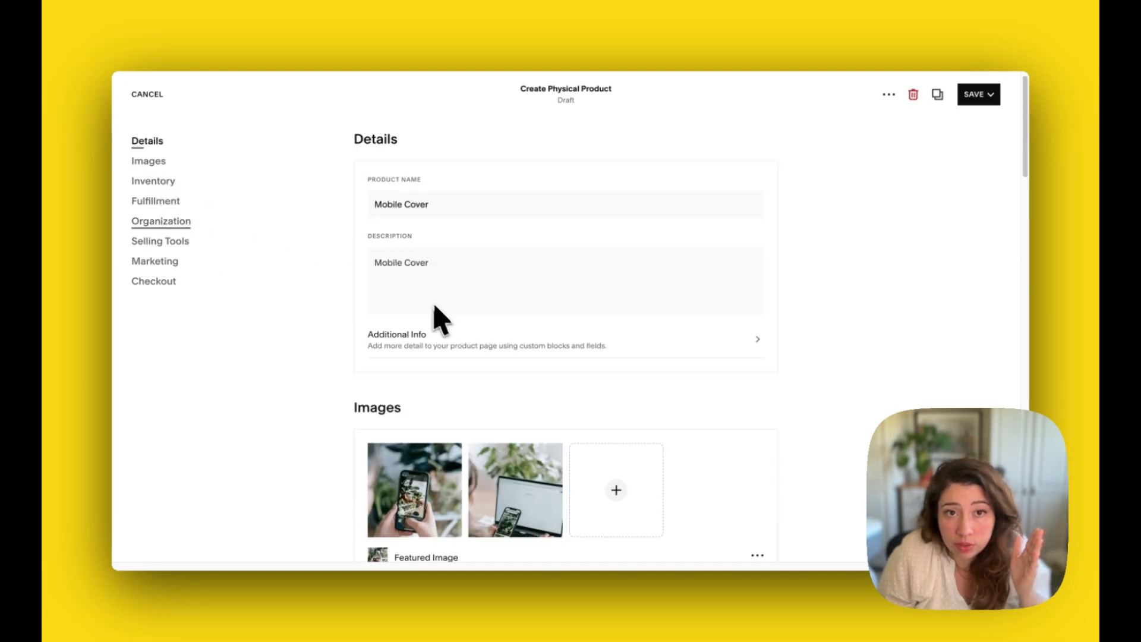
pyautogui.scroll(-10, 452, 289)
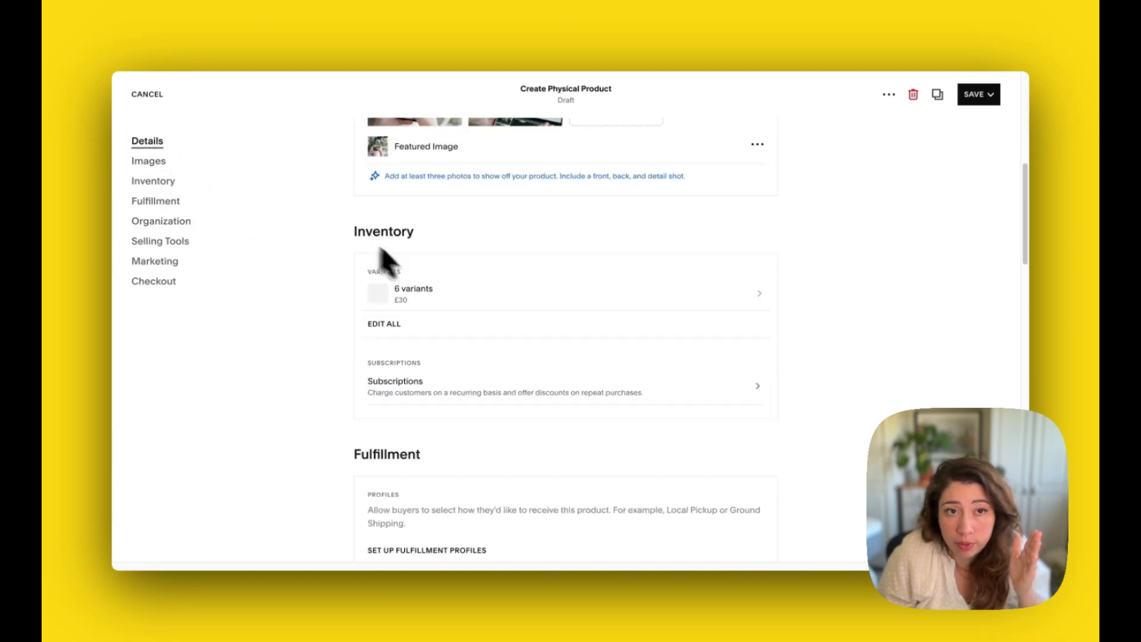
pyautogui.scroll(-5, 452, 288)
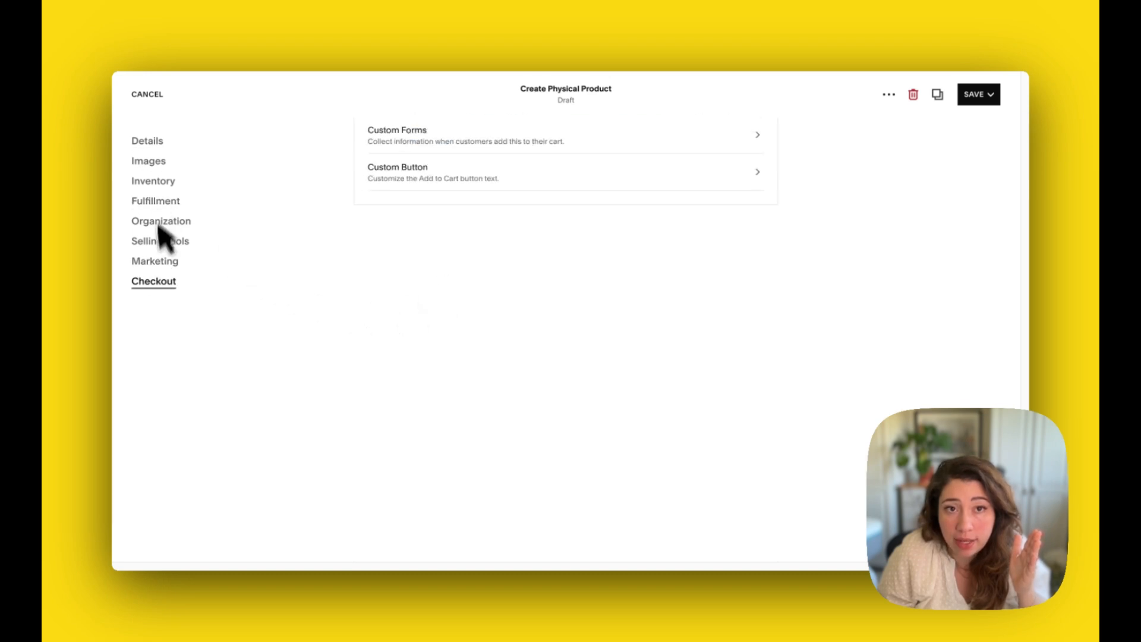
pyautogui.scroll(5, 636, 366)
pyautogui.scroll(15, 630, 363)
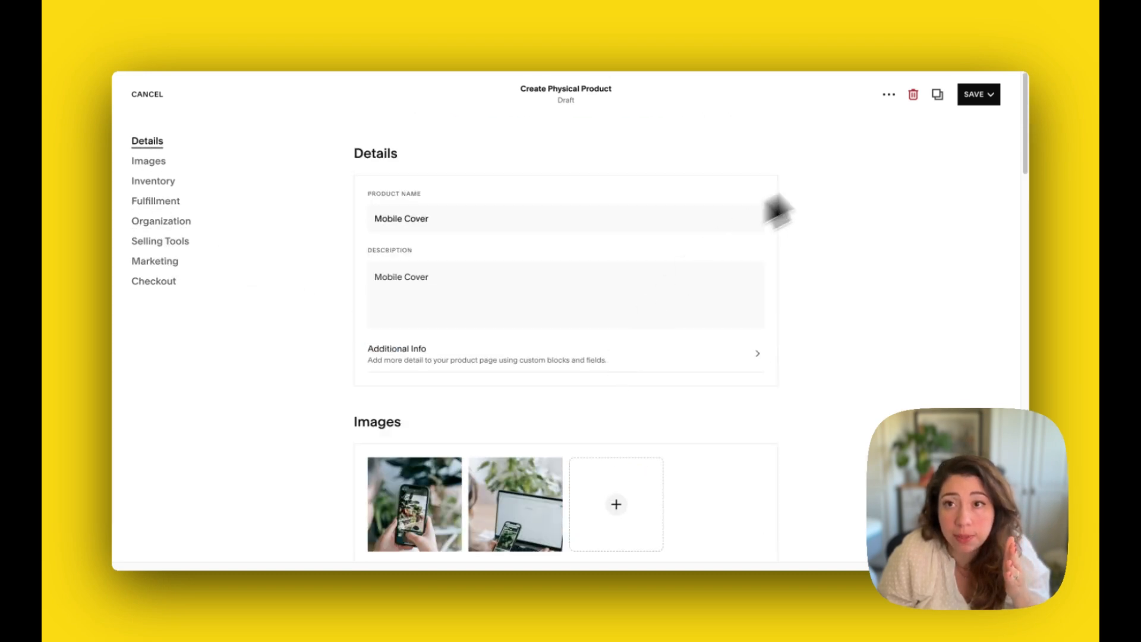
pyautogui.click(974, 95)
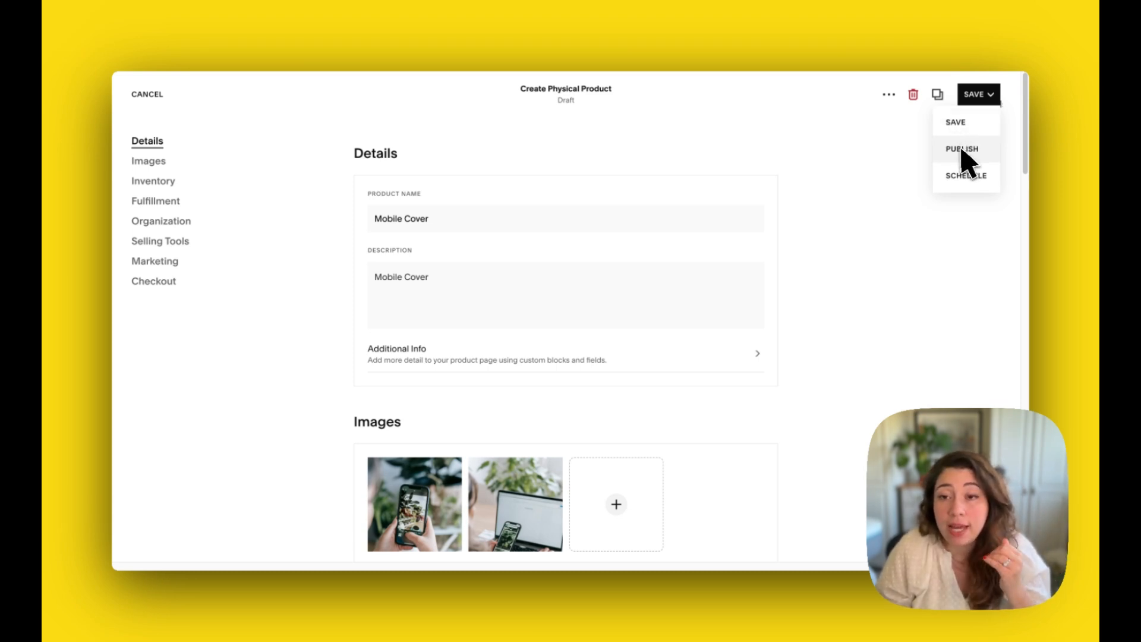
pyautogui.click(962, 149)
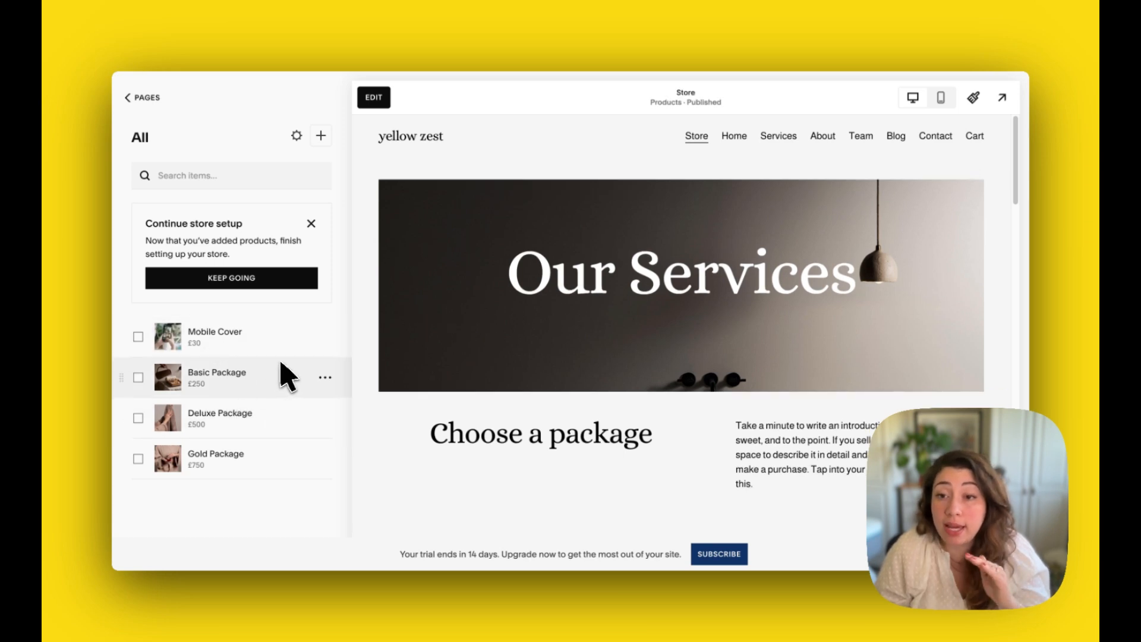
# Delete the Basic Package, Deluxe Package and Gold Package sample products from the store
pyautogui.click(138, 377)
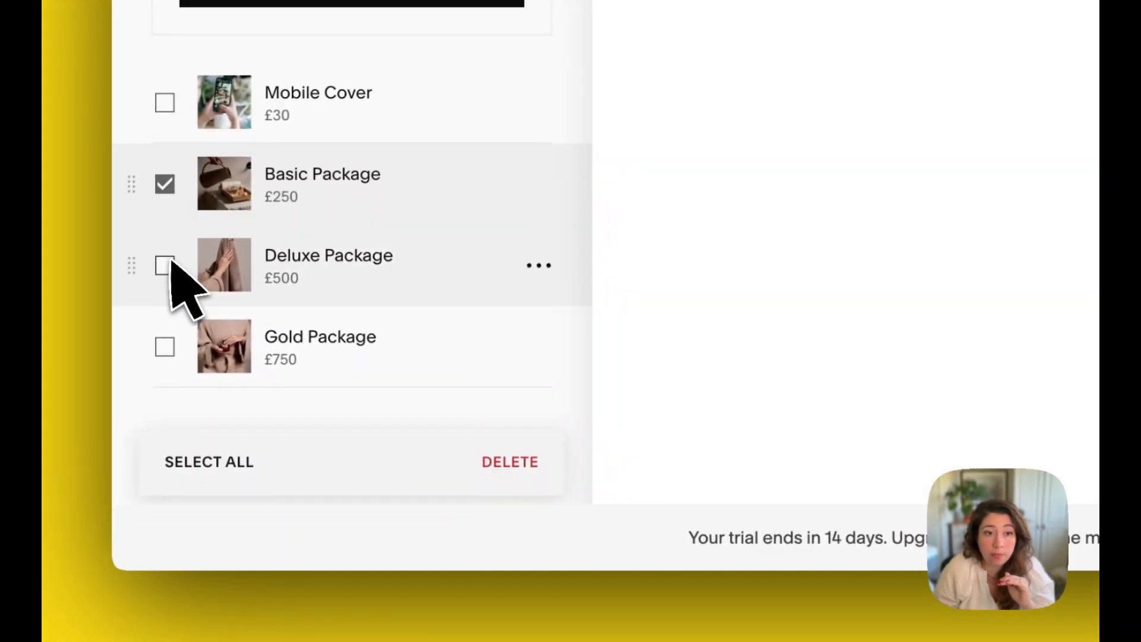
pyautogui.click(165, 267)
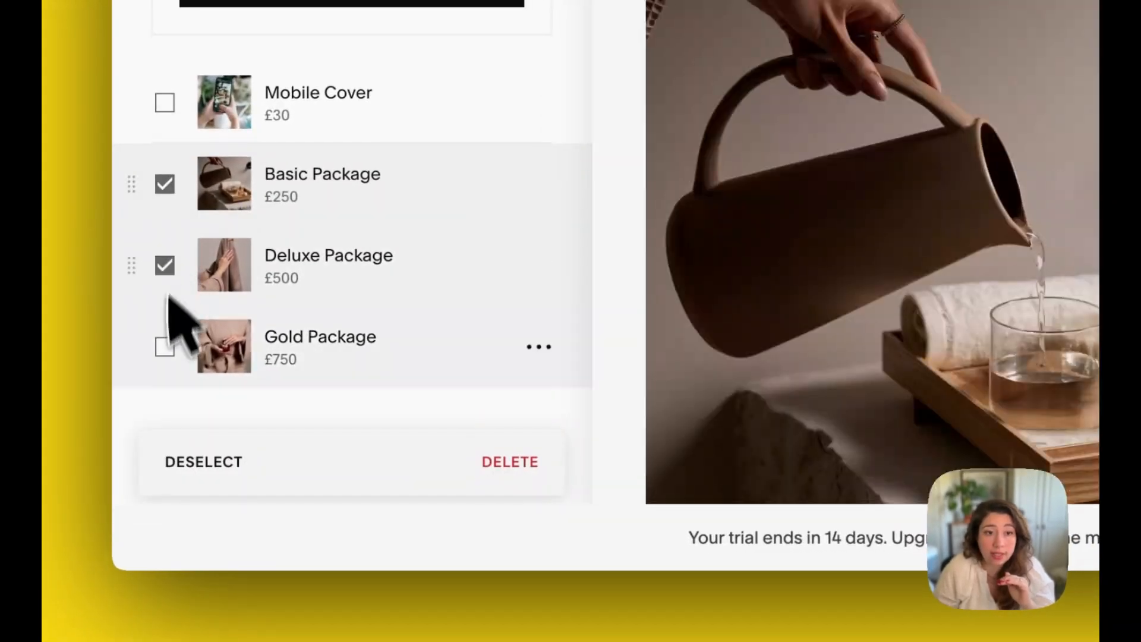
pyautogui.click(165, 348)
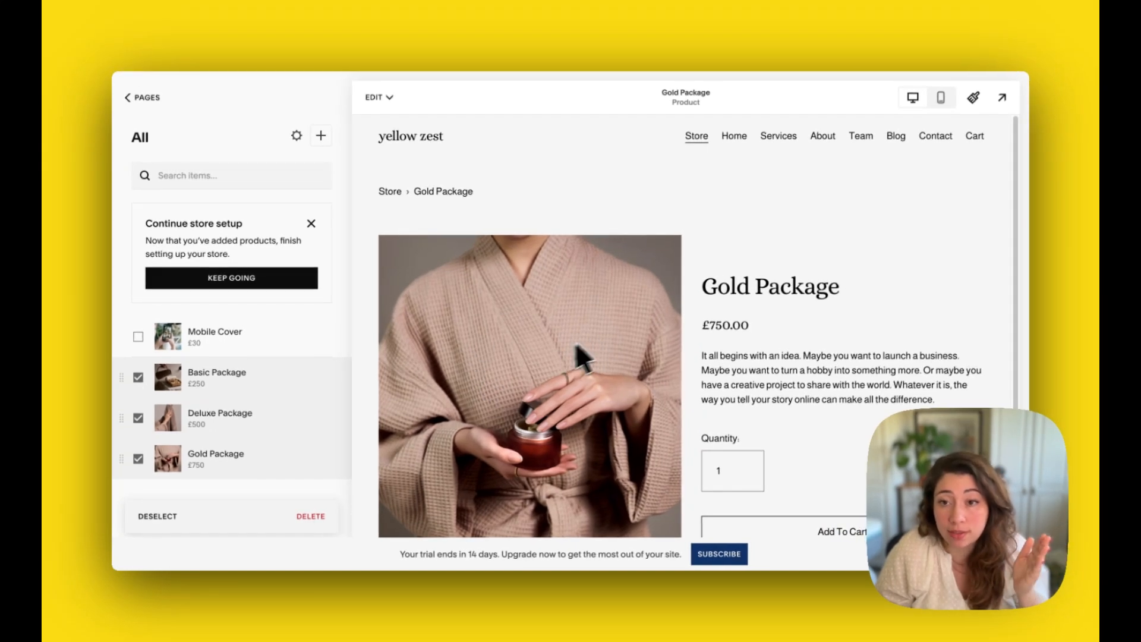
pyautogui.scroll(-3, 754, 326)
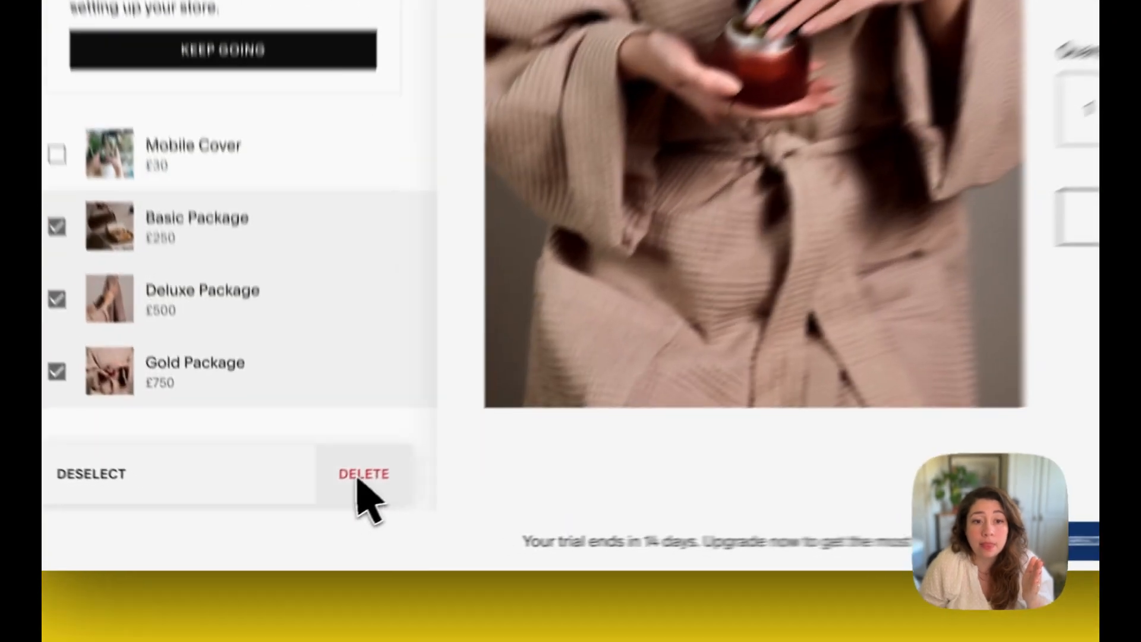
pyautogui.click(311, 516)
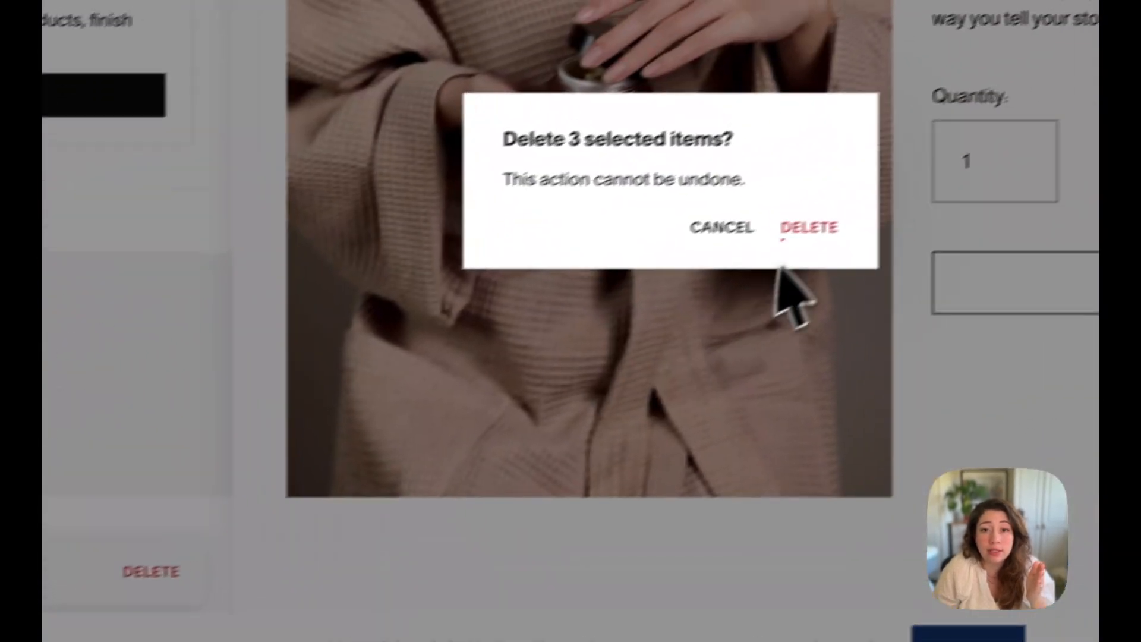
pyautogui.click(809, 229)
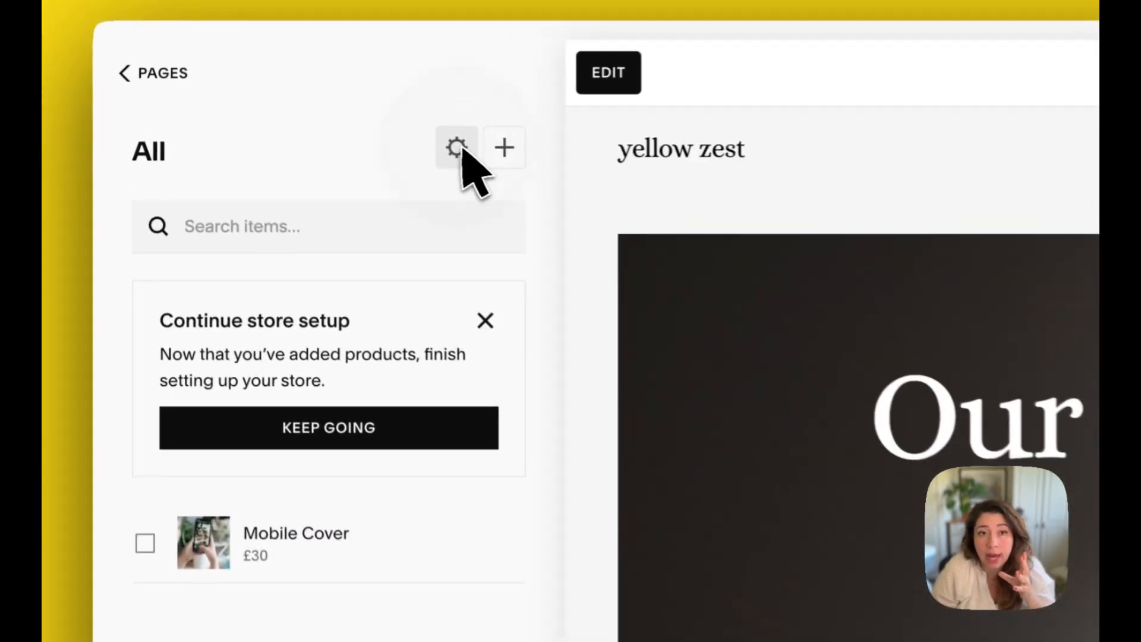
# View the store page's settings, and continue the store setup to Payments to examine the Squarespace Payments and PayPal options
pyautogui.click(296, 135)
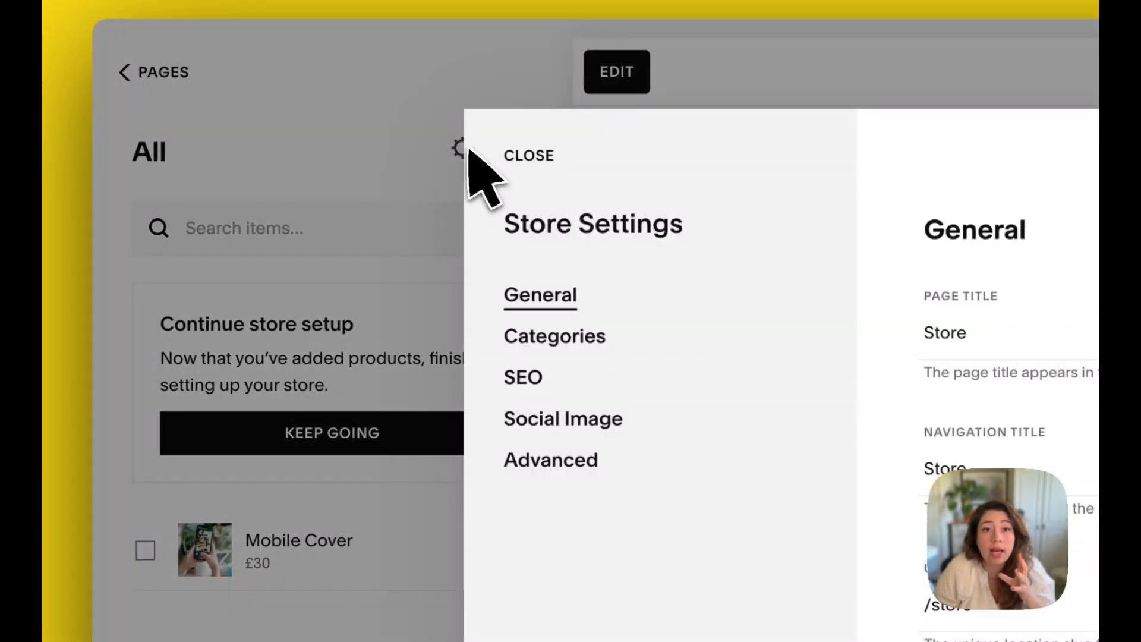
pyautogui.click(363, 329)
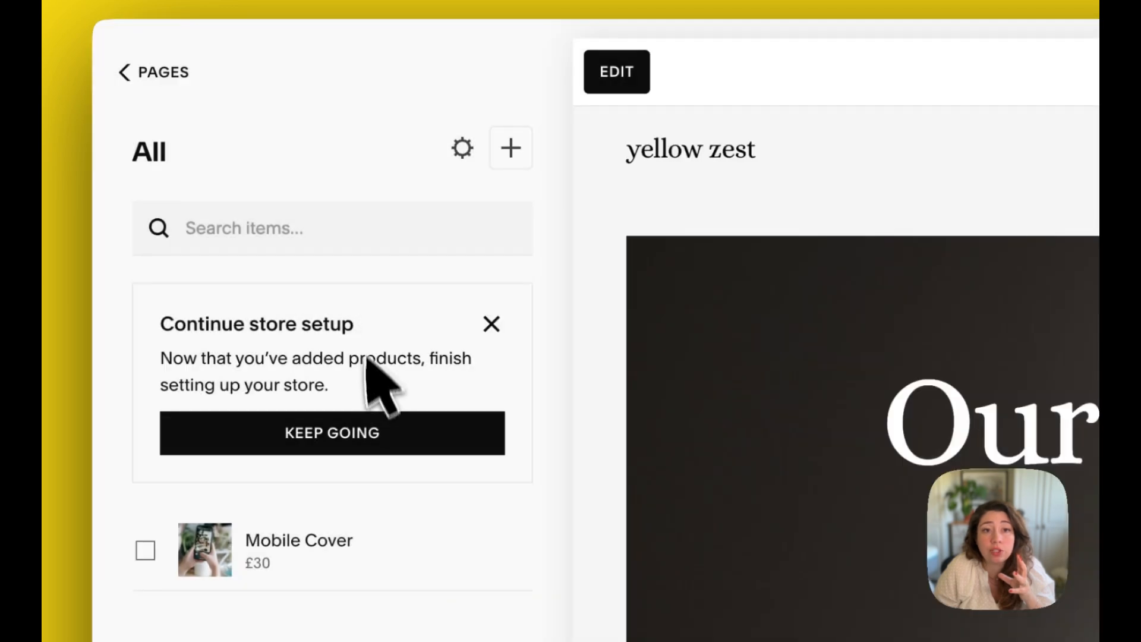
pyautogui.click(355, 446)
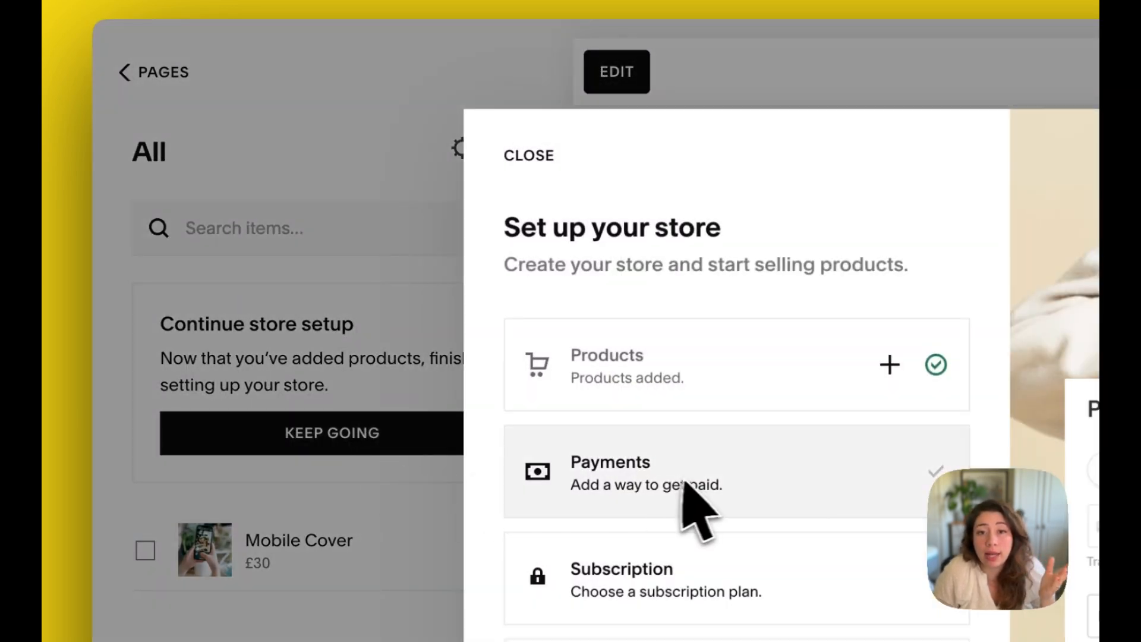
pyautogui.click(779, 482)
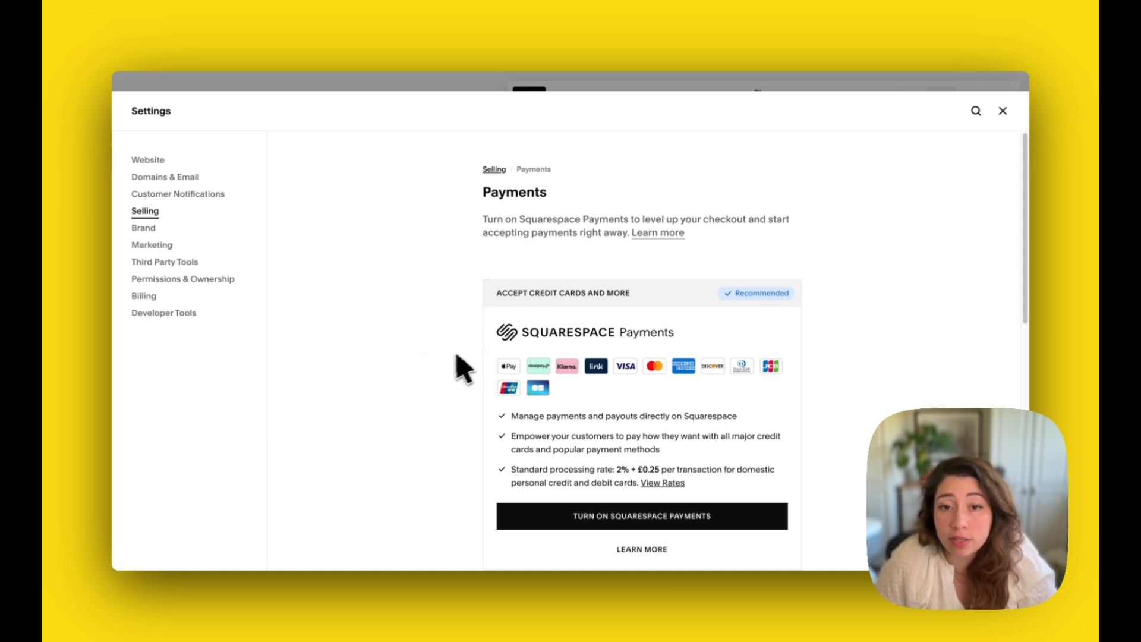
pyautogui.scroll(-4, 459, 364)
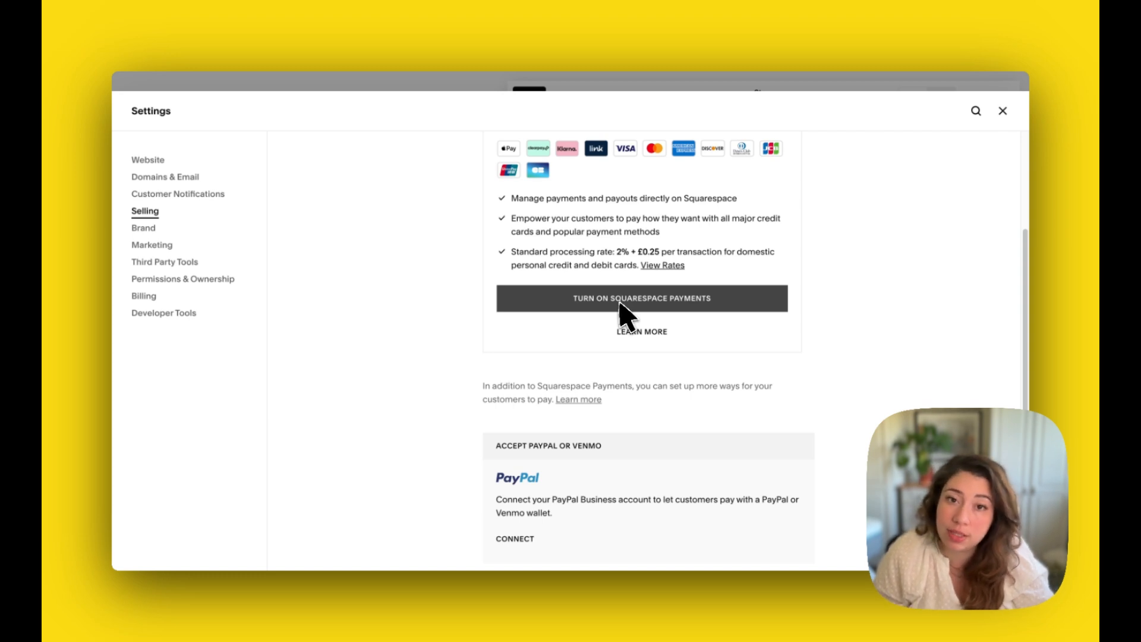
pyautogui.scroll(1, 619, 305)
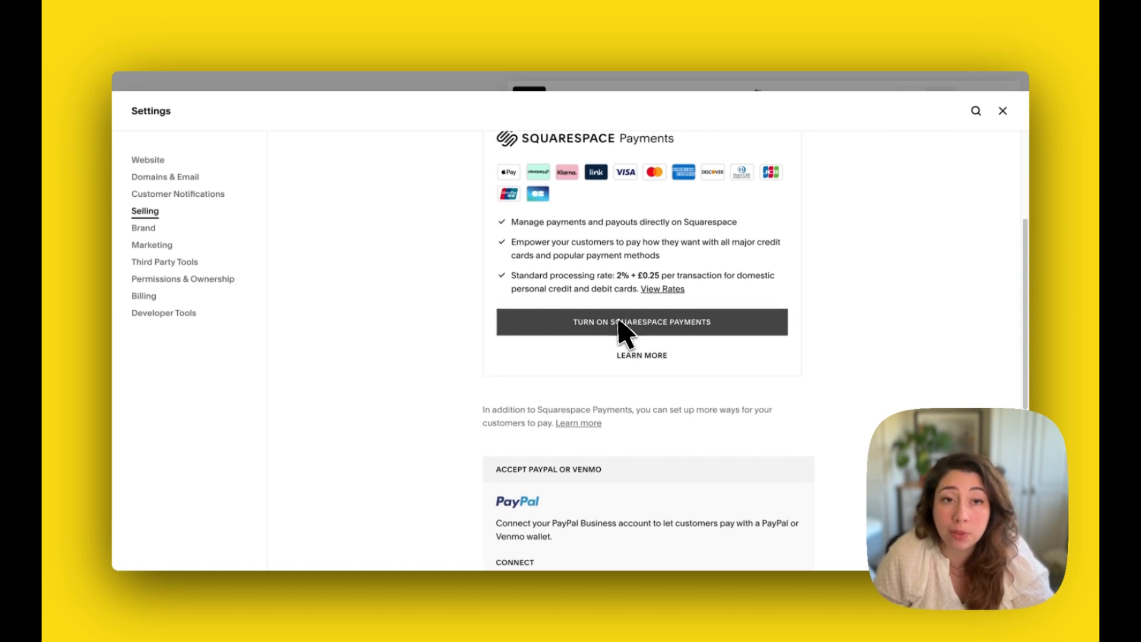
pyautogui.scroll(1, 619, 326)
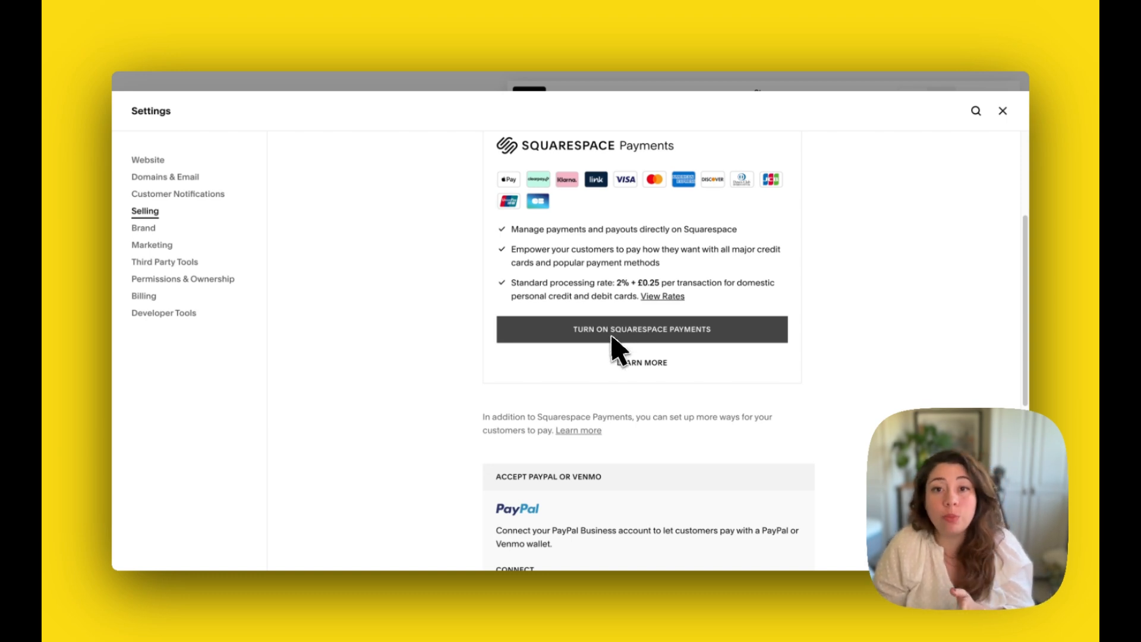
# Examine the payment options, including the Squarespace Payments processing rate, PayPal or Venmo, Square point of sale and connecting an existing Stripe account
pyautogui.scroll(1, 612, 337)
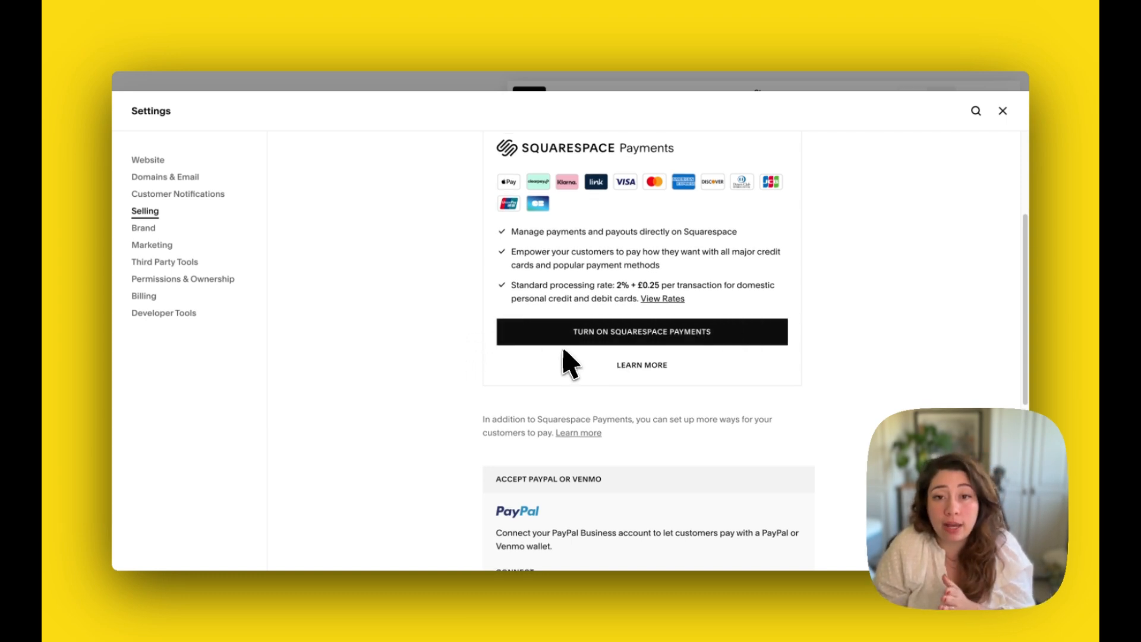
pyautogui.scroll(2, 563, 360)
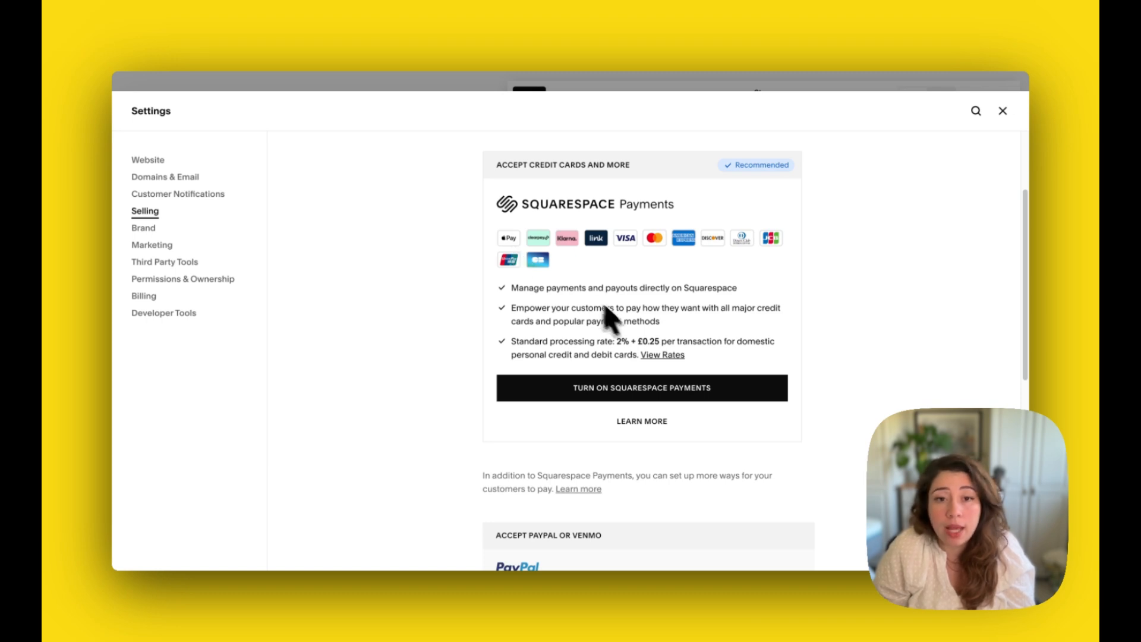
pyautogui.scroll(-5, 624, 330)
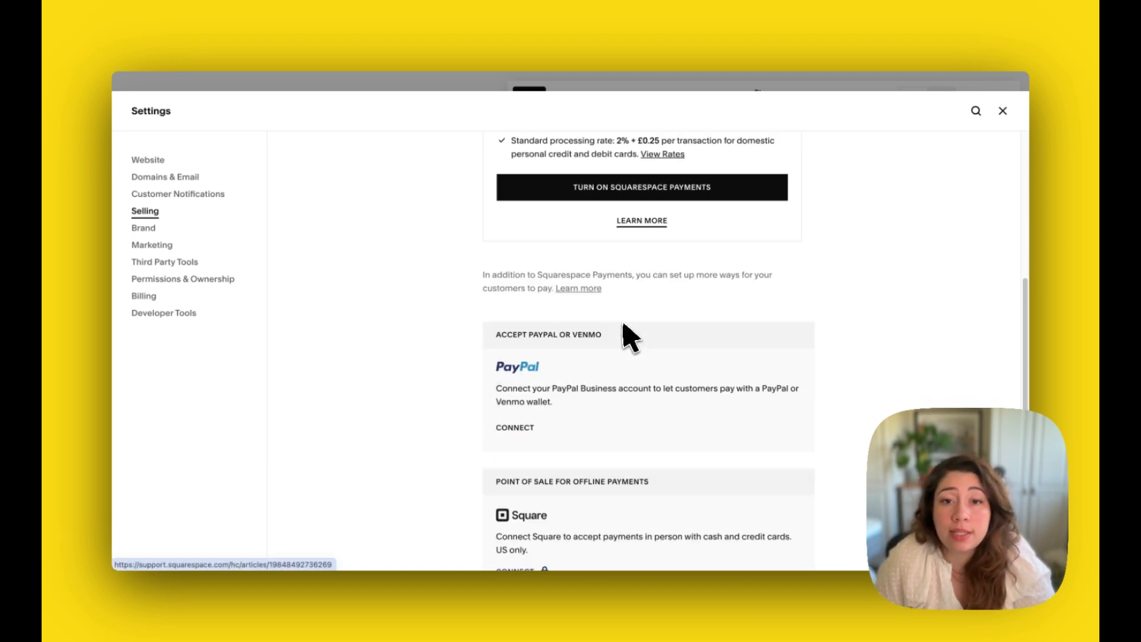
pyautogui.scroll(-2, 624, 326)
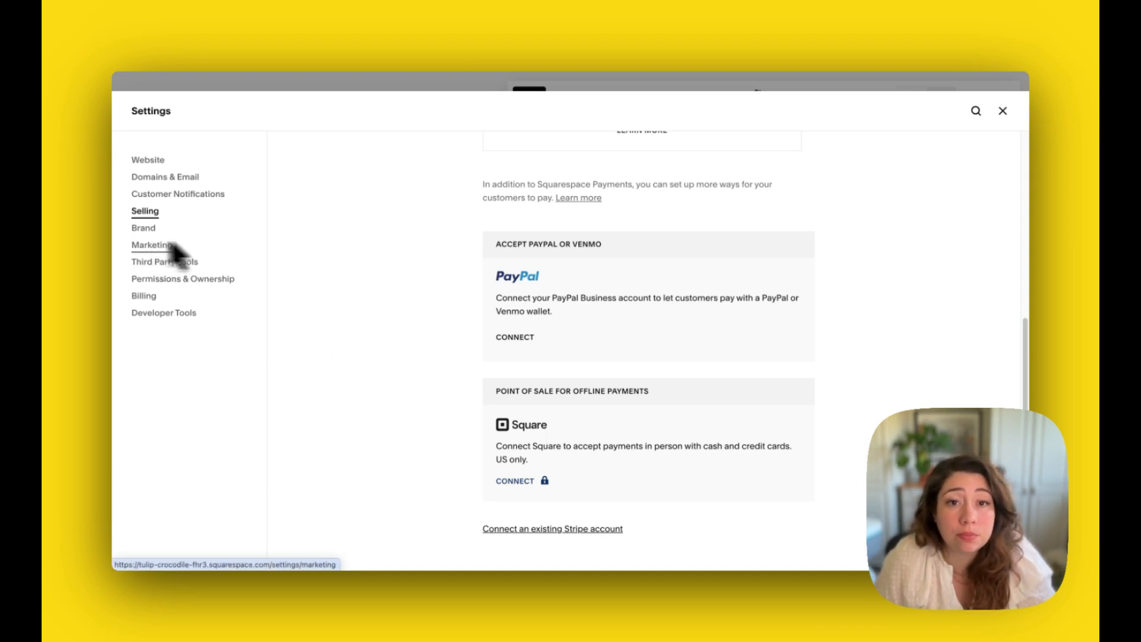
pyautogui.scroll(5, 571, 377)
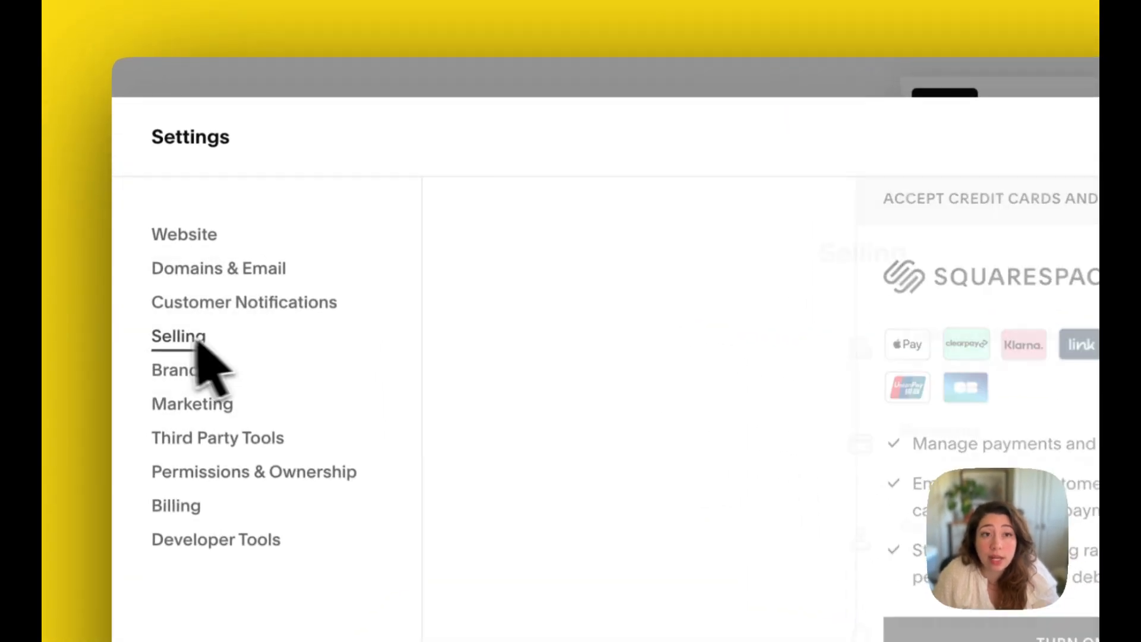
# Enable express checkout and the light theme in the Cart settings of Selling, and leave the settings
pyautogui.click(148, 213)
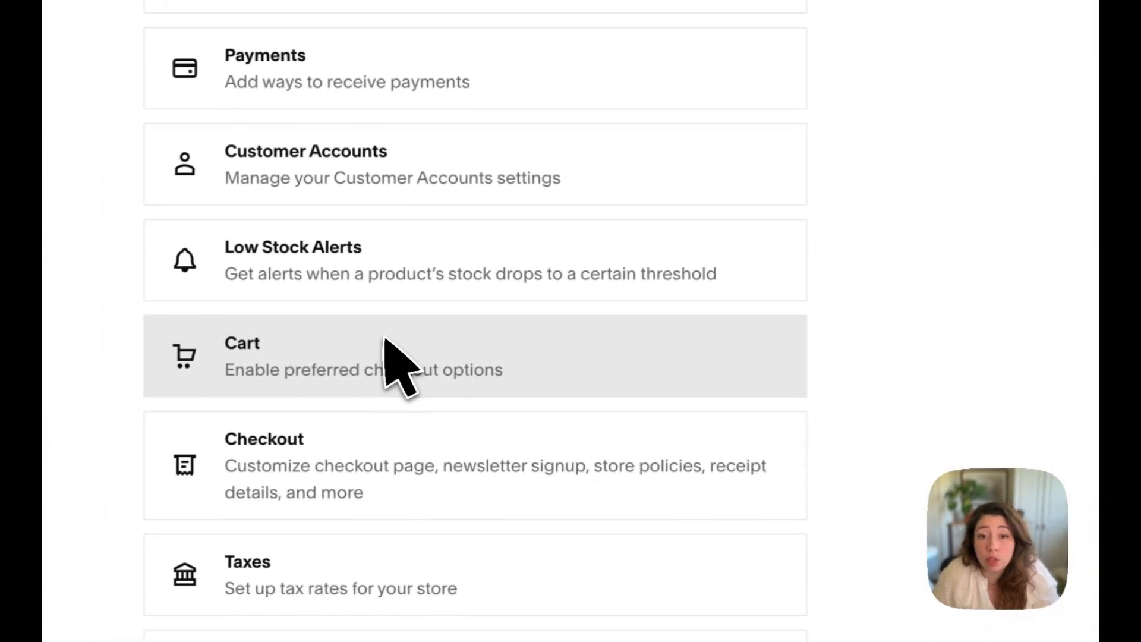
pyautogui.click(392, 360)
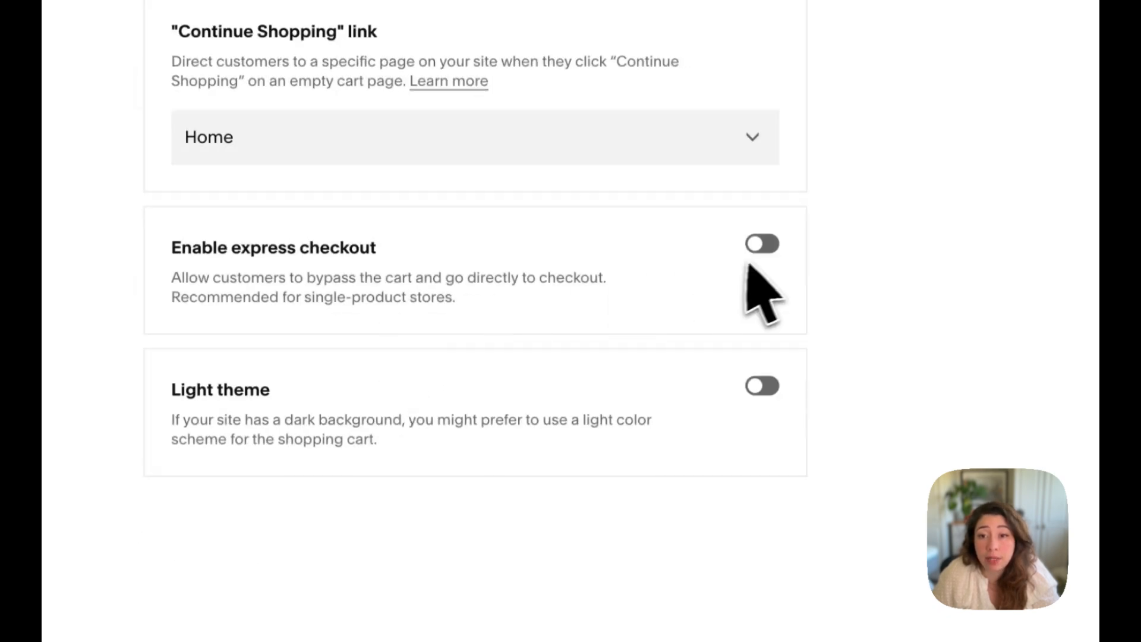
pyautogui.click(758, 245)
pyautogui.click(760, 387)
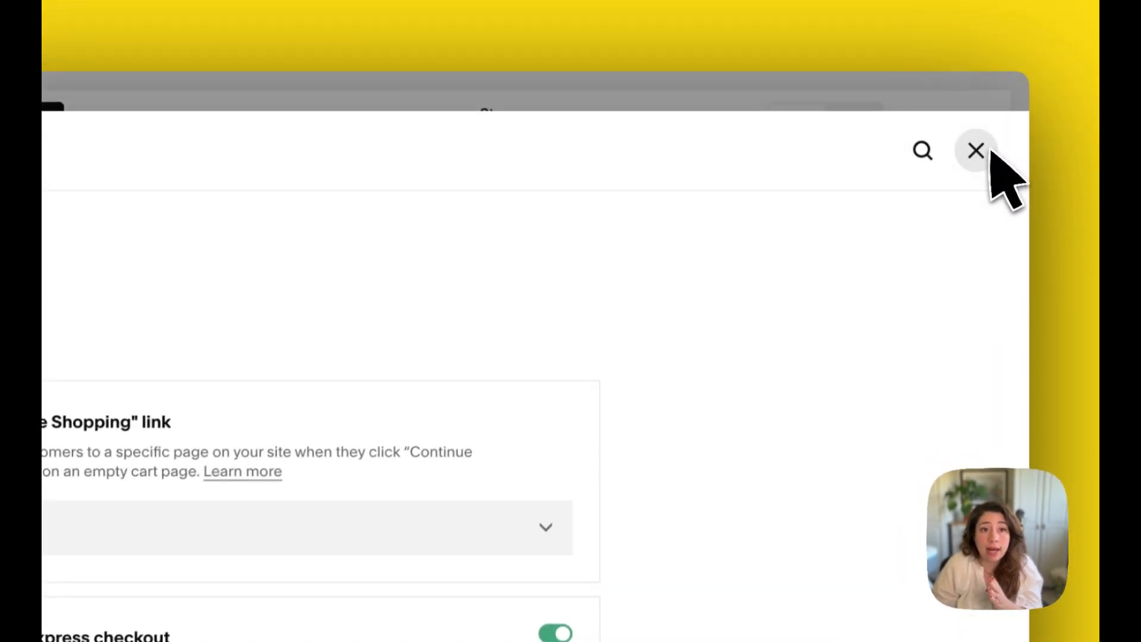
pyautogui.click(1005, 112)
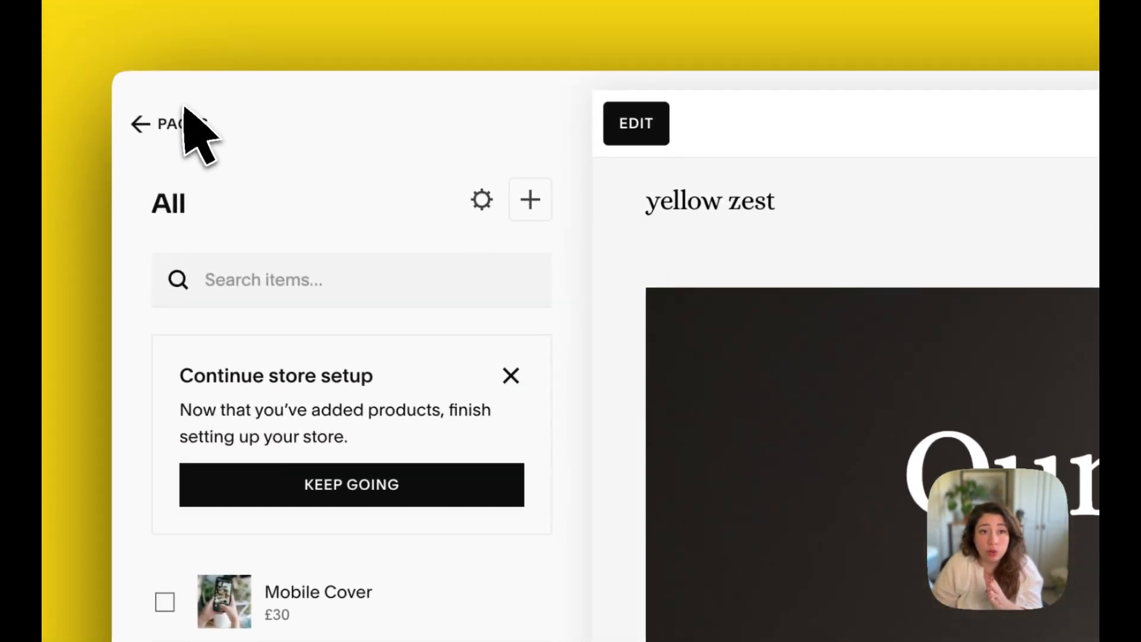
# Return to the main site menu and view the physical products and the orders under Products & Services
pyautogui.click(186, 119)
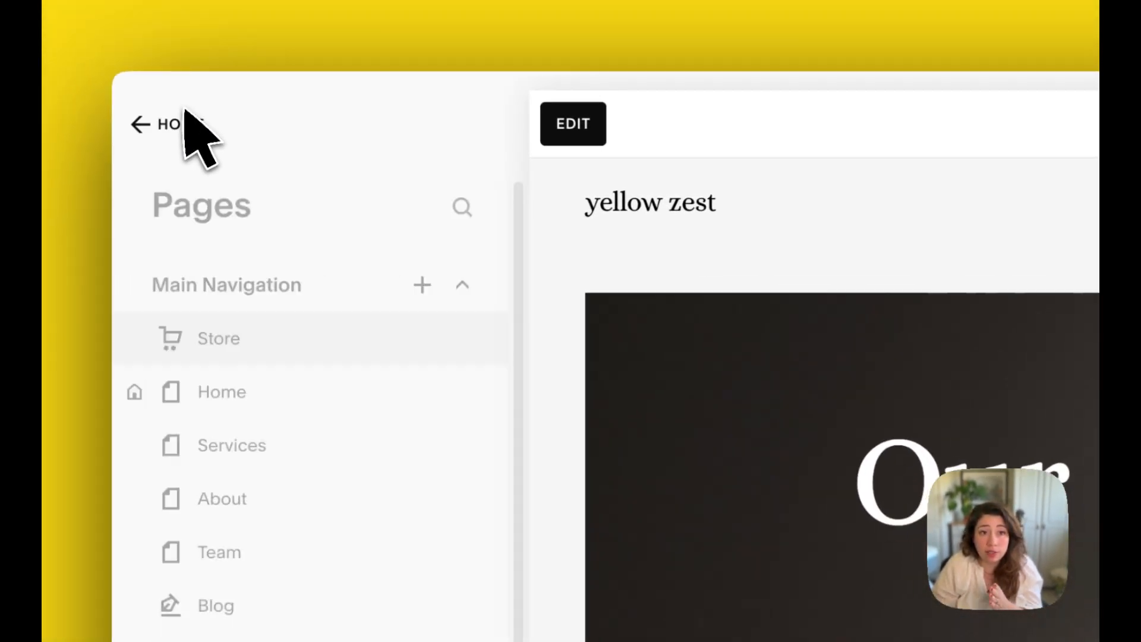
pyautogui.click(178, 124)
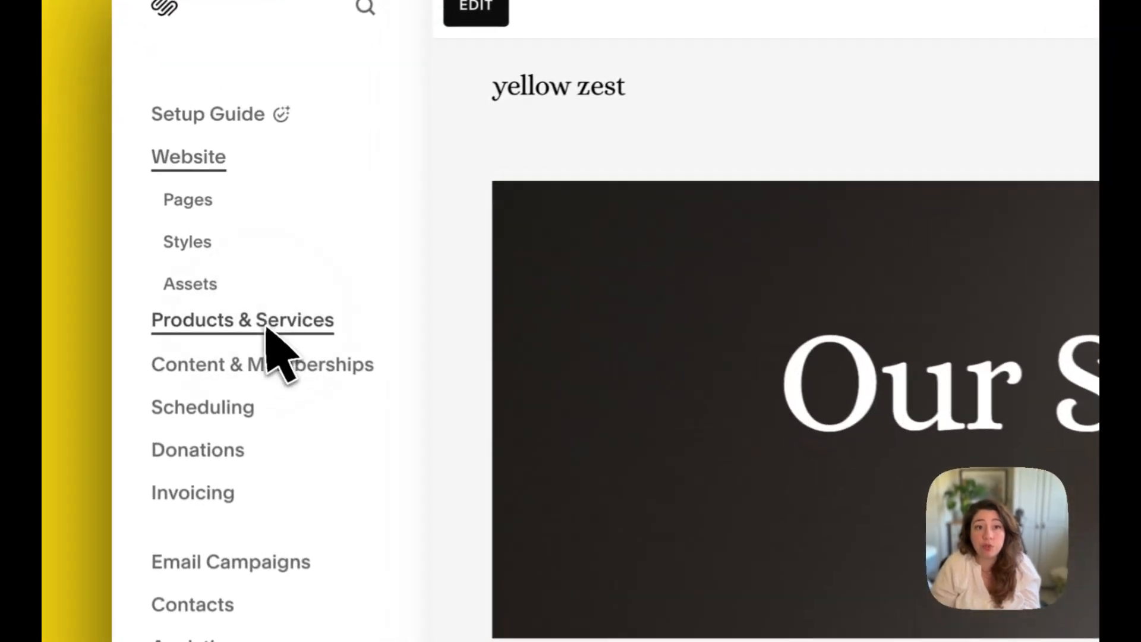
pyautogui.click(197, 263)
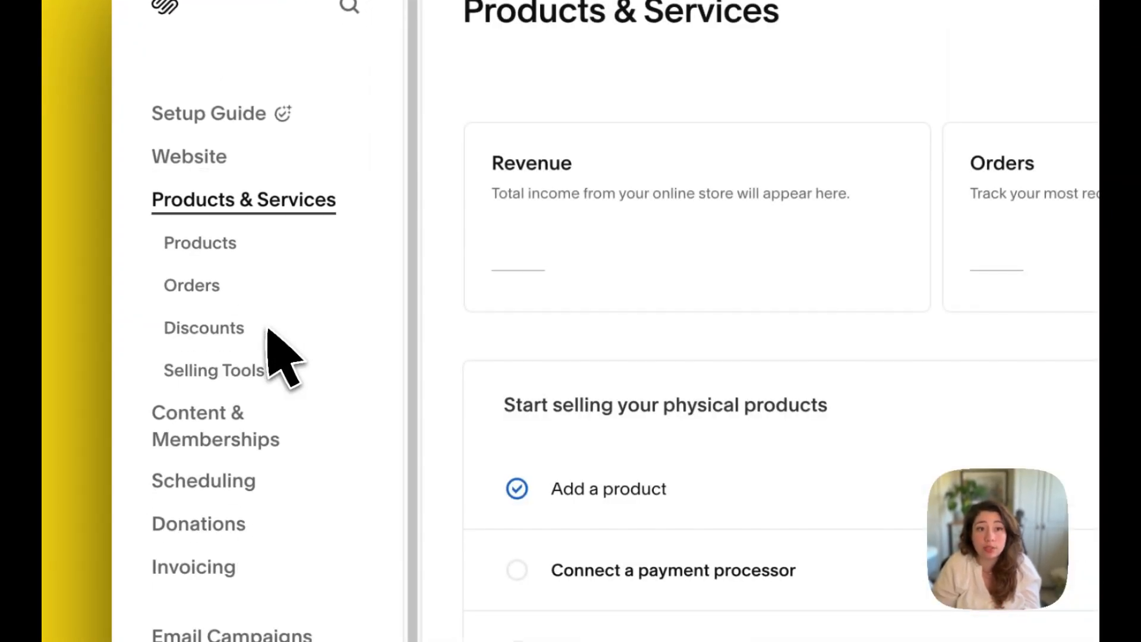
pyautogui.click(209, 244)
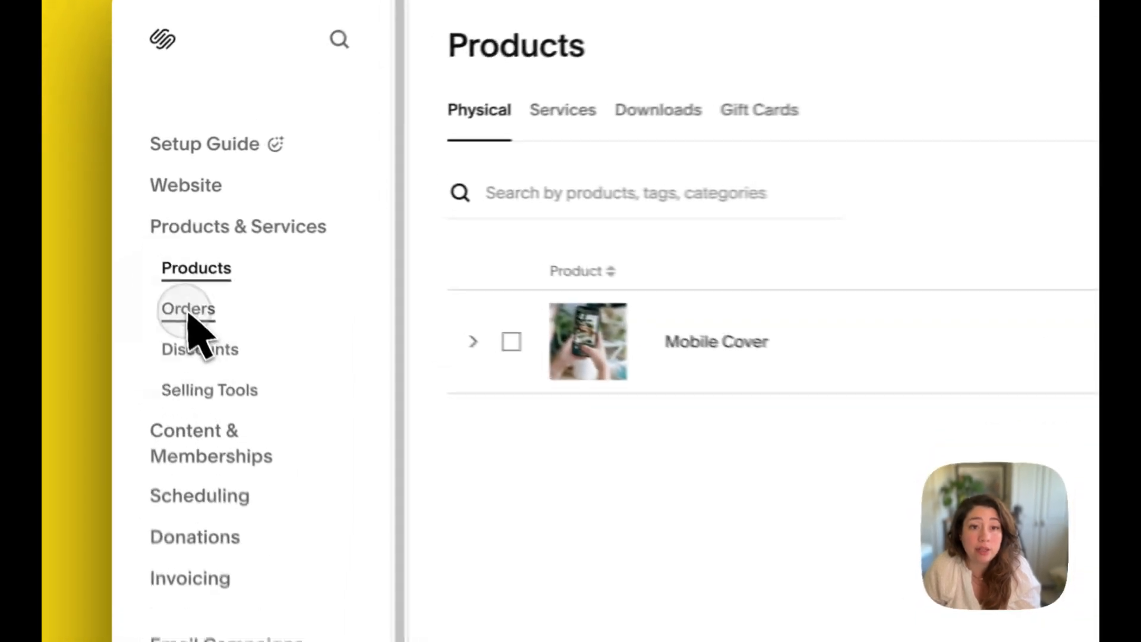
pyautogui.click(152, 239)
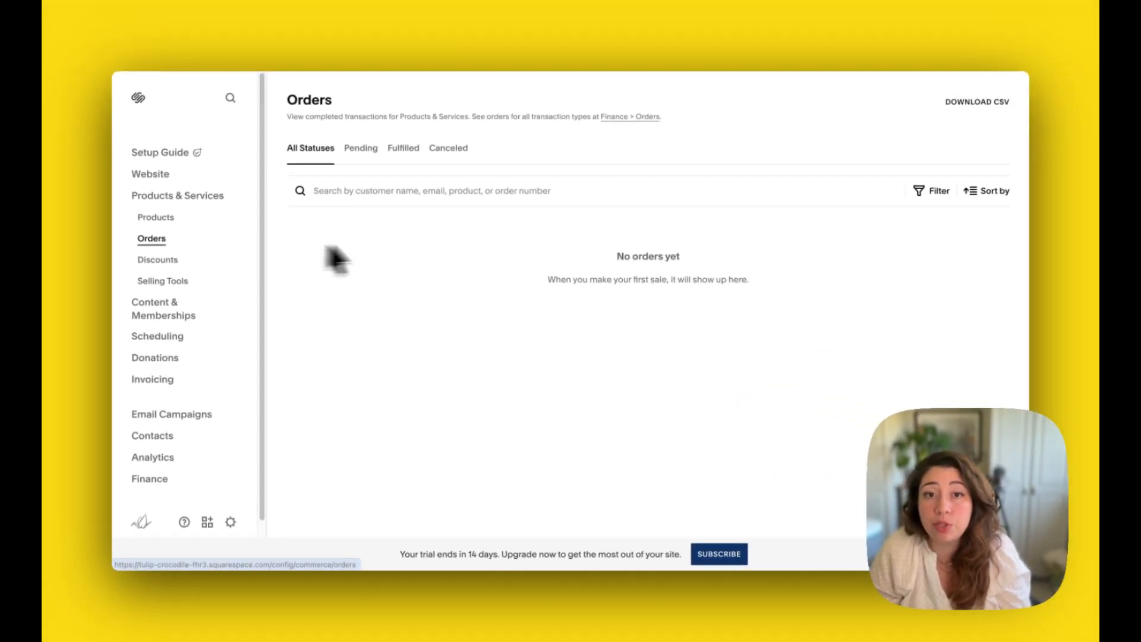
# Begin a new discount to examine its types, details, trigger, offer and rules, and cancel it without saving
pyautogui.click(166, 261)
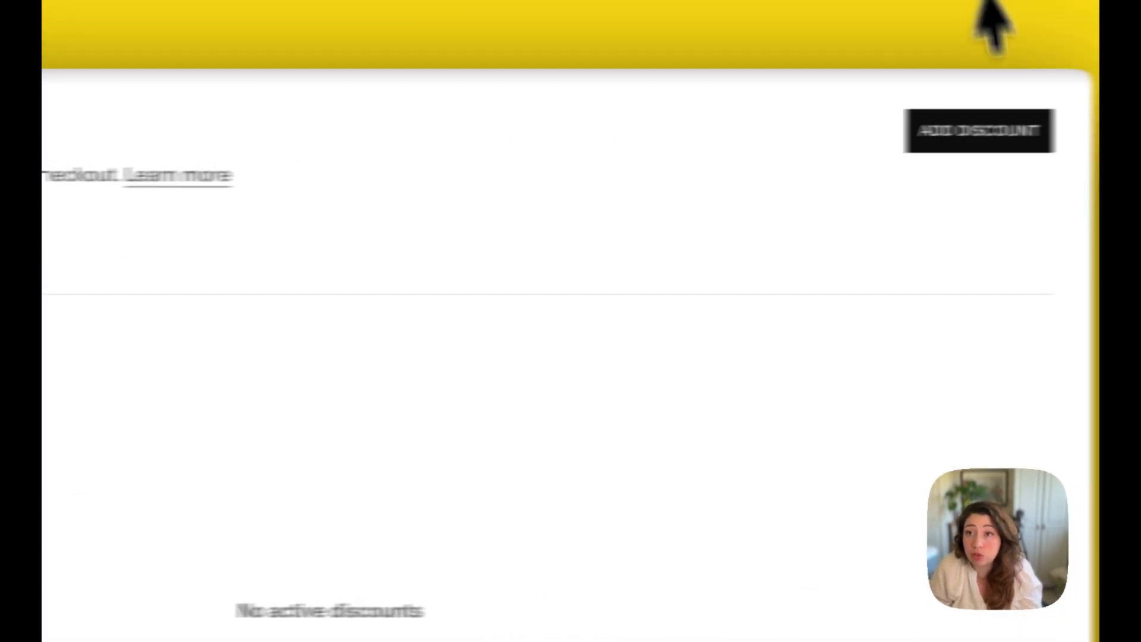
pyautogui.click(975, 143)
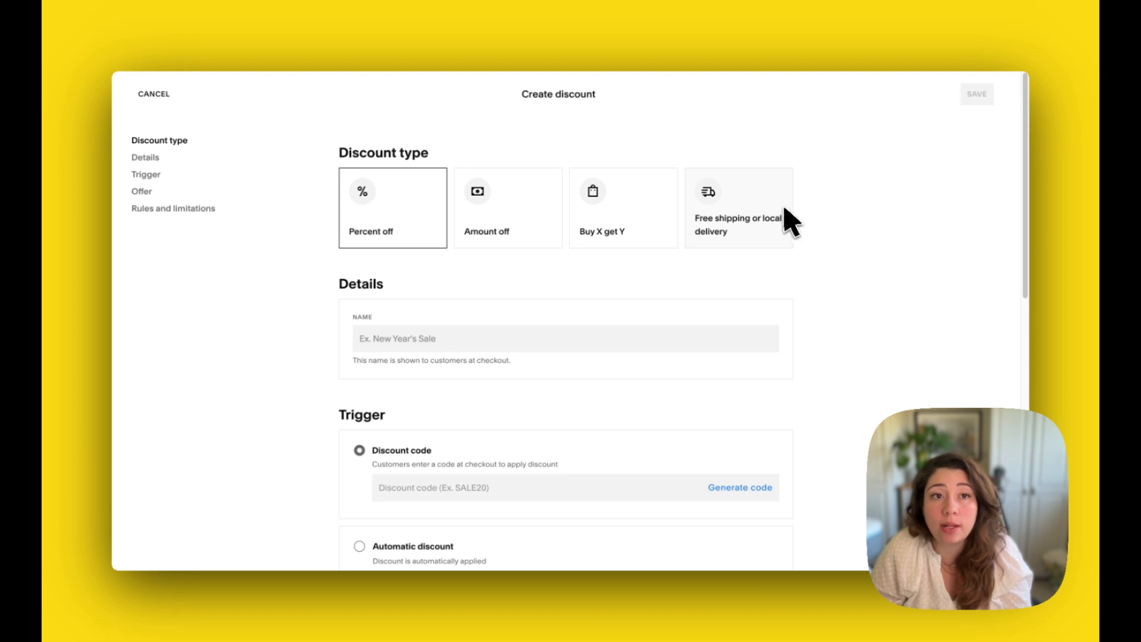
pyautogui.scroll(-6, 494, 324)
pyautogui.scroll(-3, 493, 324)
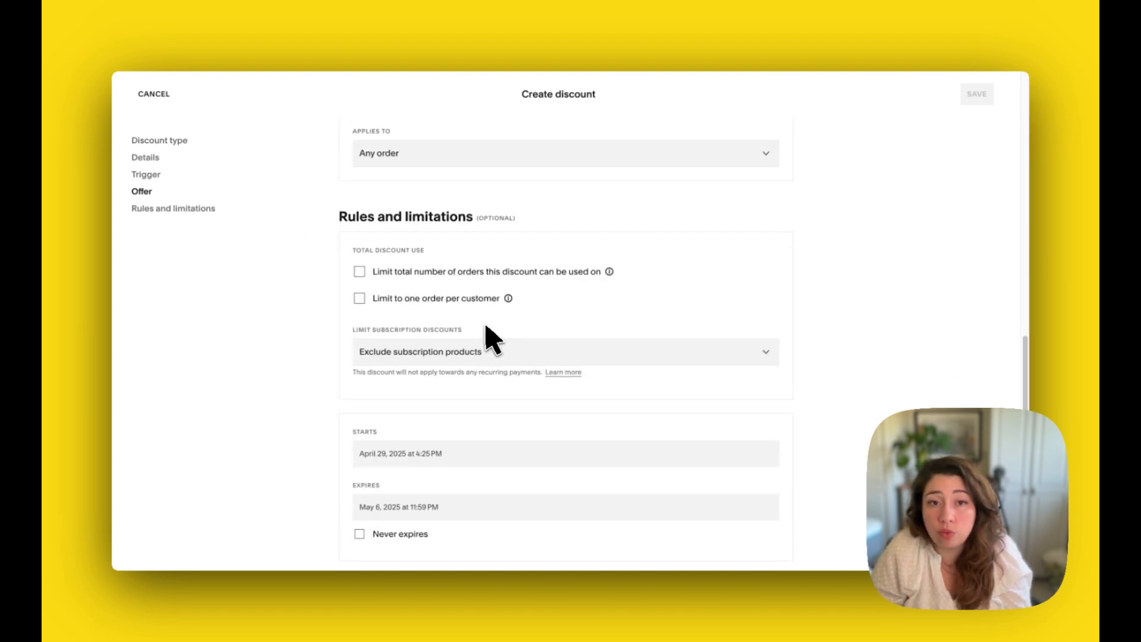
pyautogui.scroll(10, 482, 331)
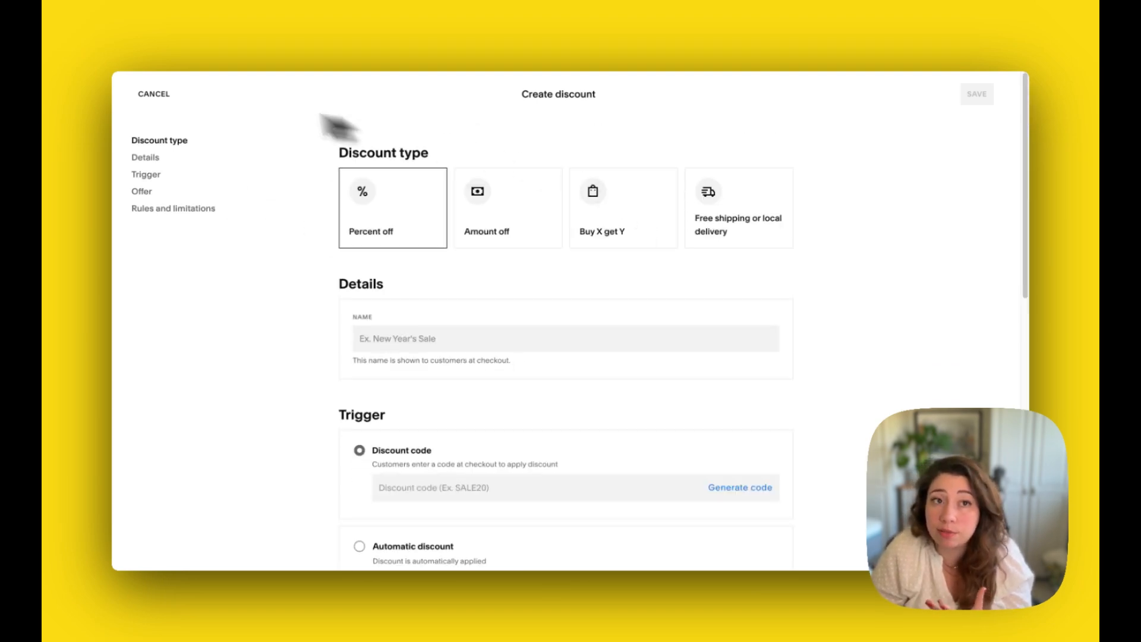
pyautogui.click(153, 94)
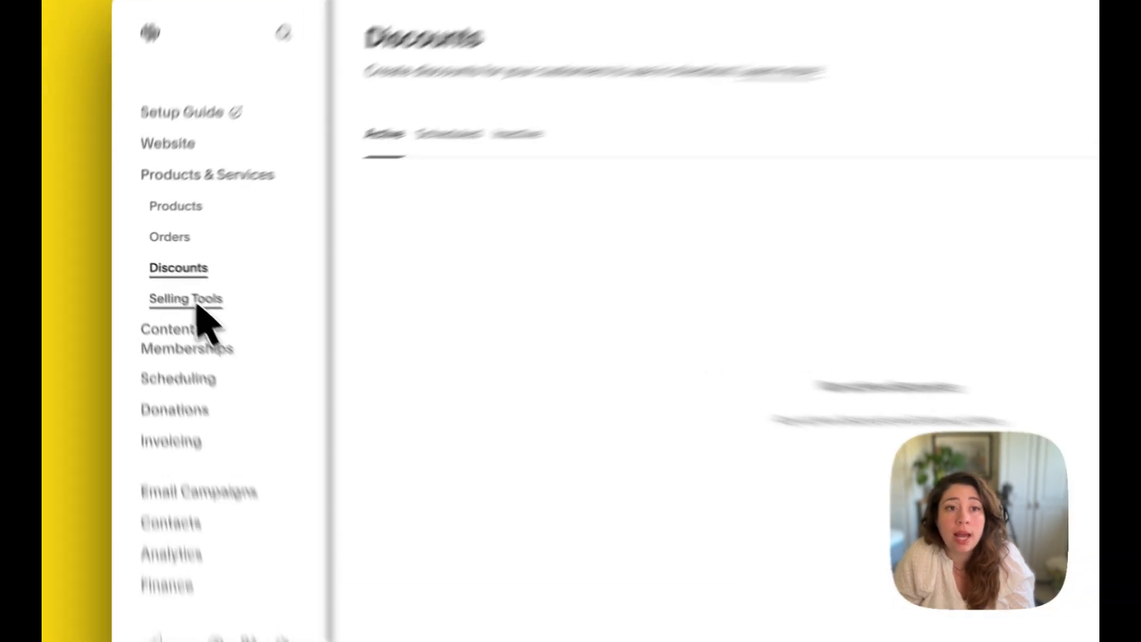
# Look over the Selling Tools for more ways to sell and manage the storefront, and return to the product list
pyautogui.click(169, 284)
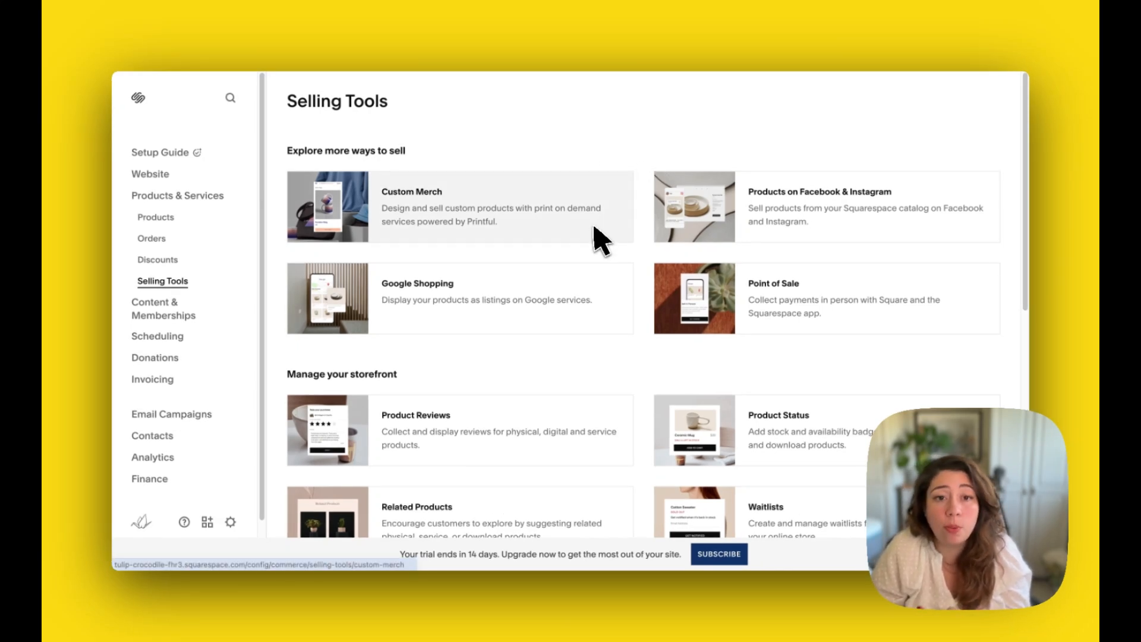
pyautogui.scroll(-2, 593, 229)
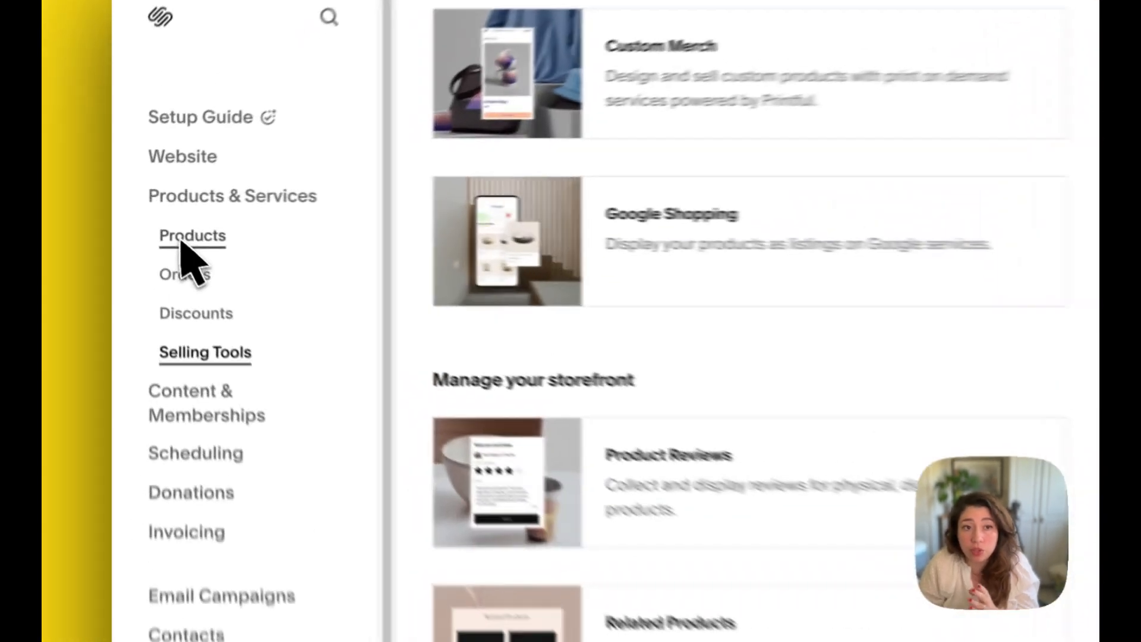
pyautogui.click(149, 221)
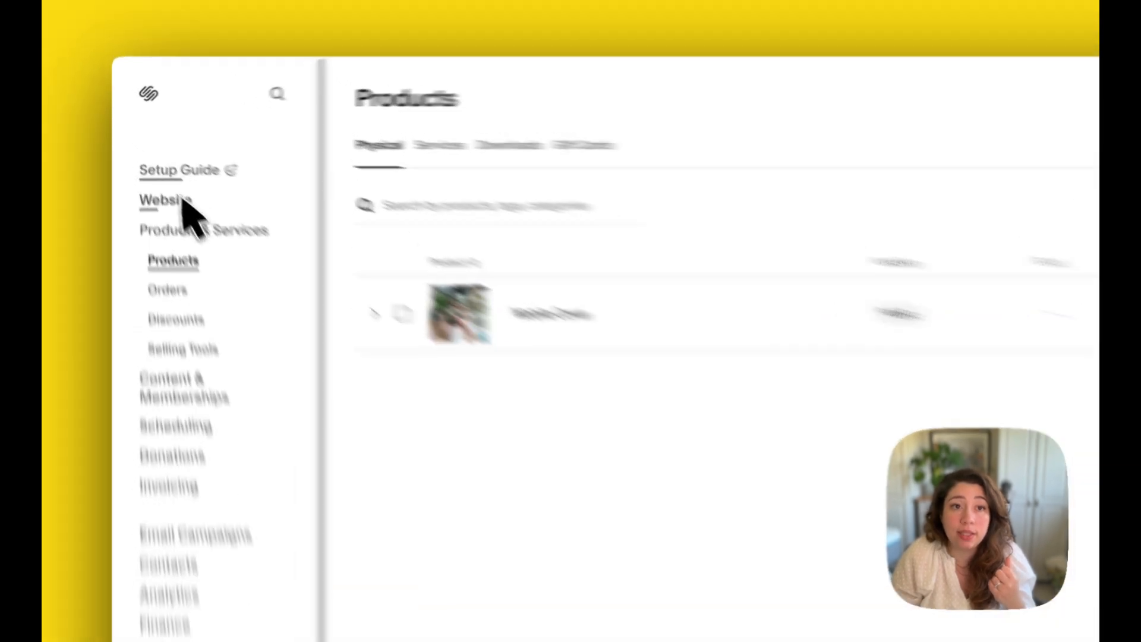
# Move the Store page between Home and Services in the website's main navigation
pyautogui.click(181, 200)
pyautogui.click(192, 287)
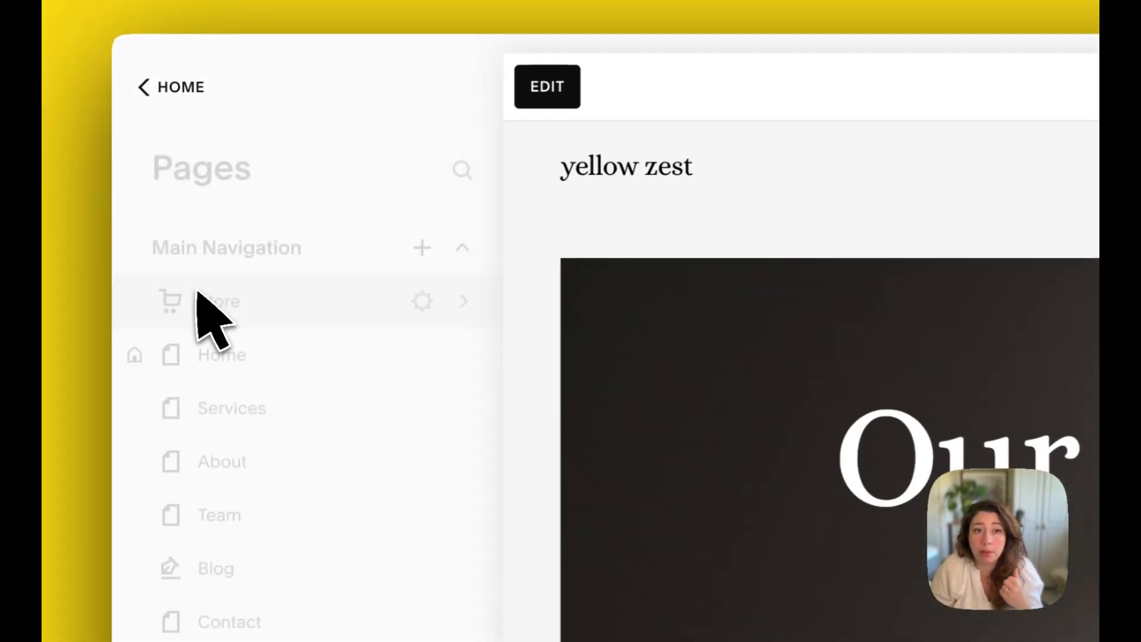
pyautogui.moveTo(217, 309); pyautogui.dragTo(232, 369)
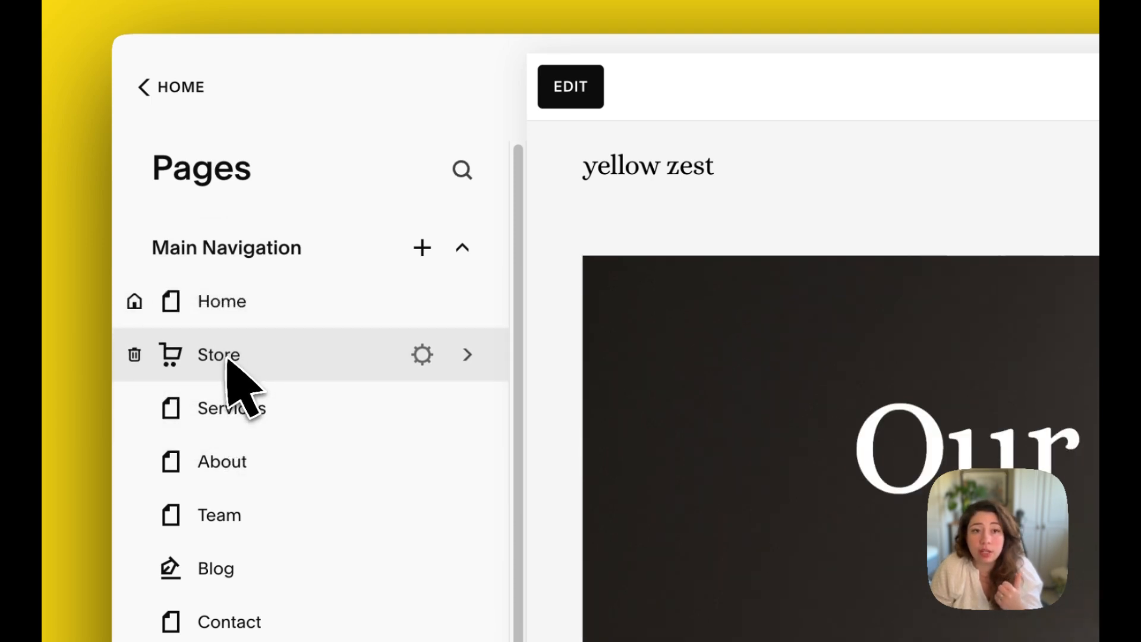
# View the product types that can be added from the Store page, and close the chooser without adding one
pyautogui.click(230, 366)
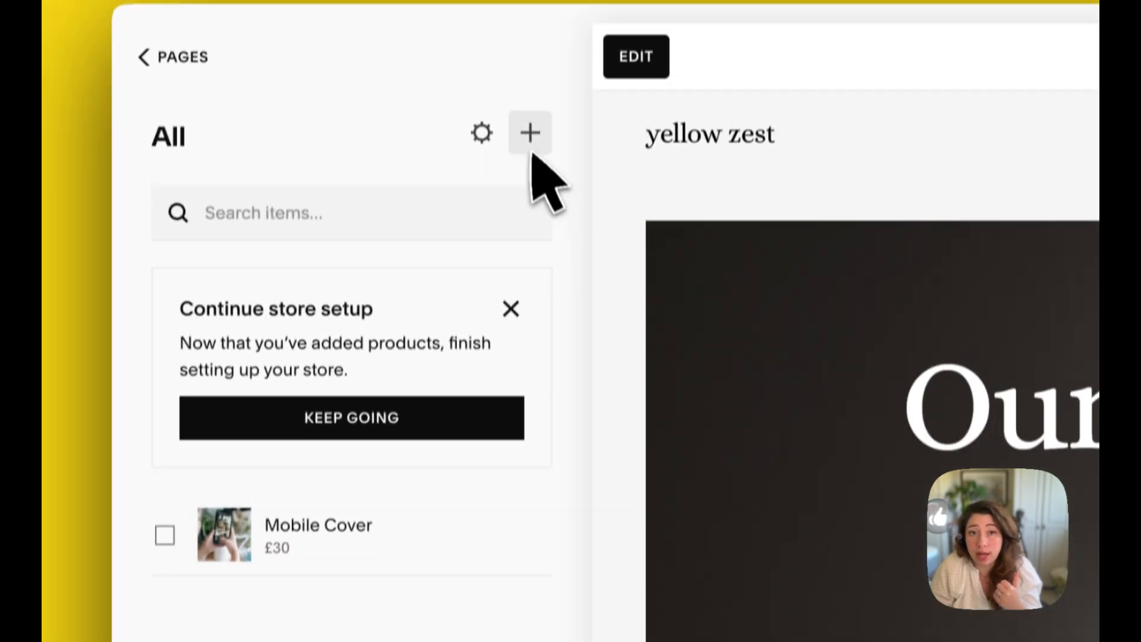
pyautogui.click(532, 151)
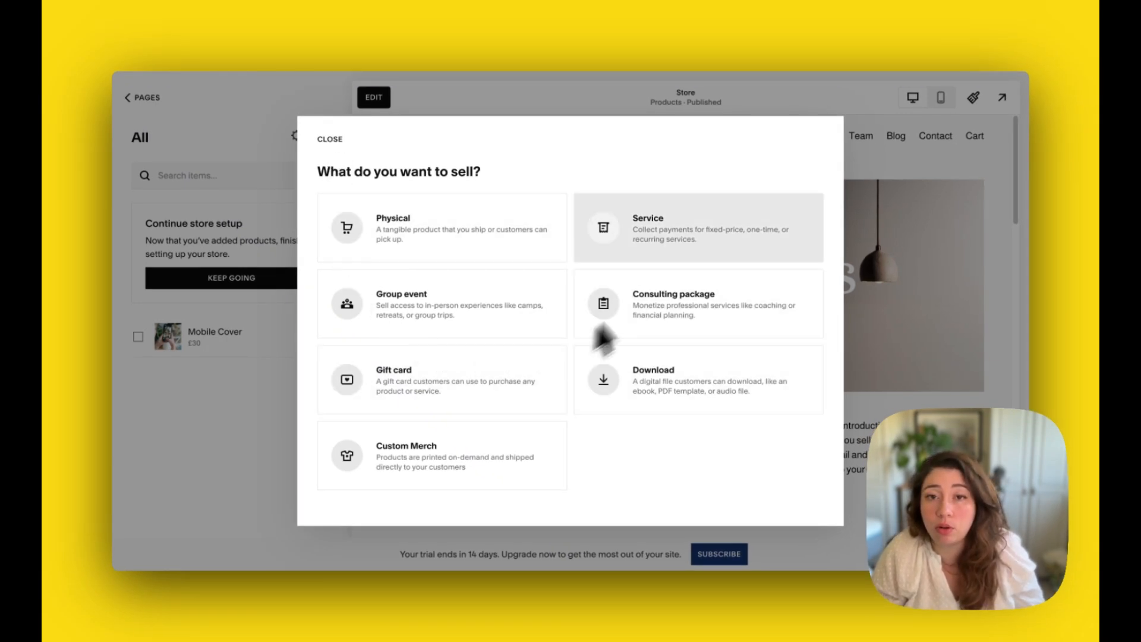
pyautogui.click(329, 138)
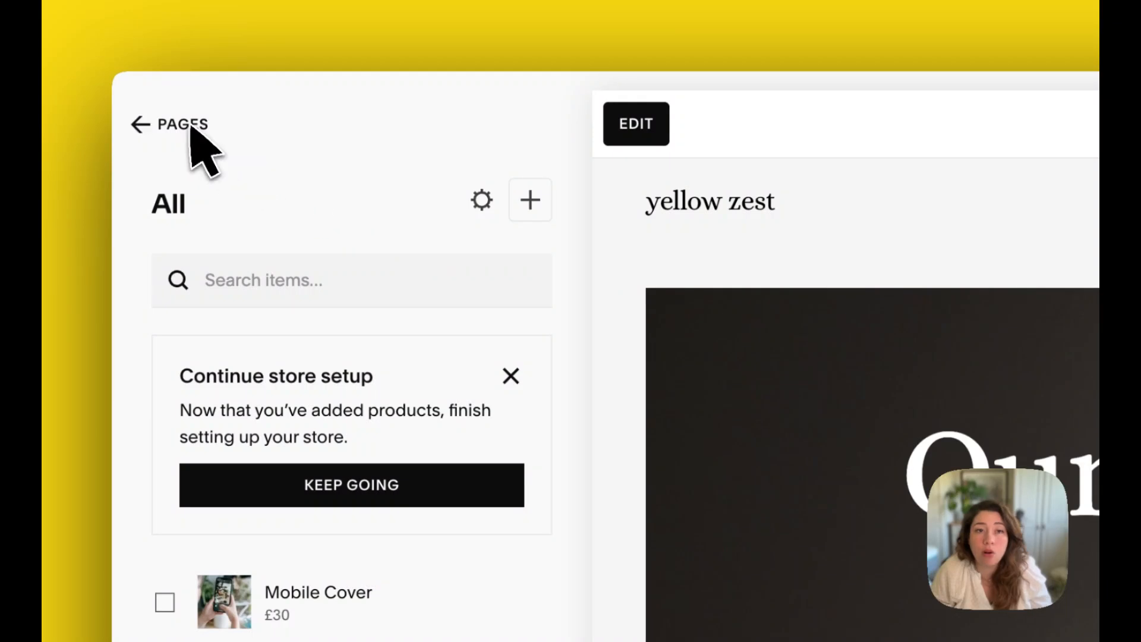
# Go to the product list under Products & Services, view the product types offered for a new product, and dismiss the chooser
pyautogui.click(189, 124)
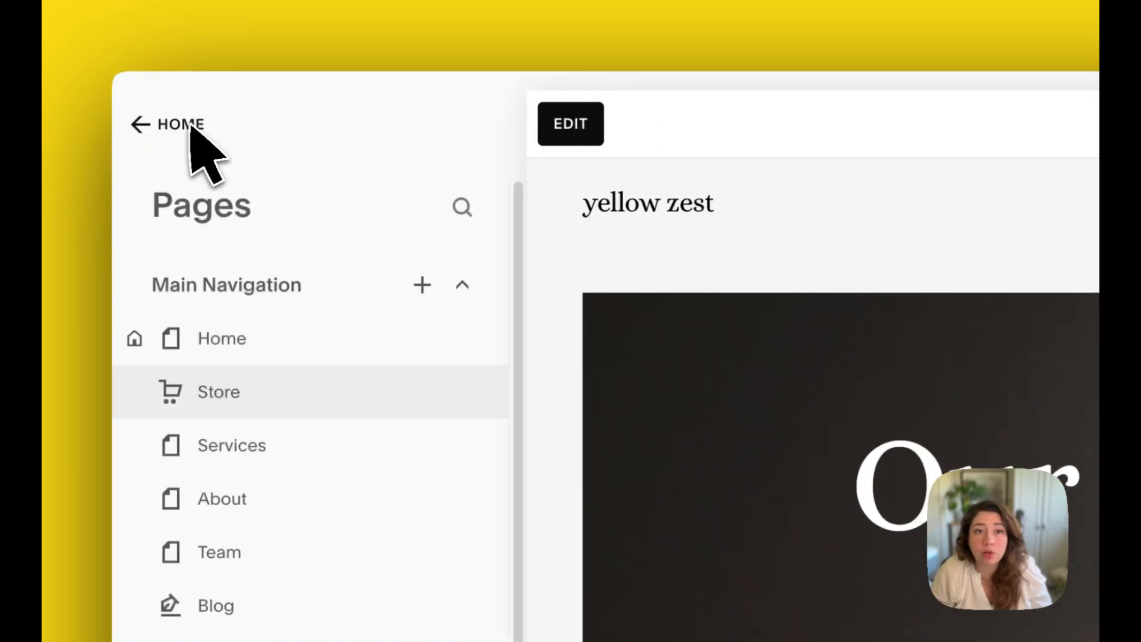
pyautogui.click(188, 125)
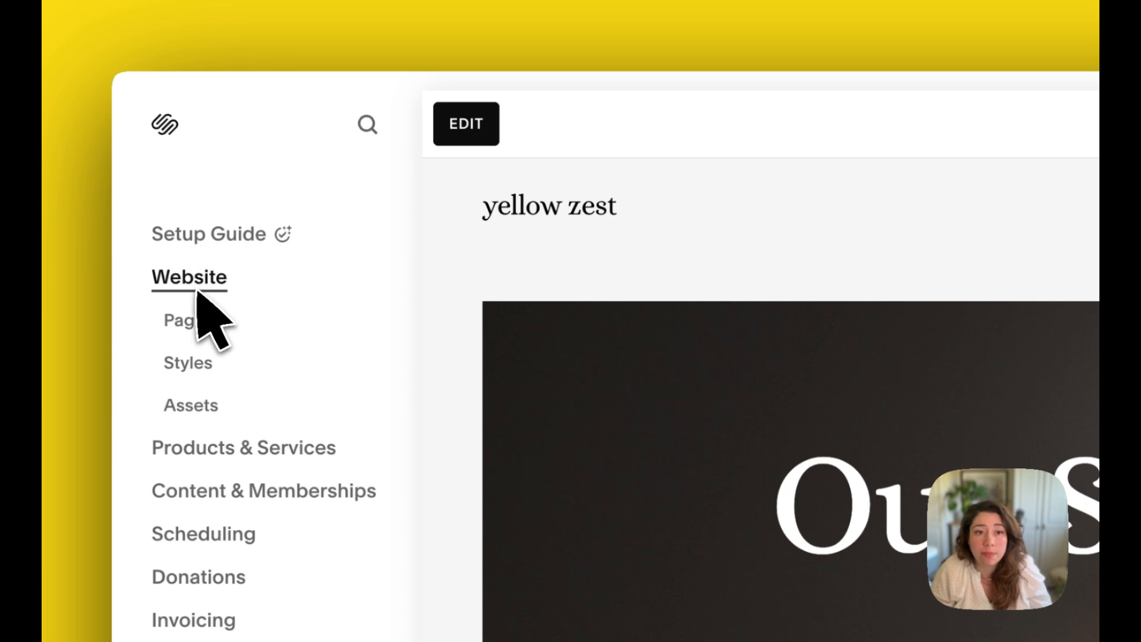
pyautogui.click(215, 456)
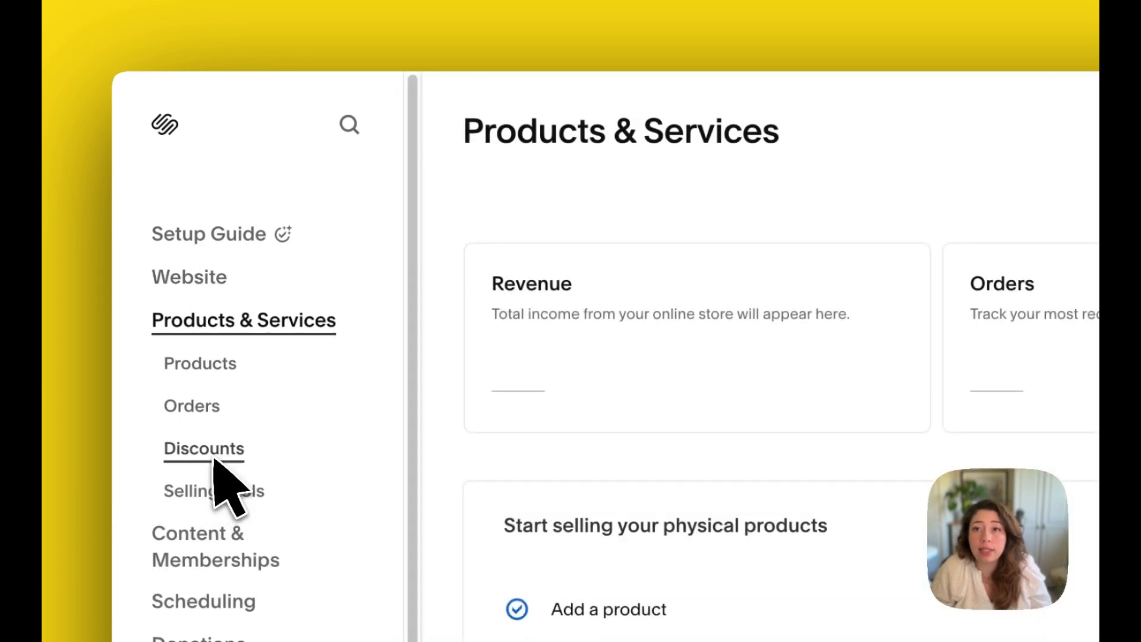
pyautogui.click(204, 365)
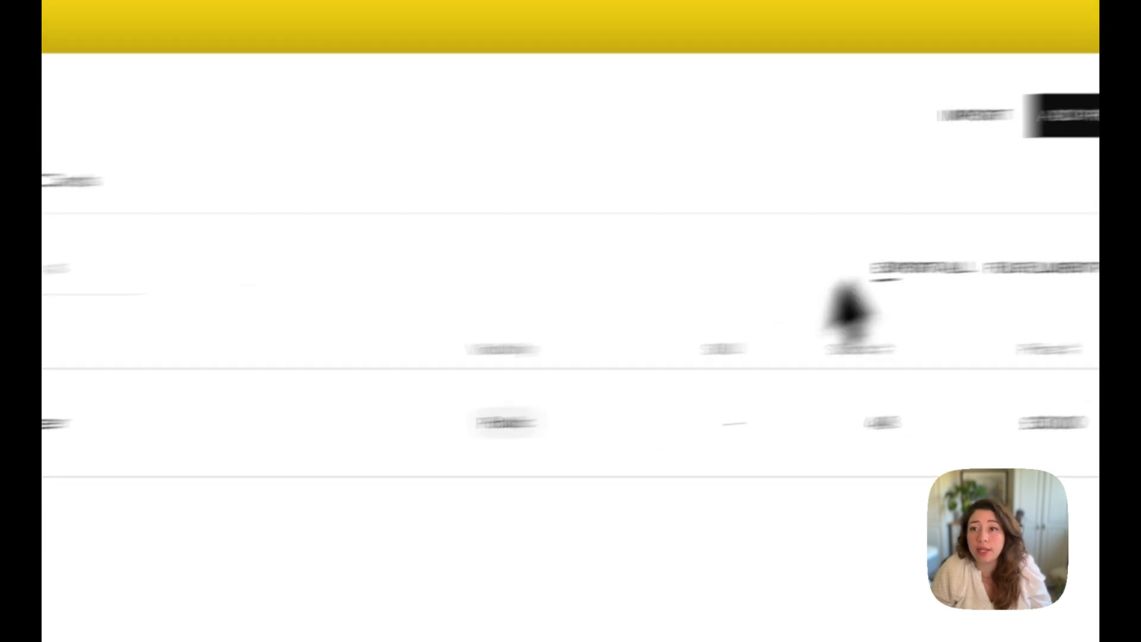
pyautogui.click(894, 132)
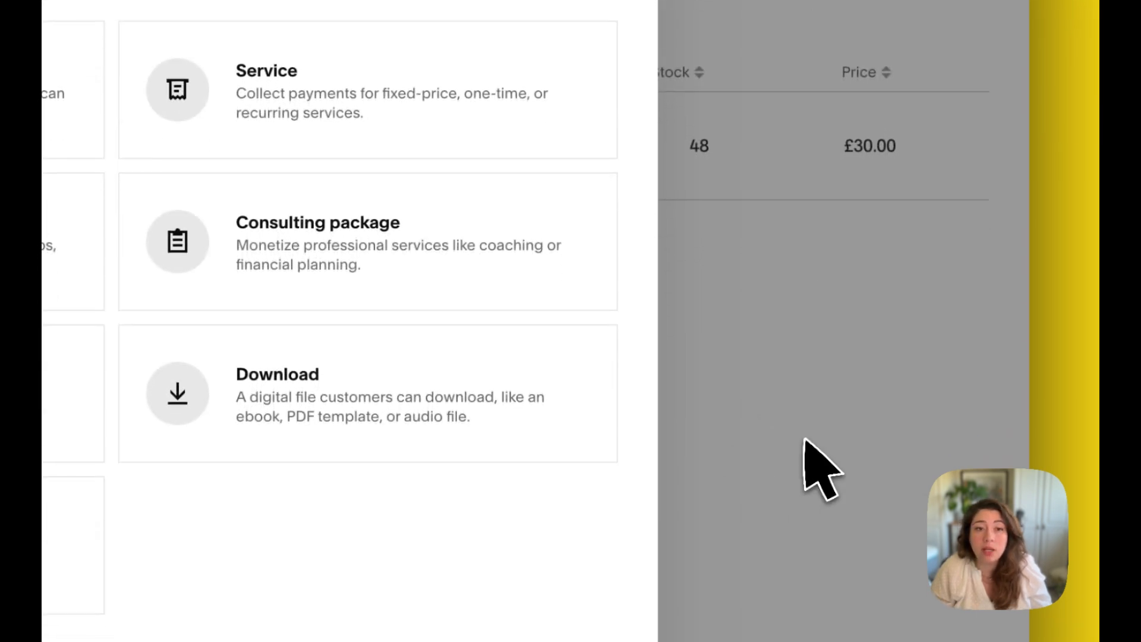
pyautogui.click(680, 399)
# From the Products & Services overview, open the payment processor setup task and review the Squarespace Payments, PayPal and Square options
pyautogui.click(243, 192)
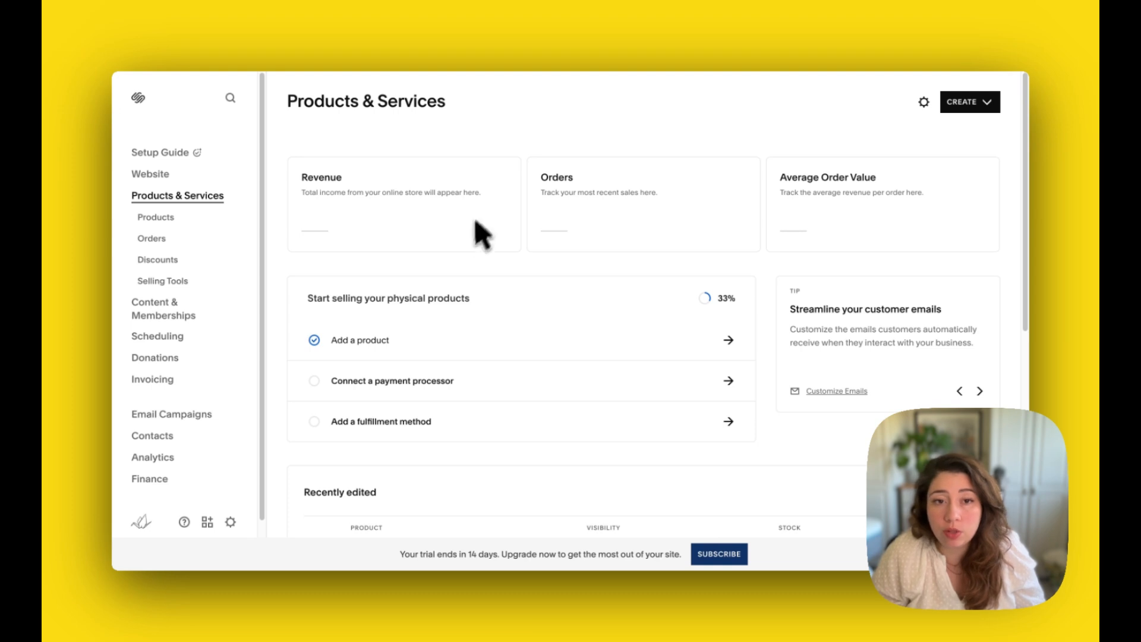
pyautogui.click(375, 390)
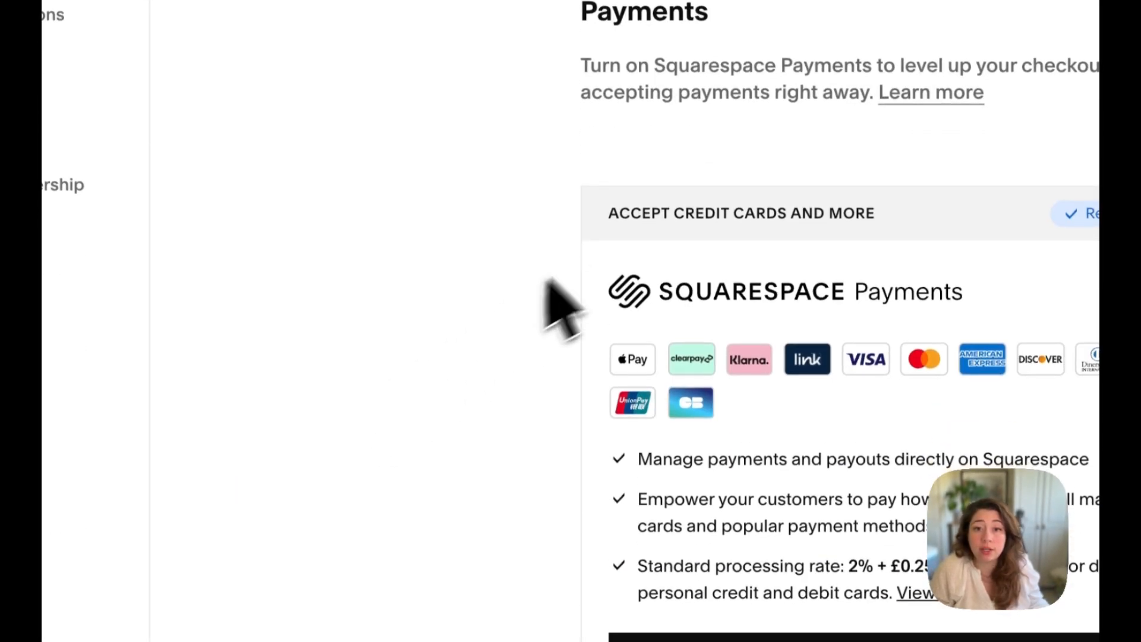
pyautogui.scroll(-10, 547, 281)
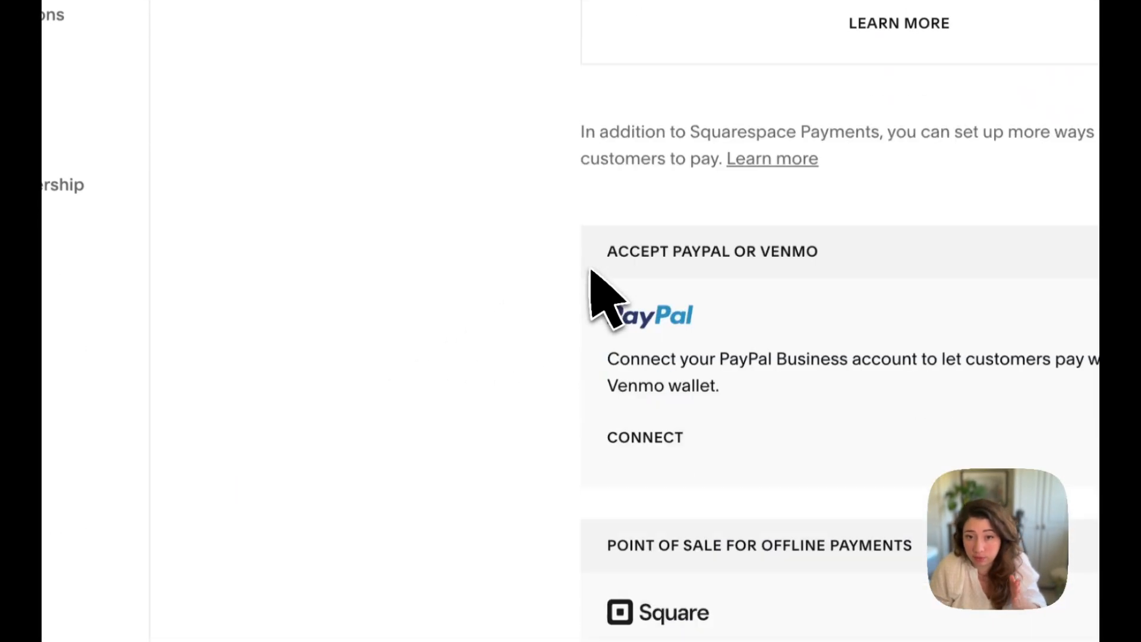
# Close the payment settings, open the shipping setup task, and review the label extensions and additional fulfillment settings
pyautogui.scroll(-5, 592, 271)
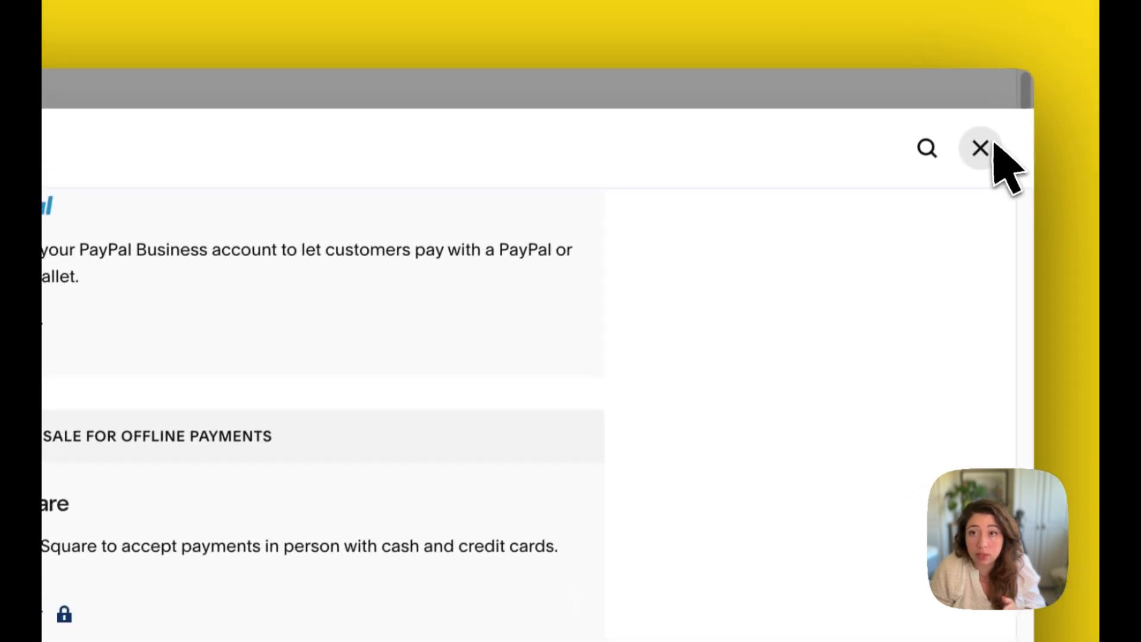
pyautogui.click(981, 148)
pyautogui.click(517, 502)
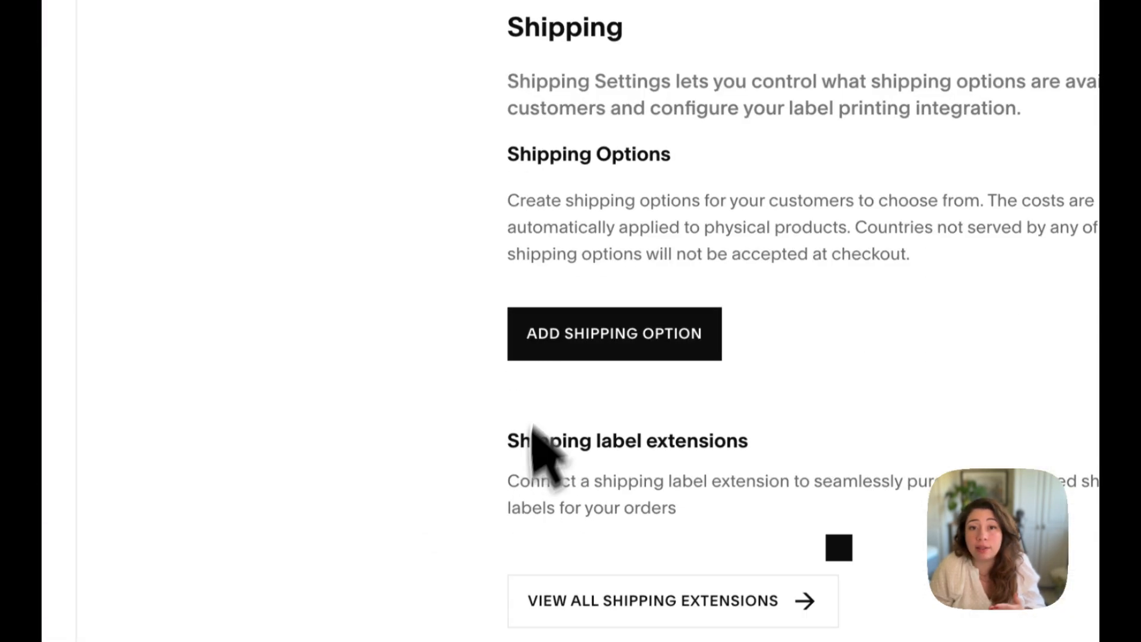
pyautogui.scroll(-7, 571, 321)
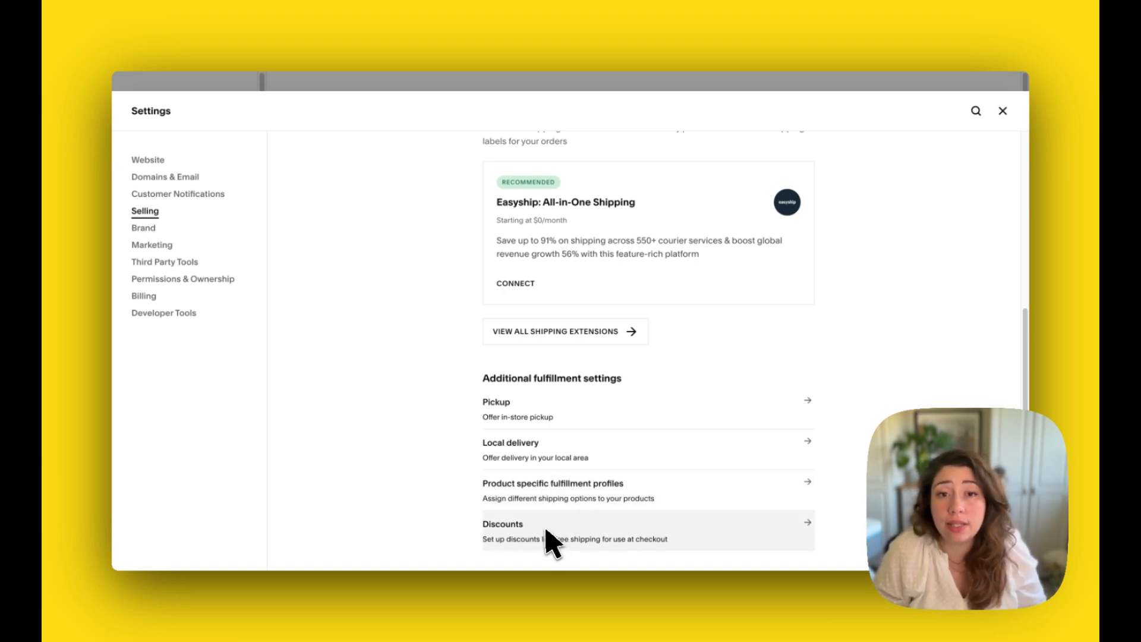
# View the rate methods offered for a new shipping option, and close the chooser without adding one
pyautogui.scroll(5, 544, 547)
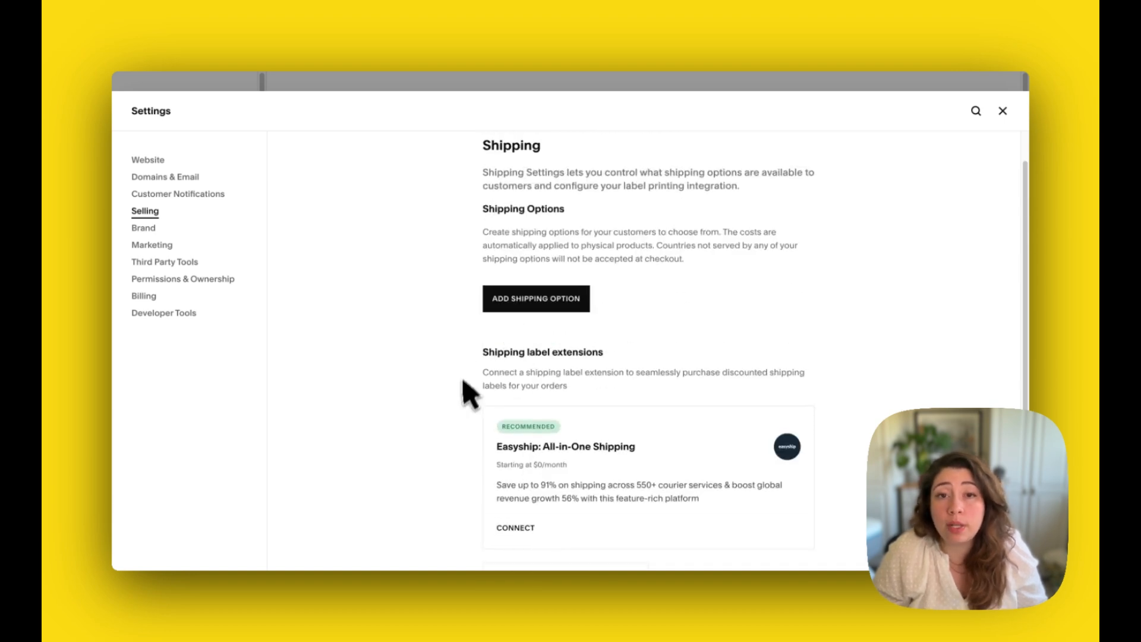
pyautogui.scroll(1, 470, 396)
pyautogui.click(541, 358)
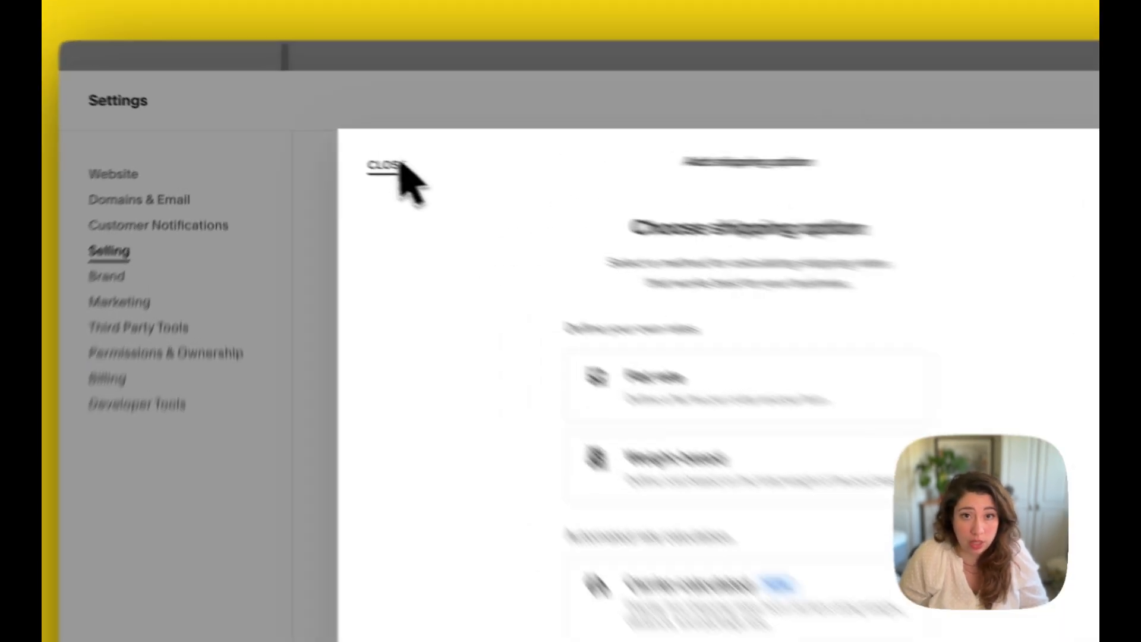
pyautogui.click(401, 166)
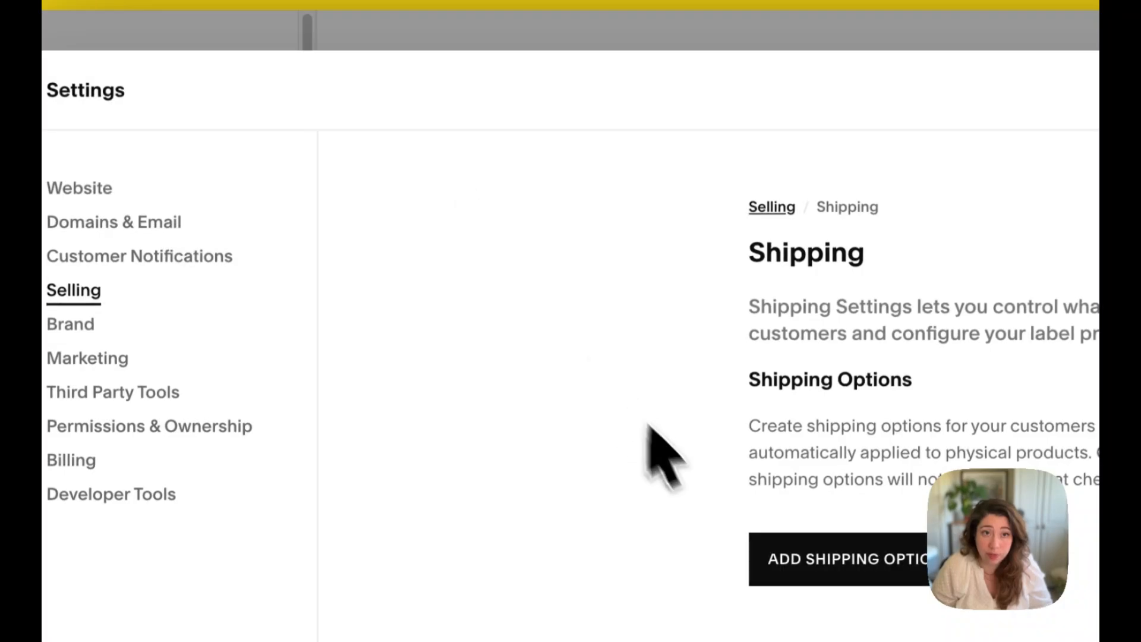